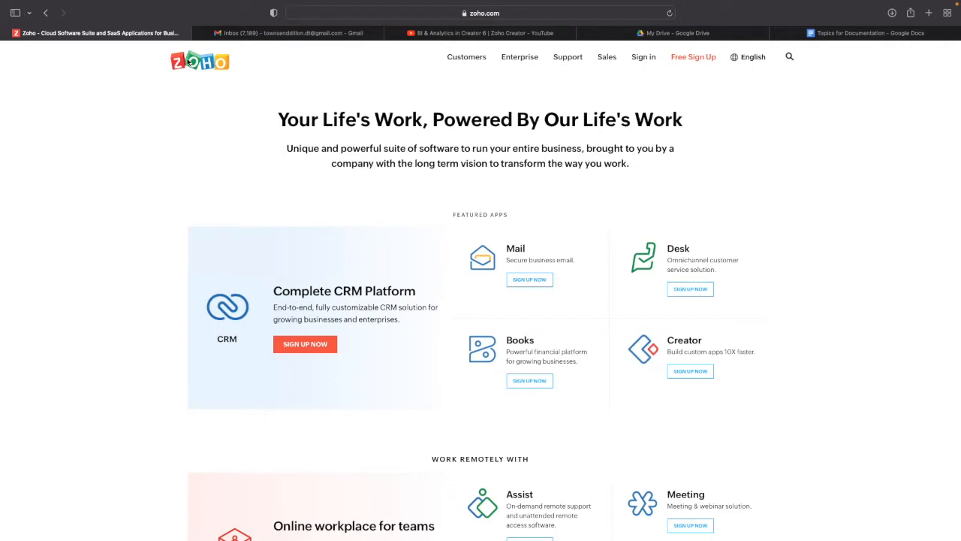
- Sign in to Zoho with the saved account e-mail and autofilled password
{"action": "left_click", "coordinate": [642, 57]}
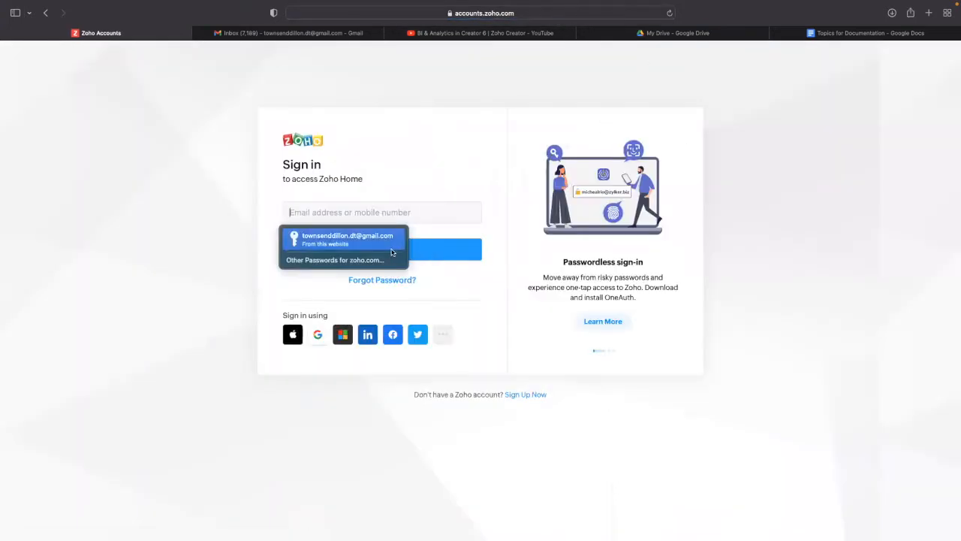
{"action": "left_click", "coordinate": [379, 259]}
{"action": "left_click", "coordinate": [346, 262]}
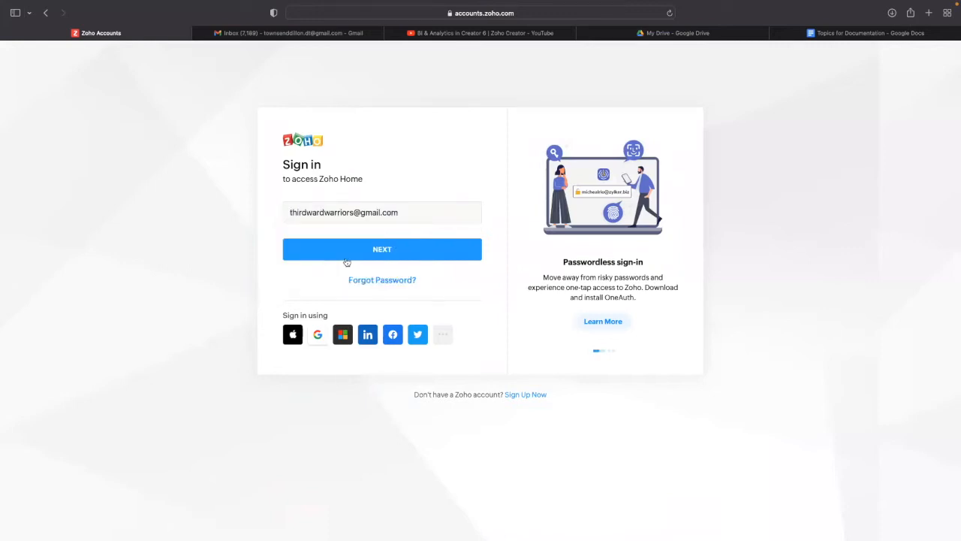
{"action": "left_click", "coordinate": [379, 249]}
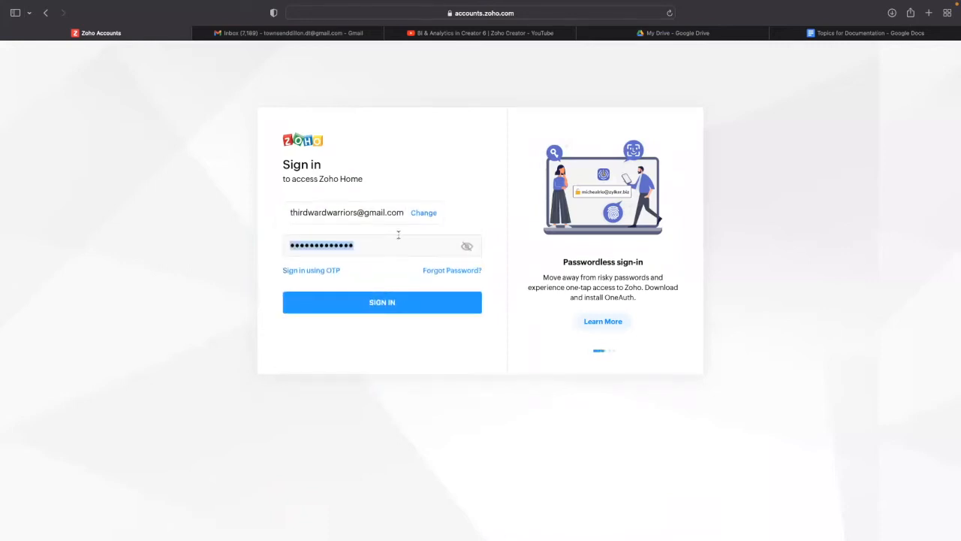
{"action": "left_click", "coordinate": [379, 304]}
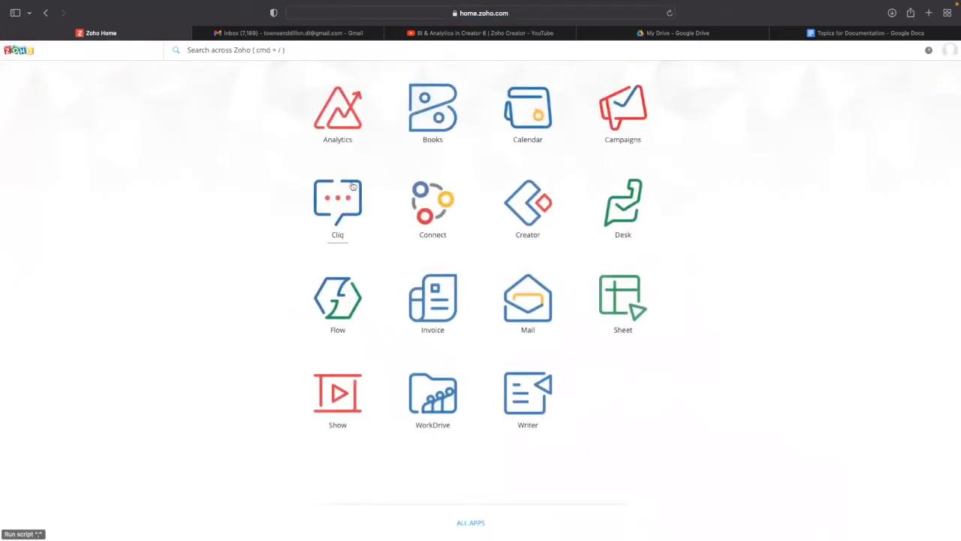
- Launch Zoho Creator from the Zoho Home apps grid
{"action": "left_click", "coordinate": [526, 216]}
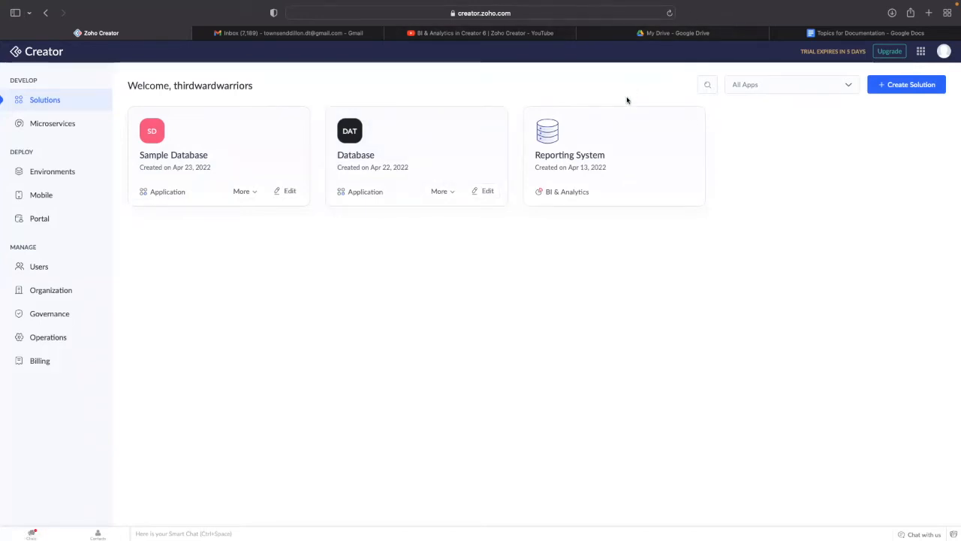
- Enter the Reporting System workspace and show its reports list with Impacts Report
{"action": "left_click", "coordinate": [575, 166]}
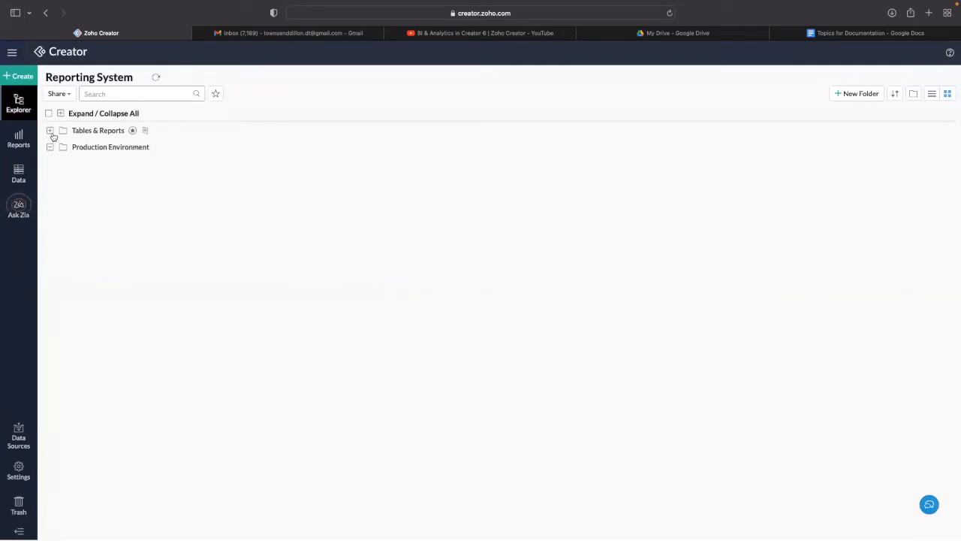
{"action": "left_click", "coordinate": [88, 134]}
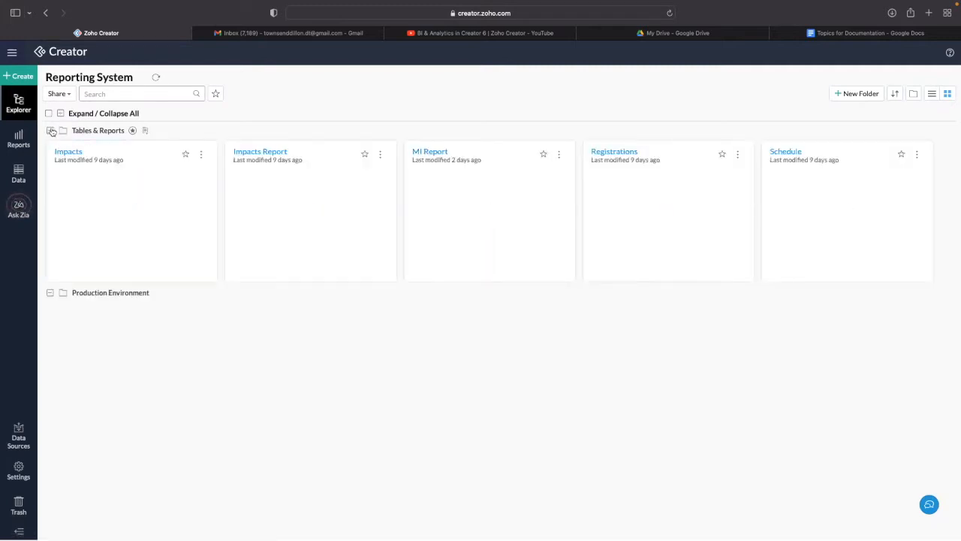
{"action": "left_click", "coordinate": [51, 130]}
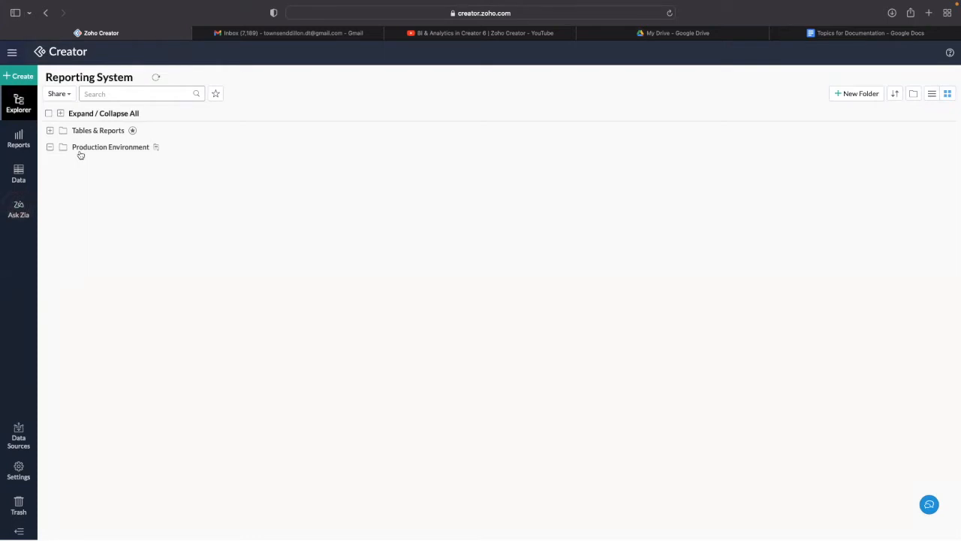
{"action": "left_click", "coordinate": [18, 137]}
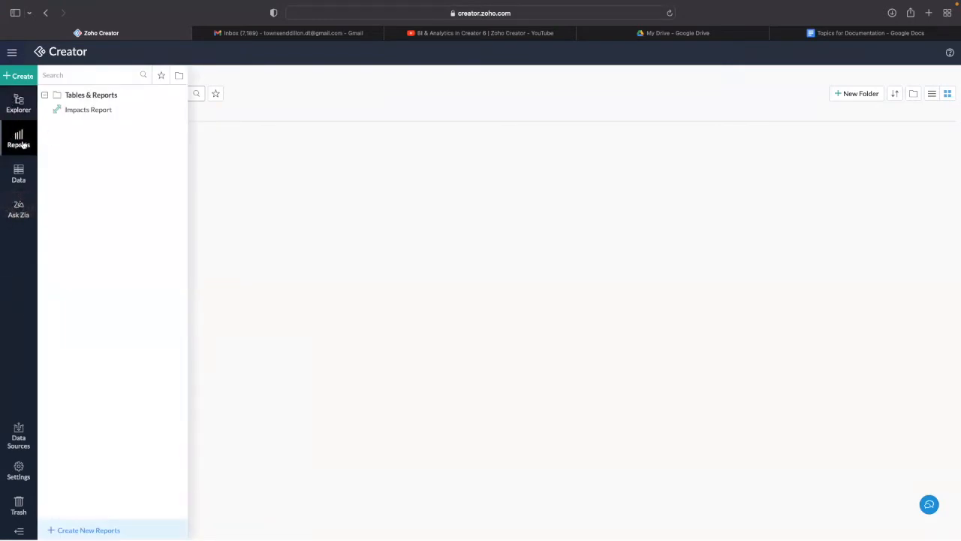
- Show the workspace's data tables and open its Data Sources list
{"action": "left_click", "coordinate": [44, 95]}
{"action": "left_click", "coordinate": [44, 94]}
{"action": "left_click", "coordinate": [21, 175]}
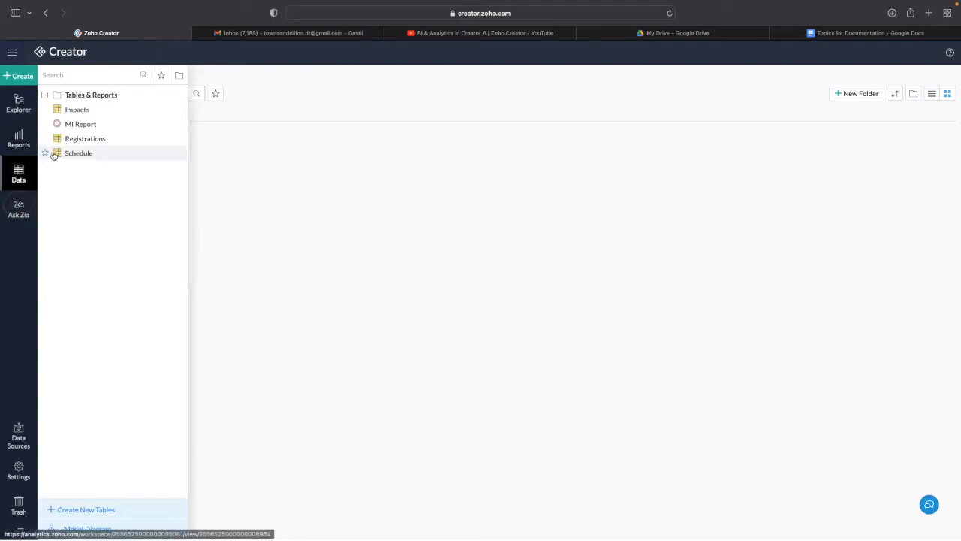
{"action": "left_click", "coordinate": [18, 434]}
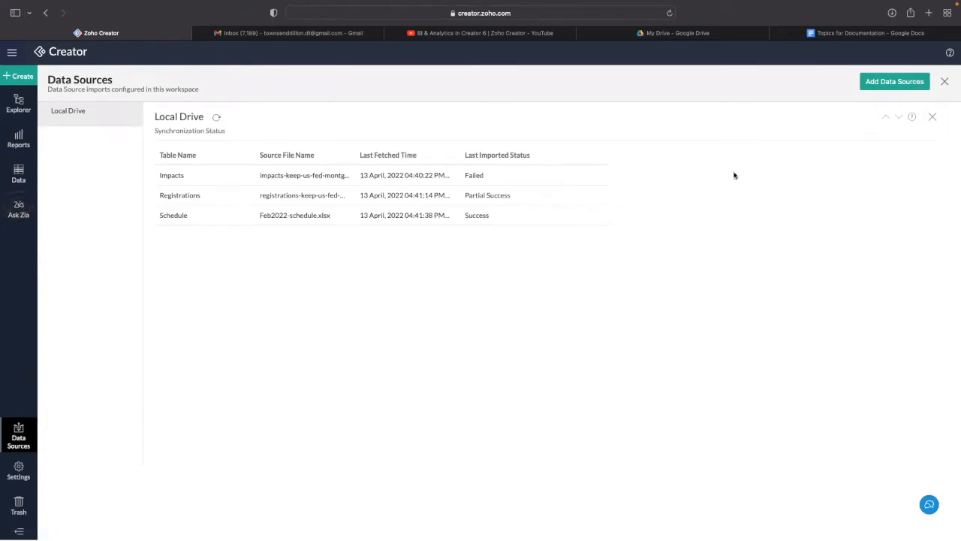
- Add a new data source, choosing Zoho Creator under Zoho Apps, and proceed to Step 1
{"action": "left_click", "coordinate": [879, 84]}
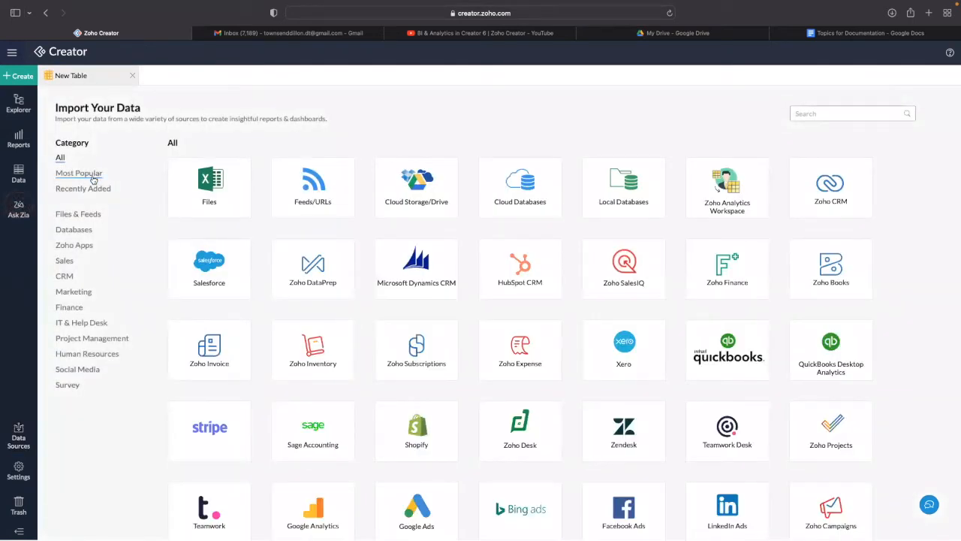
{"action": "left_click", "coordinate": [89, 245]}
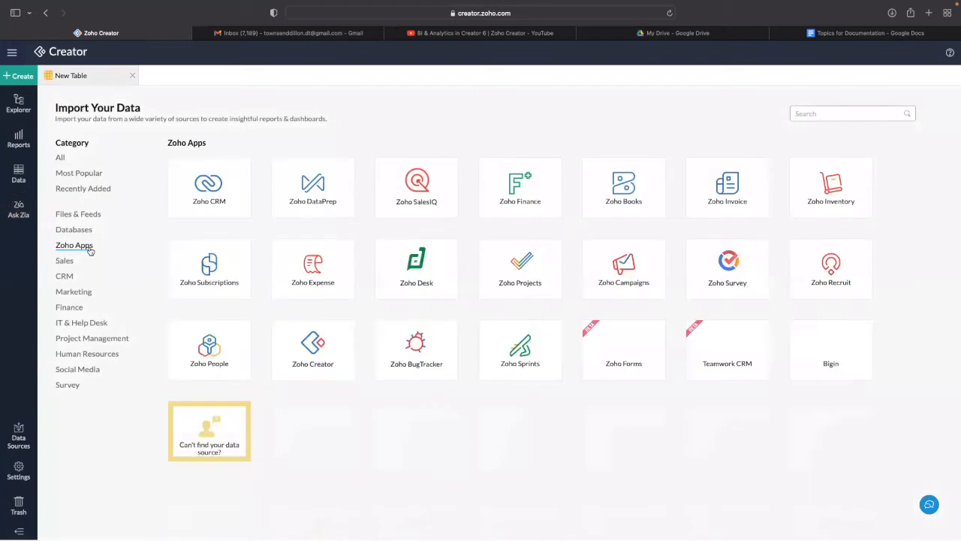
{"action": "mouse_move", "coordinate": [312, 383]}
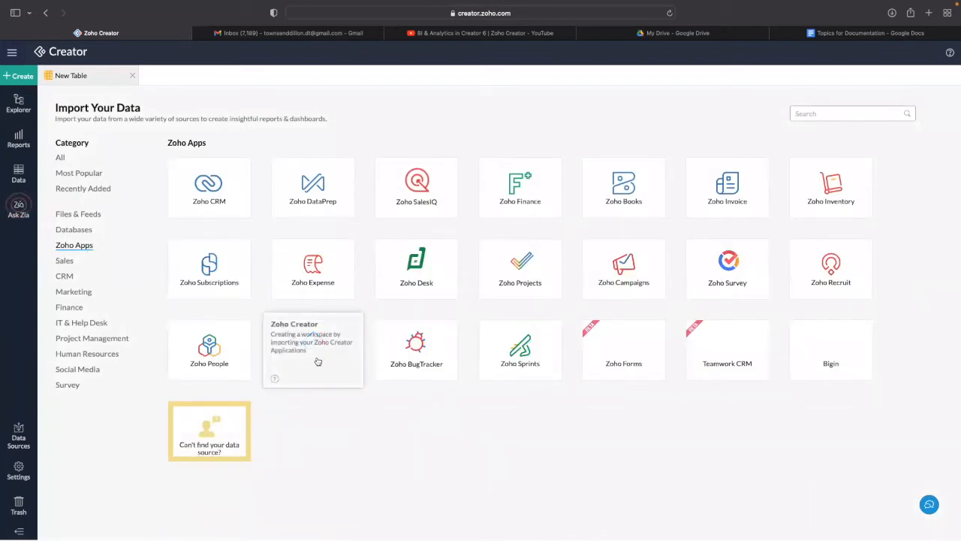
{"action": "left_click", "coordinate": [315, 360]}
{"action": "left_click", "coordinate": [638, 522]}
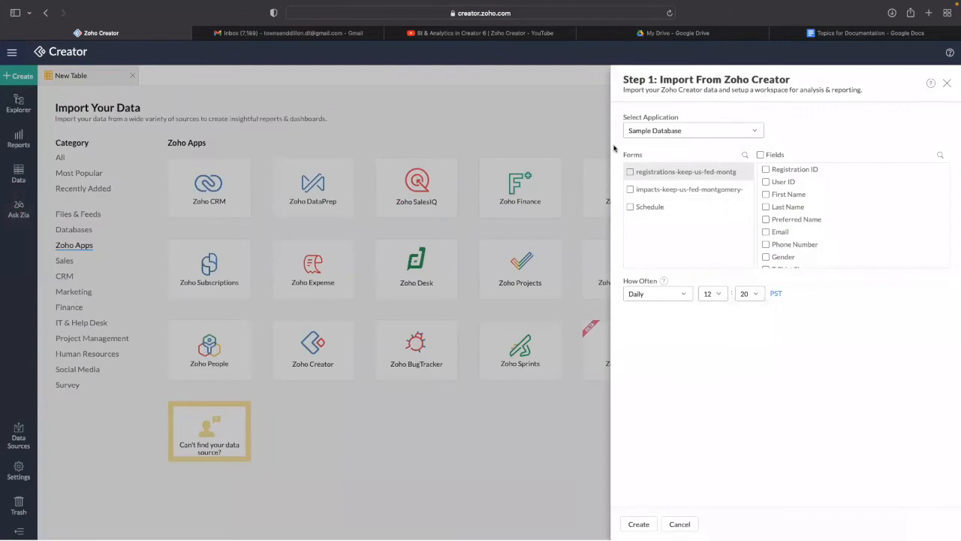
- Pick Sample Database and include the registrations, impacts and Schedule forms with all 17 Schedule fields
{"action": "left_click", "coordinate": [637, 132]}
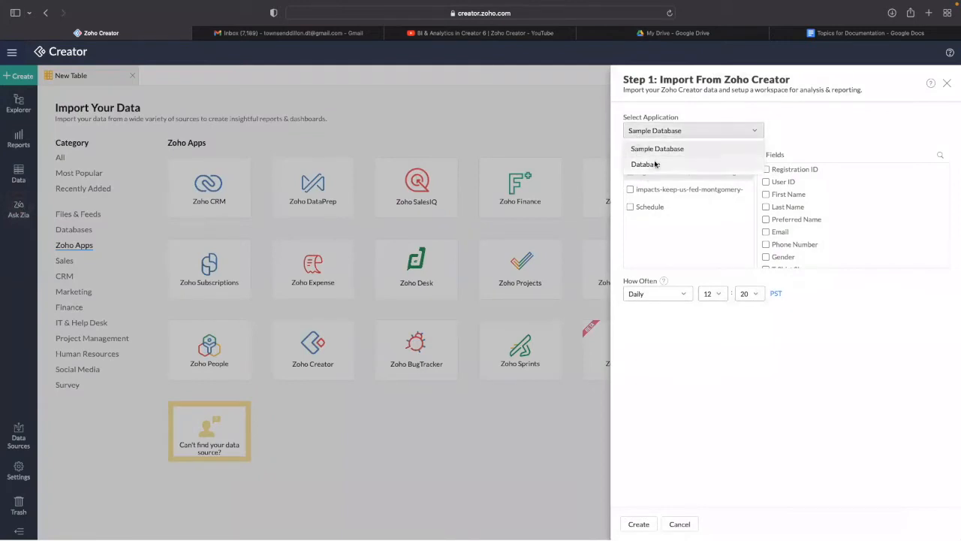
{"action": "left_click", "coordinate": [656, 150]}
{"action": "left_click", "coordinate": [661, 132]}
{"action": "left_click", "coordinate": [662, 161]}
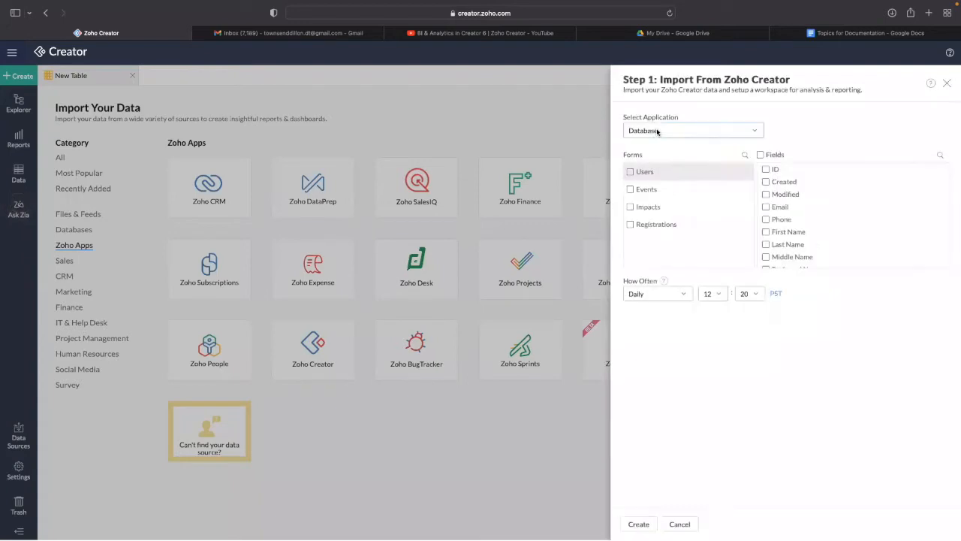
{"action": "left_click", "coordinate": [658, 131]}
{"action": "left_click", "coordinate": [658, 149]}
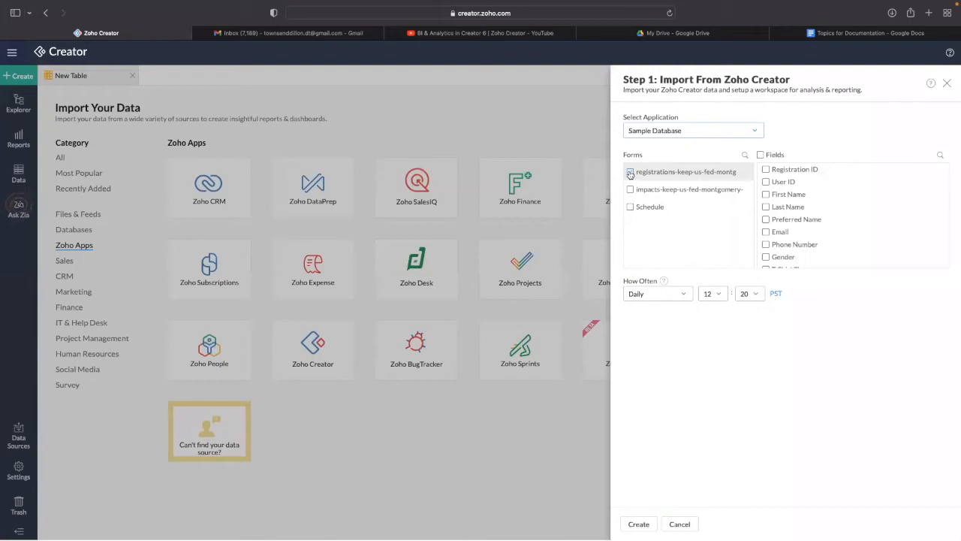
{"action": "left_click", "coordinate": [630, 172]}
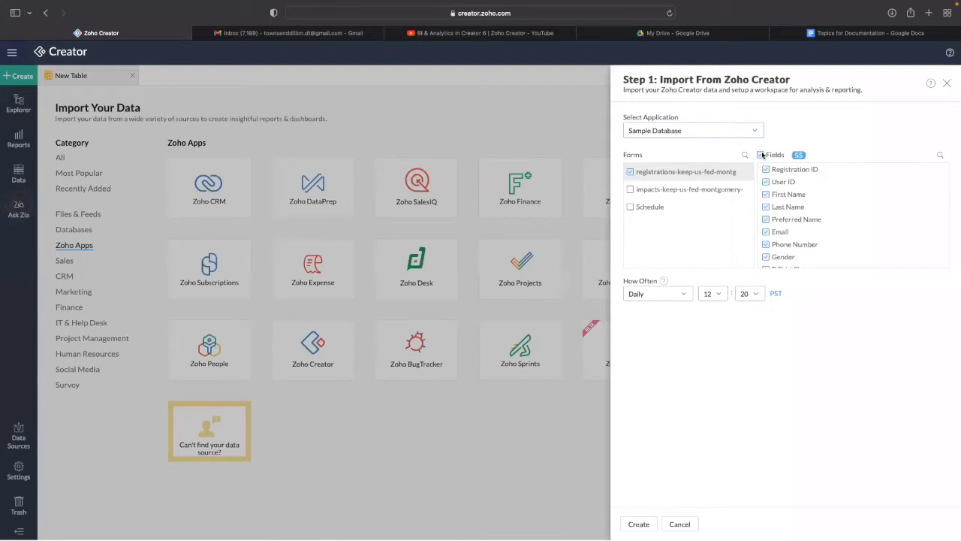
{"action": "left_click", "coordinate": [630, 189]}
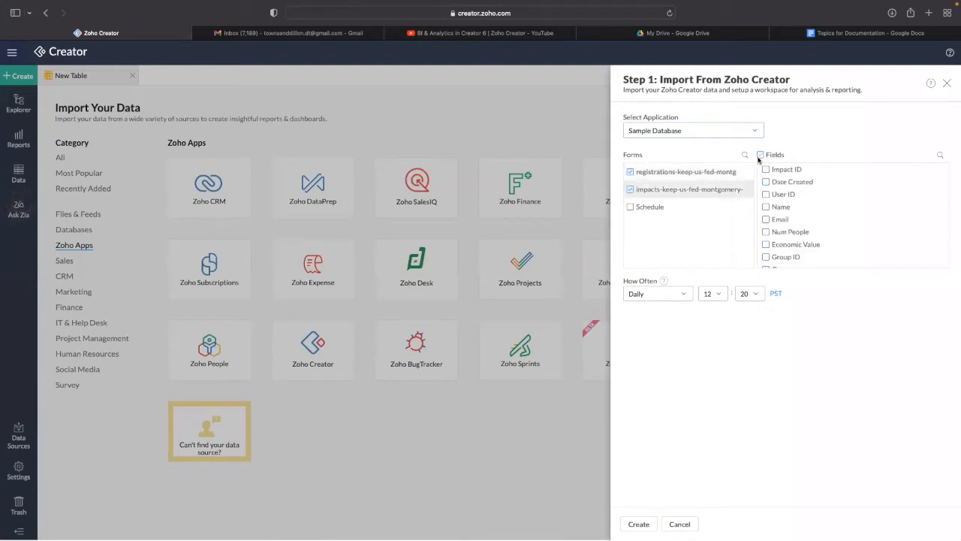
{"action": "left_click", "coordinate": [630, 208]}
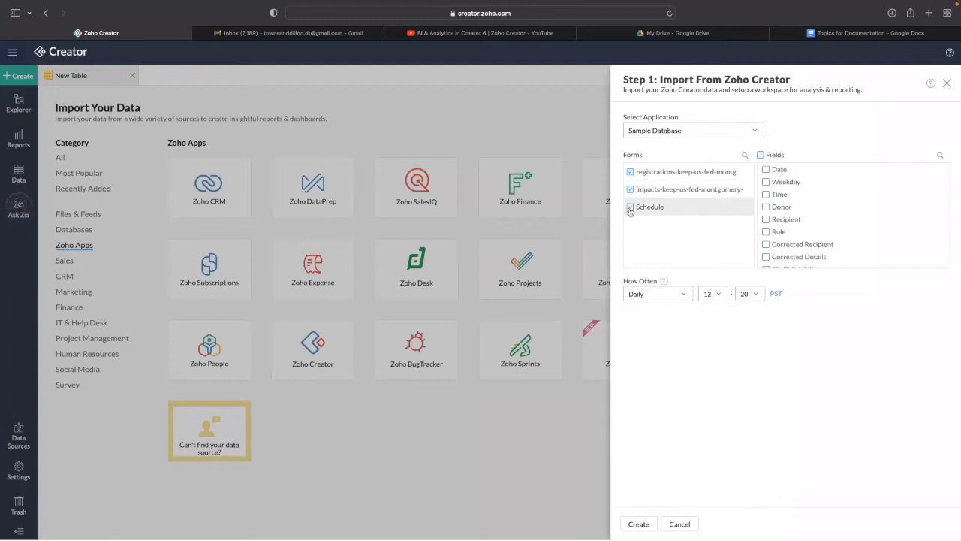
{"action": "left_click", "coordinate": [760, 155]}
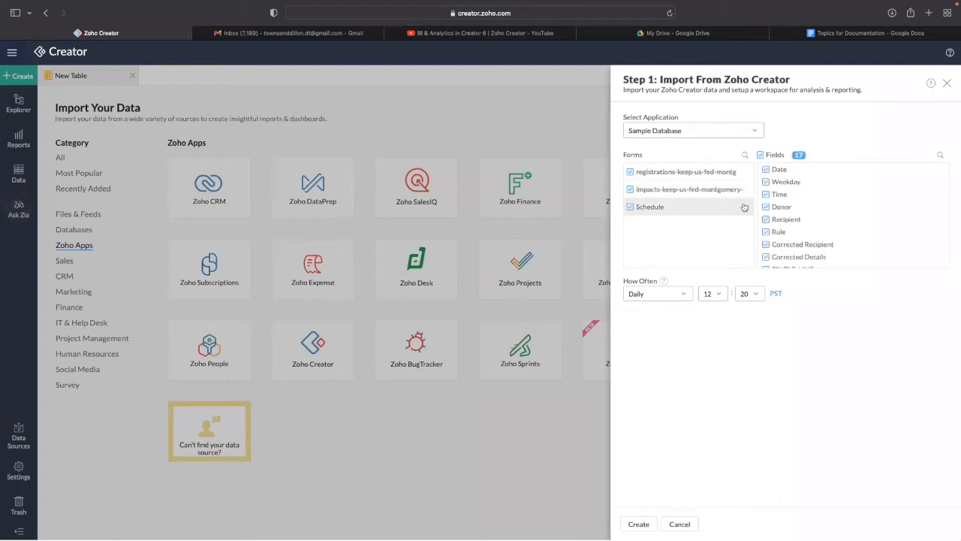
- Keep the import schedule at Daily, hour 12
{"action": "left_click", "coordinate": [664, 300]}
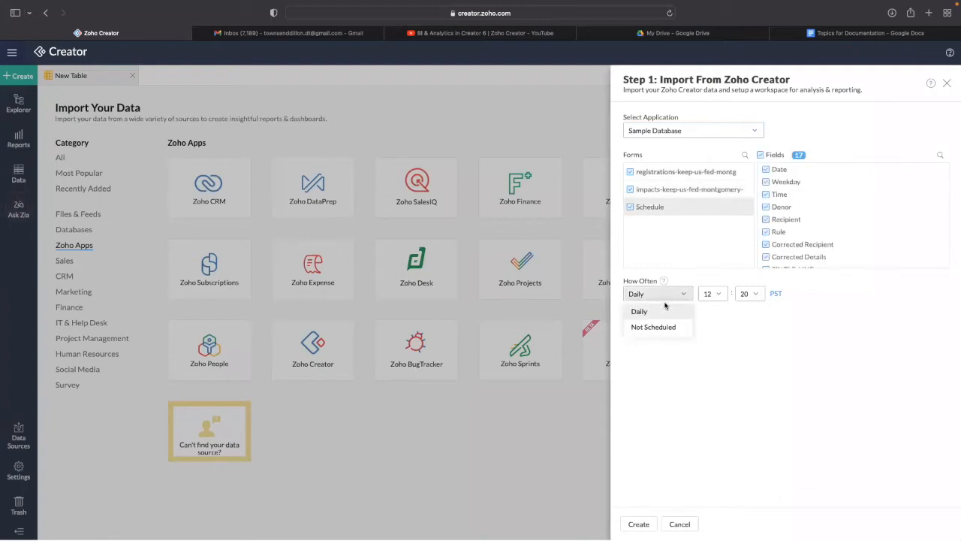
{"action": "left_click", "coordinate": [728, 351]}
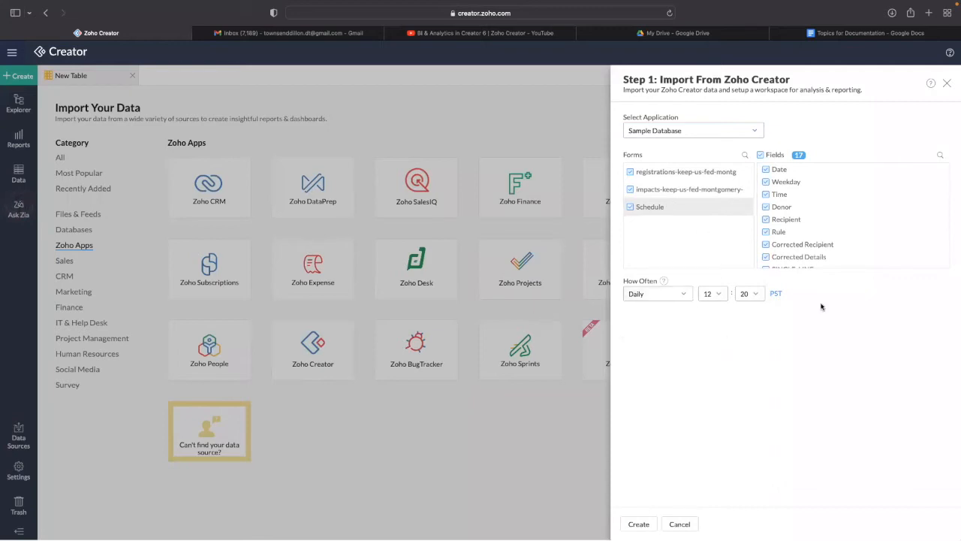
{"action": "left_click", "coordinate": [721, 296]}
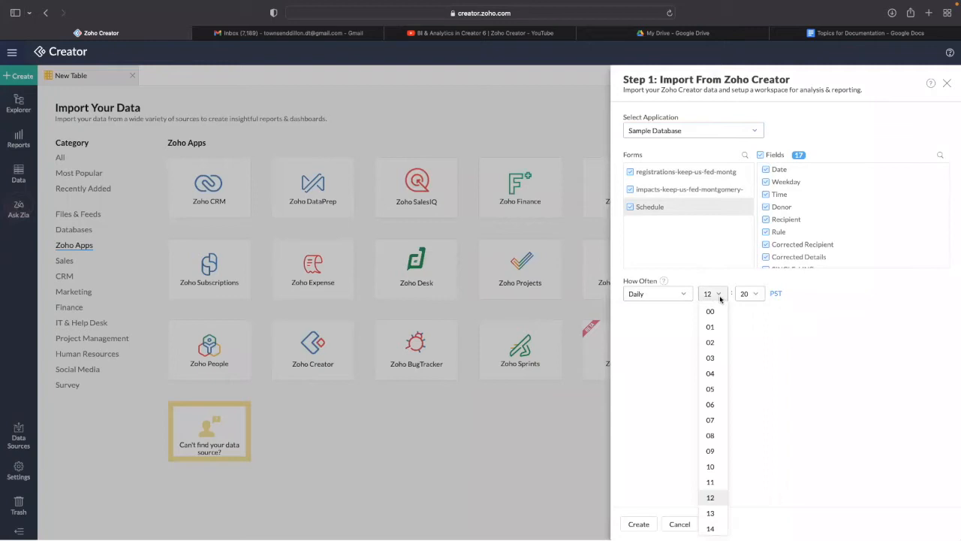
{"action": "left_click", "coordinate": [762, 325]}
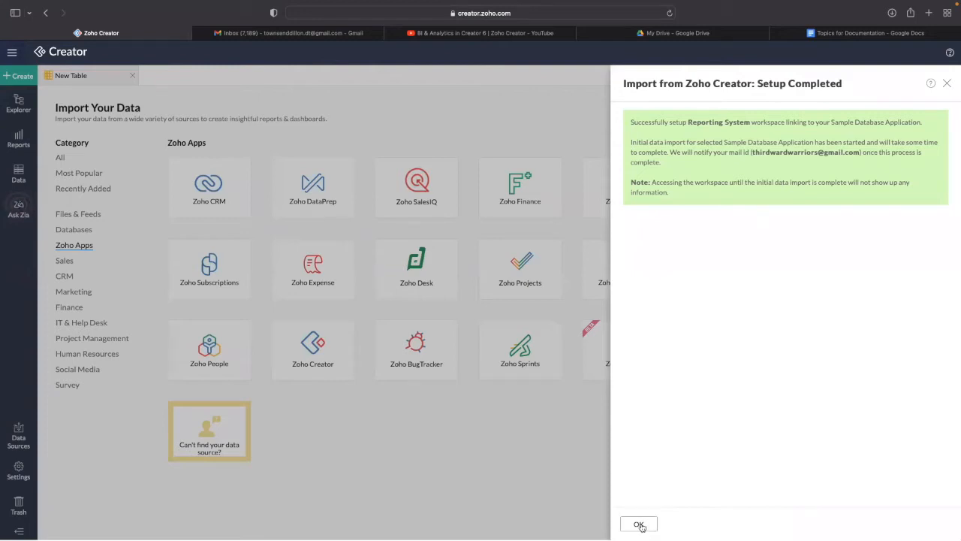
- Open the imported impacts table to review its columns, close it, and bring up the Create options
{"action": "left_click", "coordinate": [638, 524]}
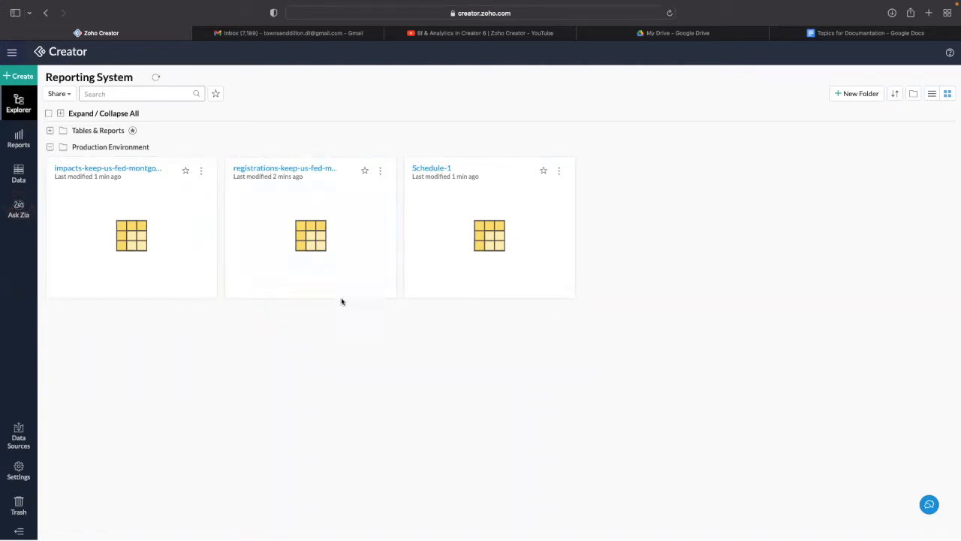
{"action": "left_click", "coordinate": [64, 149]}
{"action": "left_click", "coordinate": [57, 149]}
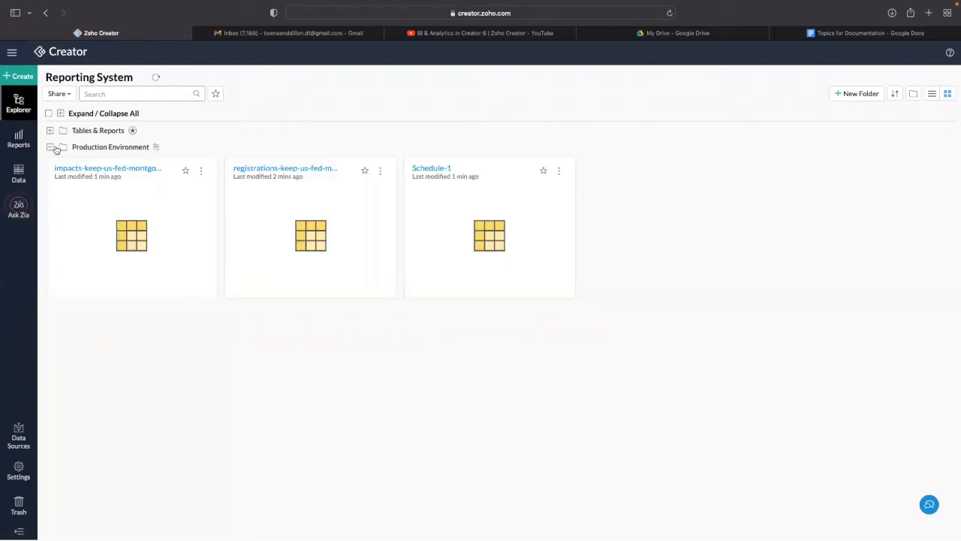
{"action": "left_click", "coordinate": [119, 219]}
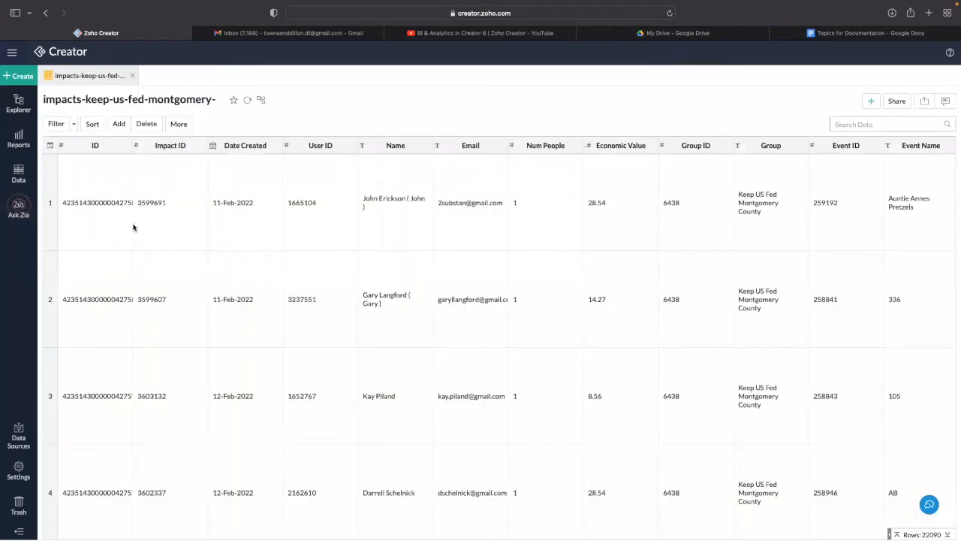
{"action": "scroll", "coordinate": [161, 226], "scroll_direction": "right", "scroll_amount": 3}
{"action": "scroll", "coordinate": [217, 228], "scroll_direction": "right", "scroll_amount": 5}
{"action": "scroll", "coordinate": [212, 225], "scroll_direction": "left", "scroll_amount": 8}
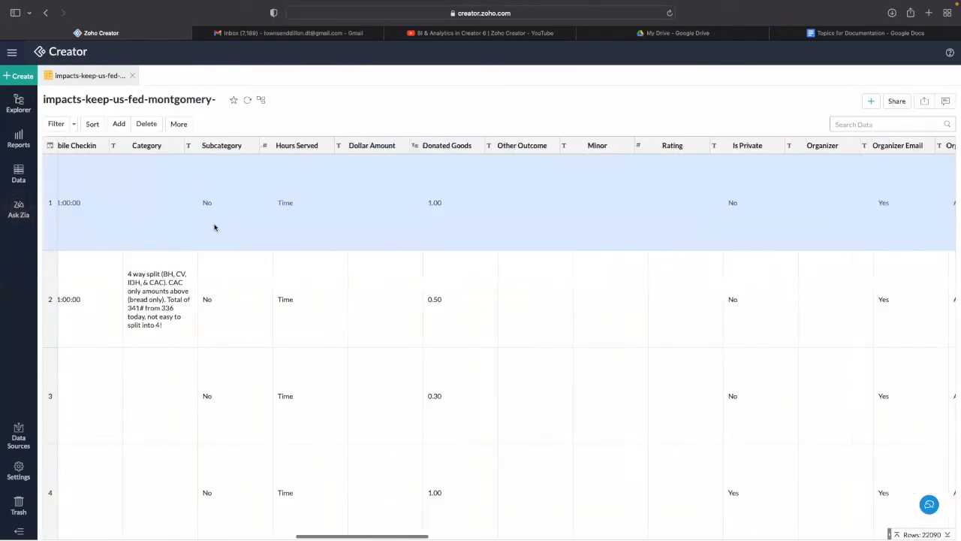
{"action": "left_click", "coordinate": [132, 76]}
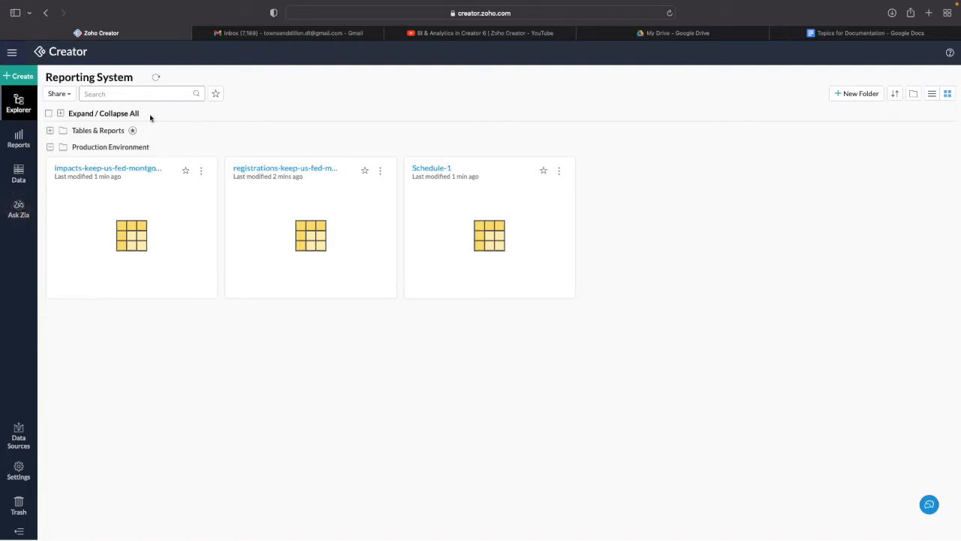
{"action": "left_click", "coordinate": [18, 76]}
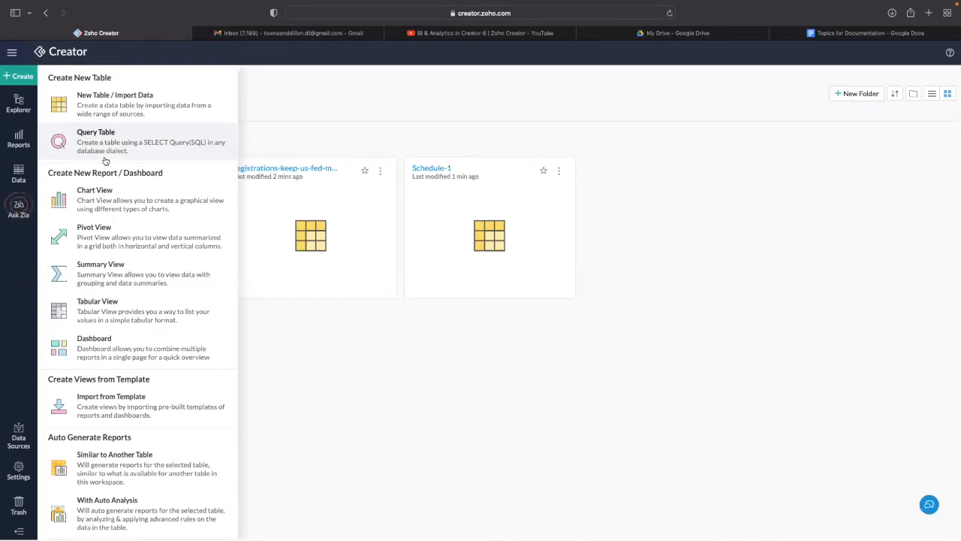
- Create a pivot view based on the impacts-keep-us-fed-montgomery- table
{"action": "left_click", "coordinate": [124, 235]}
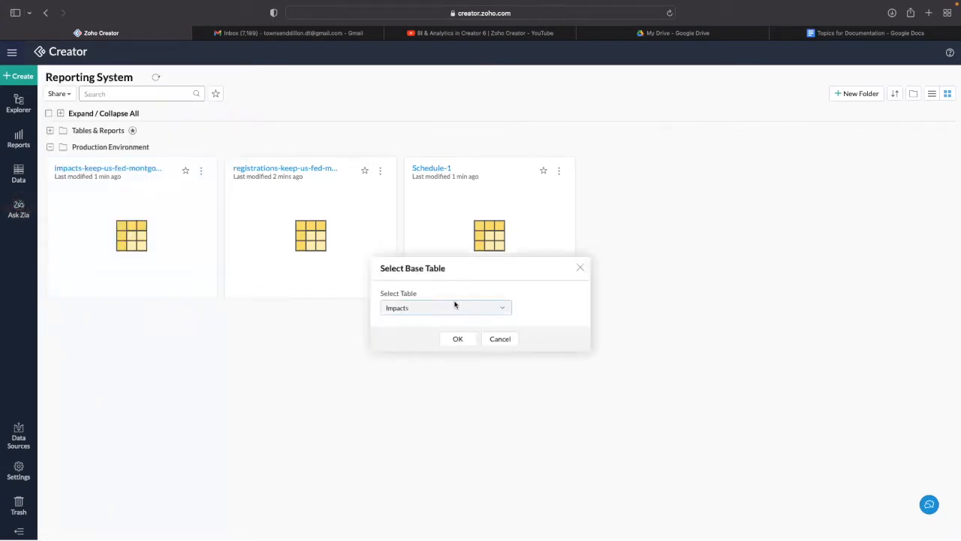
{"action": "left_click", "coordinate": [444, 309]}
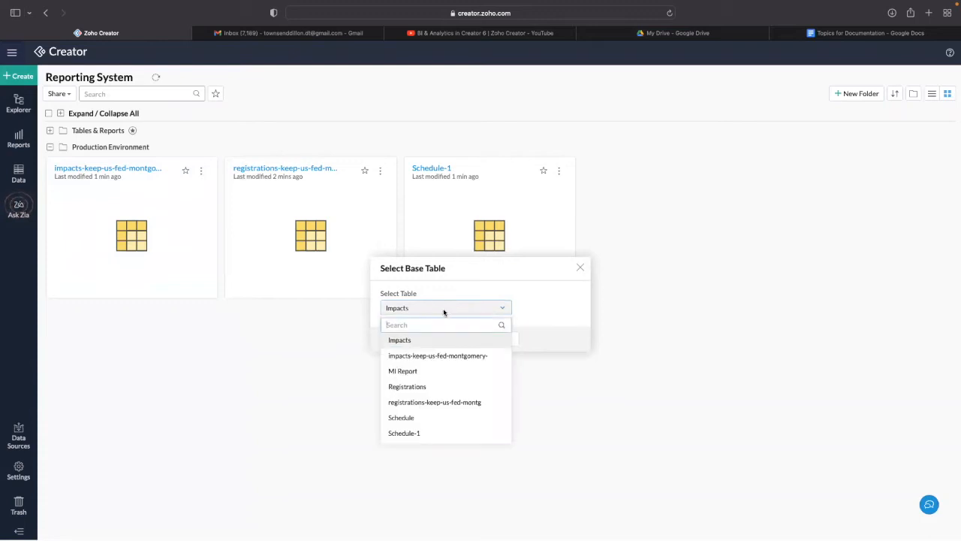
{"action": "left_click", "coordinate": [432, 358]}
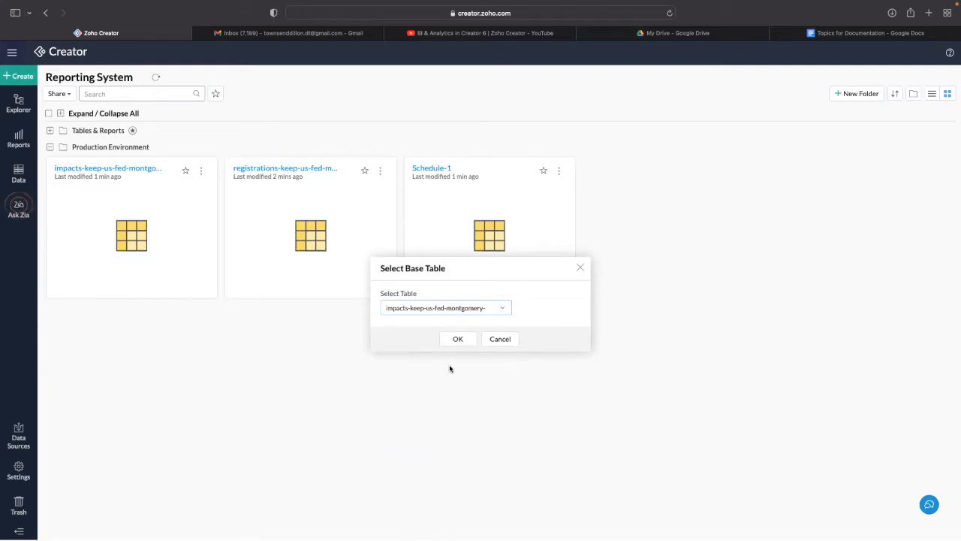
{"action": "left_click", "coordinate": [453, 340]}
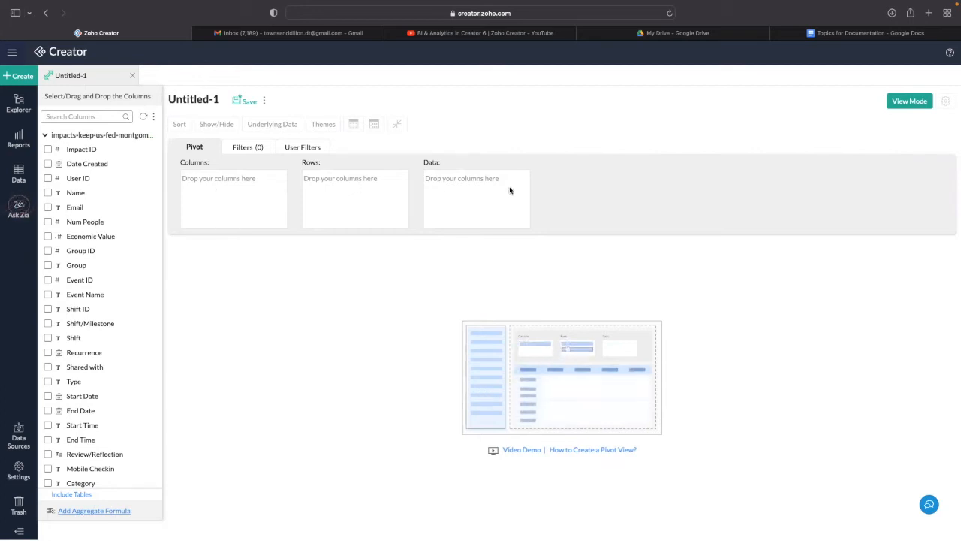
- Title the pivot 'Impacts Report' and group its rows by Start Date month and year
{"action": "left_click", "coordinate": [197, 100]}
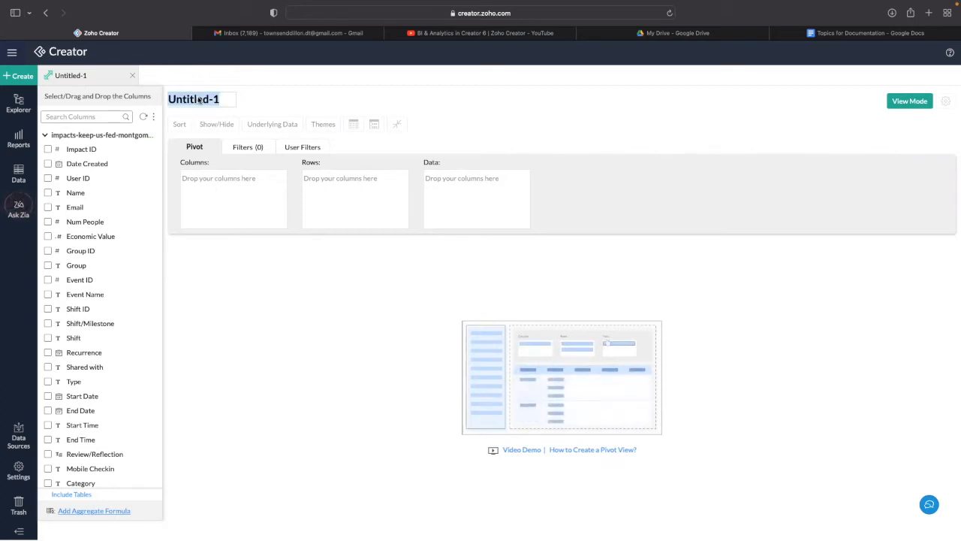
{"action": "type", "text": "Impacts Report"}
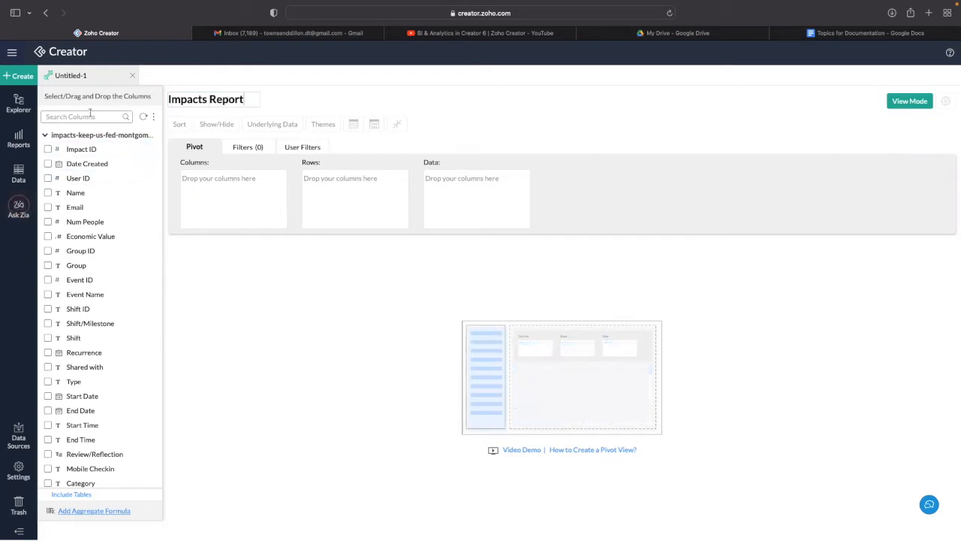
{"action": "left_click", "coordinate": [93, 116]}
{"action": "type", "text": "Star"}
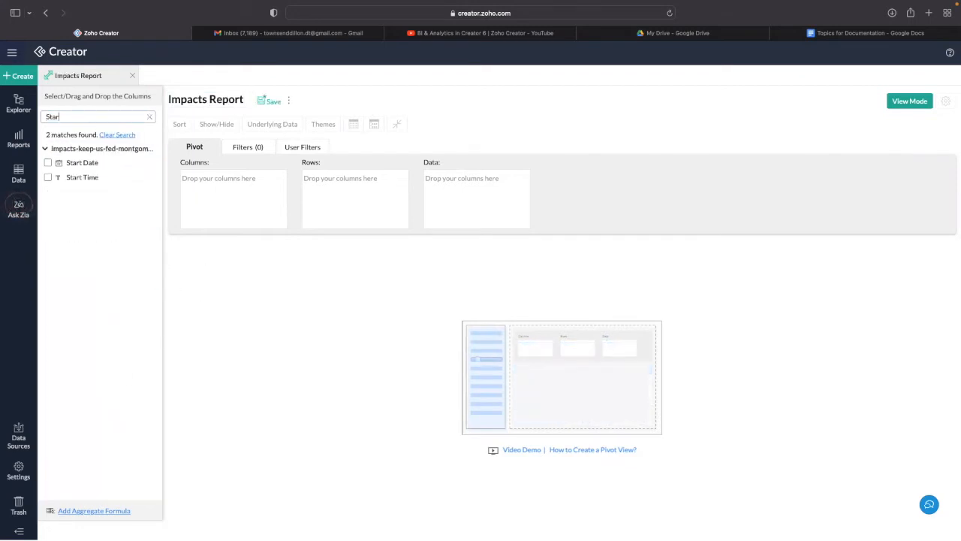
{"action": "type", "text": "t"}
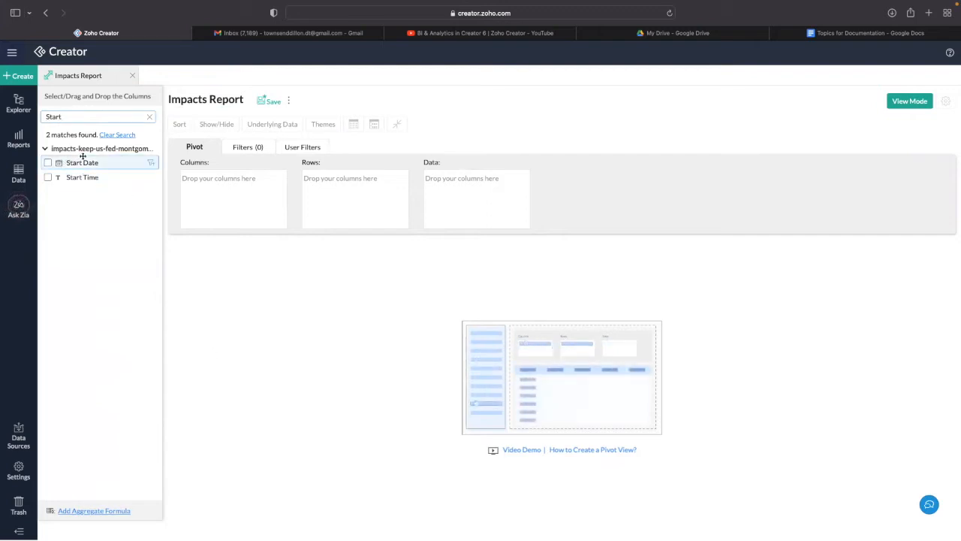
{"action": "left_click_drag", "start_coordinate": [72, 162], "coordinate": [342, 189]}
{"action": "left_click", "coordinate": [366, 179]}
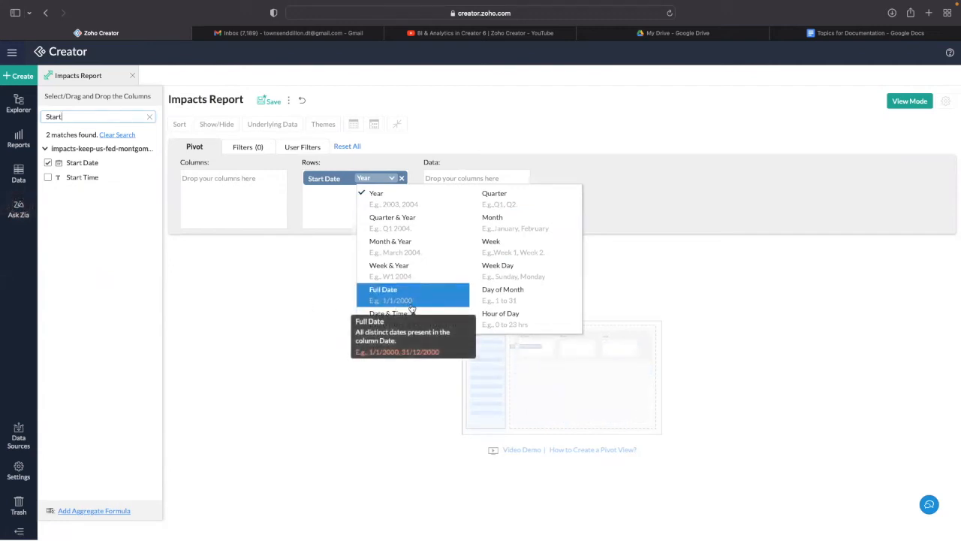
{"action": "left_click", "coordinate": [399, 251]}
{"action": "left_click", "coordinate": [403, 236]}
{"action": "scroll", "coordinate": [241, 302], "scroll_direction": "down", "scroll_amount": 12}
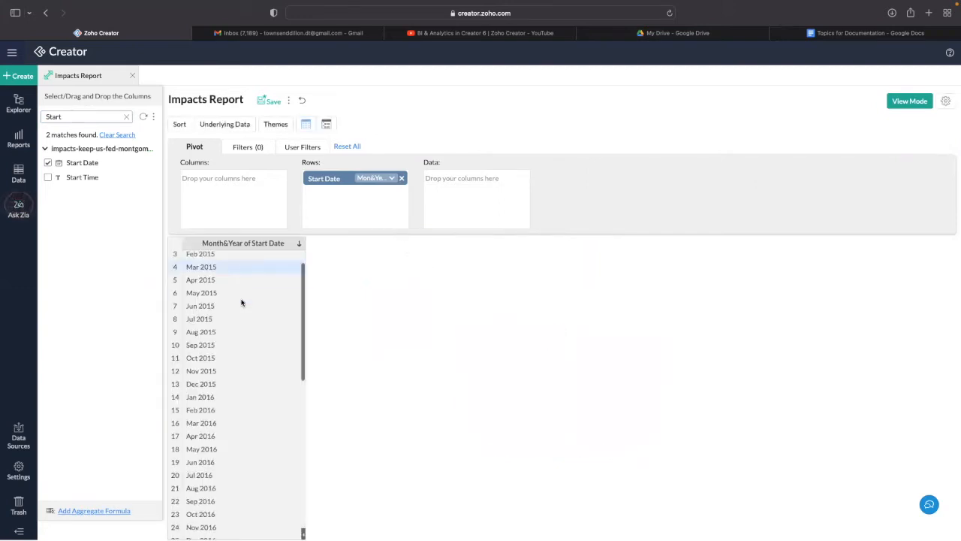
{"action": "scroll", "coordinate": [230, 298], "scroll_direction": "up", "scroll_amount": 12}
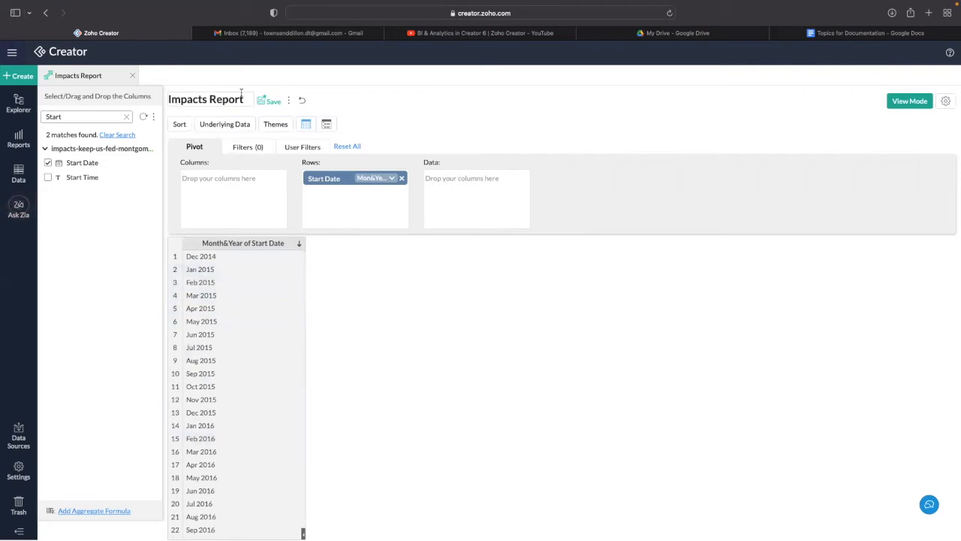
- Add Event Name as a second row level with actual values and regenerate the pivot
{"action": "double_click", "coordinate": [59, 117]}
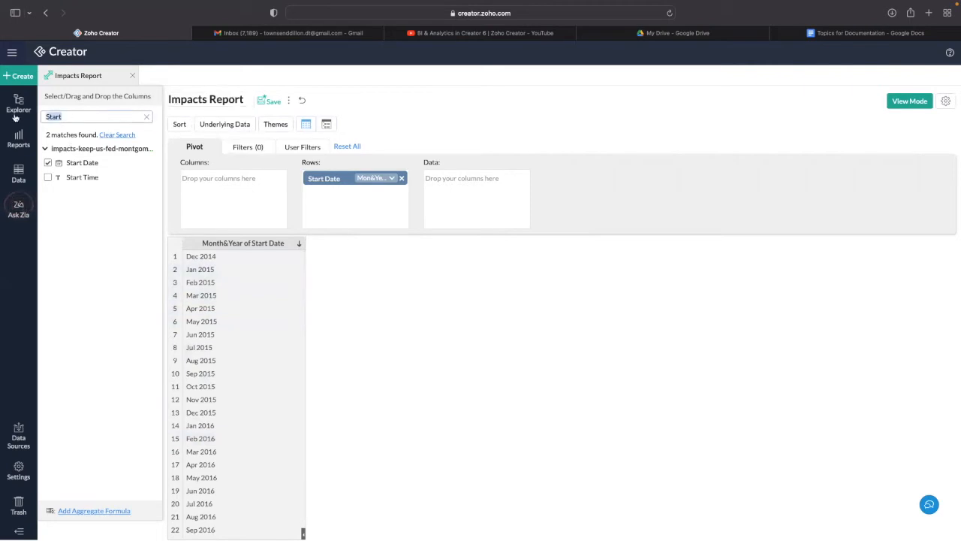
{"action": "type", "text": "Event name"}
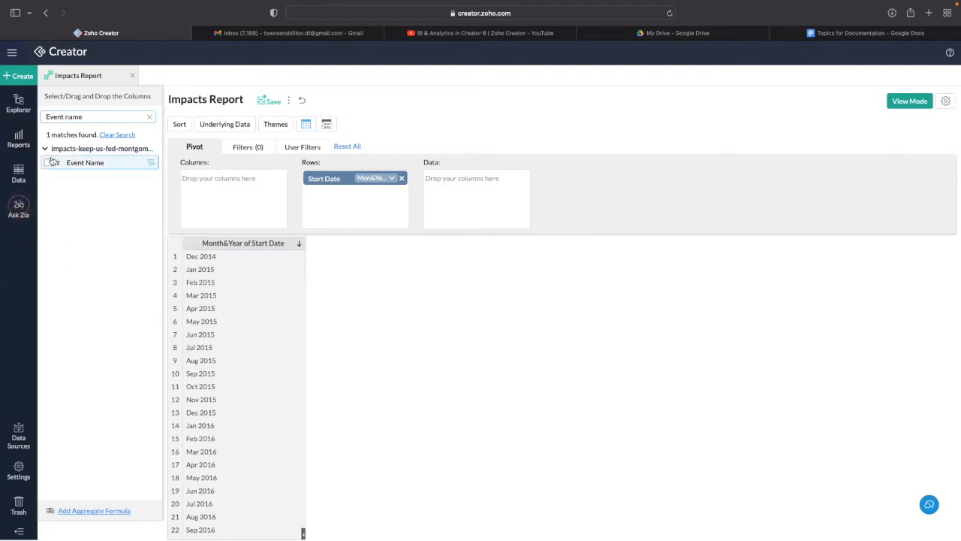
{"action": "left_click_drag", "start_coordinate": [47, 163], "coordinate": [333, 207]}
{"action": "left_click", "coordinate": [359, 197]}
{"action": "left_click", "coordinate": [373, 208]}
{"action": "left_click", "coordinate": [405, 238]}
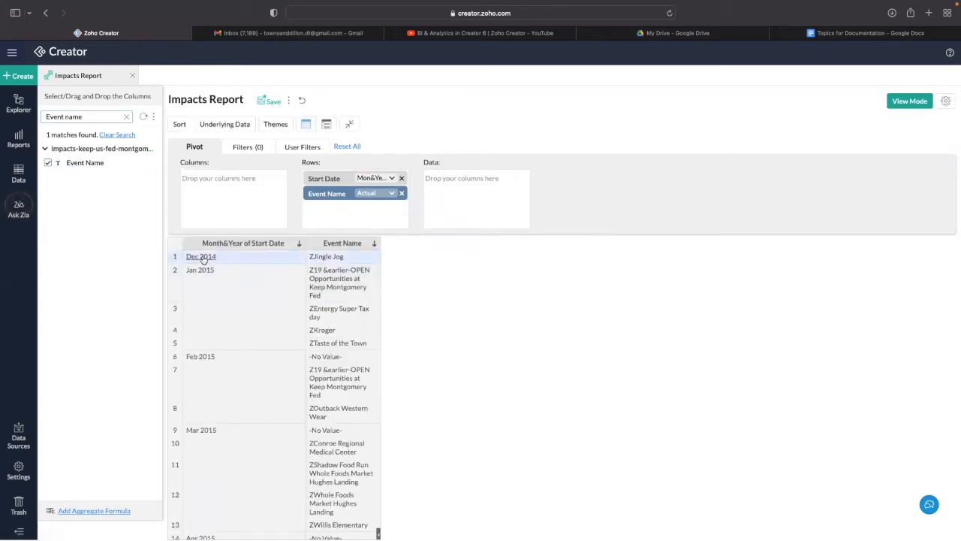
{"action": "scroll", "coordinate": [200, 275], "scroll_direction": "down", "scroll_amount": 2}
{"action": "scroll", "coordinate": [348, 313], "scroll_direction": "up", "scroll_amount": 2}
{"action": "scroll", "coordinate": [274, 315], "scroll_direction": "down", "scroll_amount": 15}
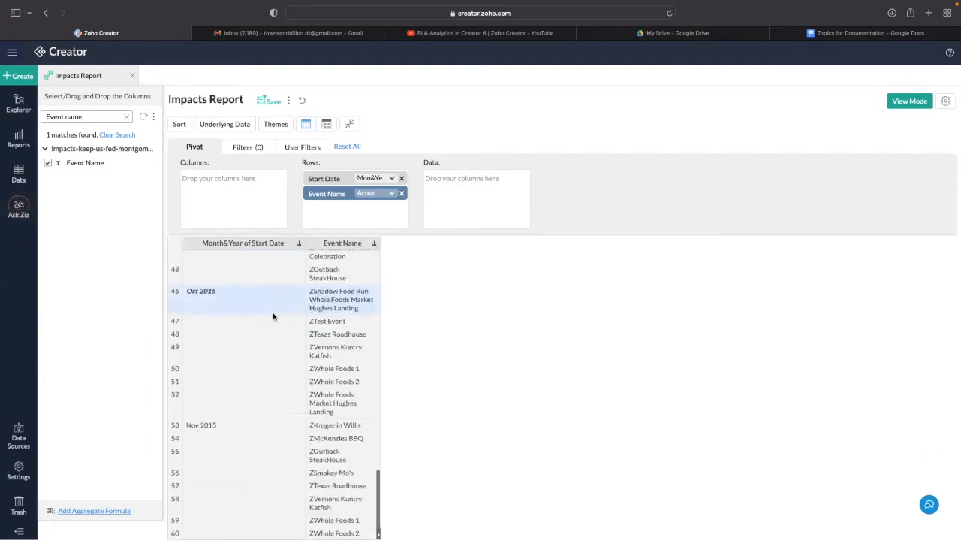
{"action": "scroll", "coordinate": [275, 315], "scroll_direction": "down", "scroll_amount": 15}
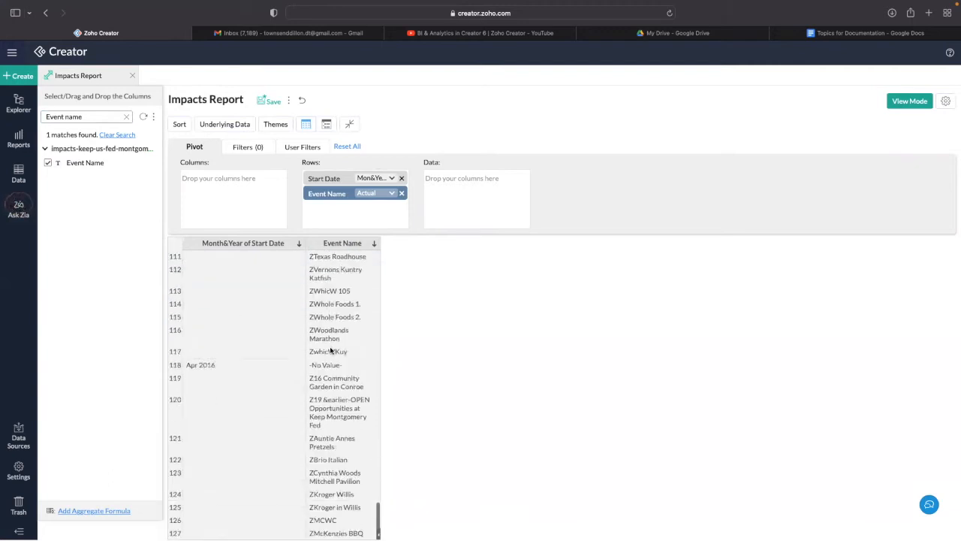
{"action": "scroll", "coordinate": [333, 349], "scroll_direction": "down", "scroll_amount": 3}
{"action": "scroll", "coordinate": [330, 342], "scroll_direction": "up", "scroll_amount": 10}
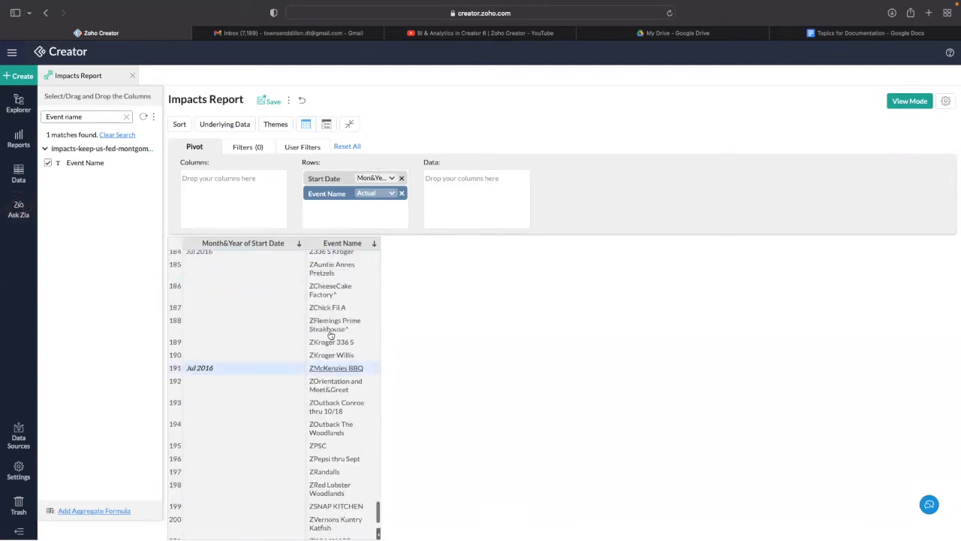
{"action": "scroll", "coordinate": [330, 335], "scroll_direction": "up", "scroll_amount": 20}
{"action": "scroll", "coordinate": [311, 297], "scroll_direction": "down", "scroll_amount": 4}
{"action": "scroll", "coordinate": [311, 297], "scroll_direction": "down", "scroll_amount": 20}
{"action": "scroll", "coordinate": [310, 297], "scroll_direction": "up", "scroll_amount": 20}
{"action": "scroll", "coordinate": [310, 296], "scroll_direction": "down", "scroll_amount": 1}
{"action": "left_click", "coordinate": [301, 147]}
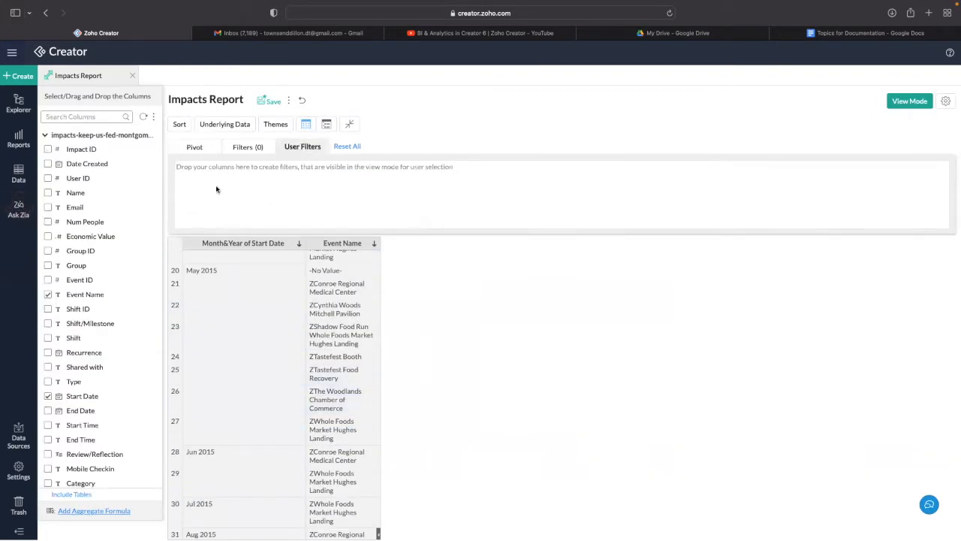
- Add a Start Date relative-period user filter defaulting to Last 3 Months and regenerate the report
{"action": "left_click", "coordinate": [72, 117]}
{"action": "type", "text": "start"}
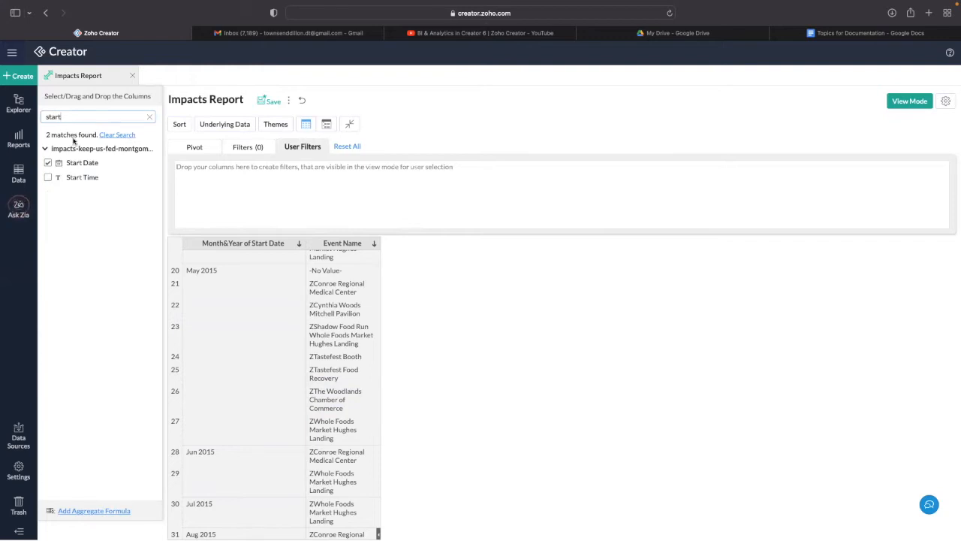
{"action": "left_click_drag", "start_coordinate": [75, 162], "coordinate": [251, 194]}
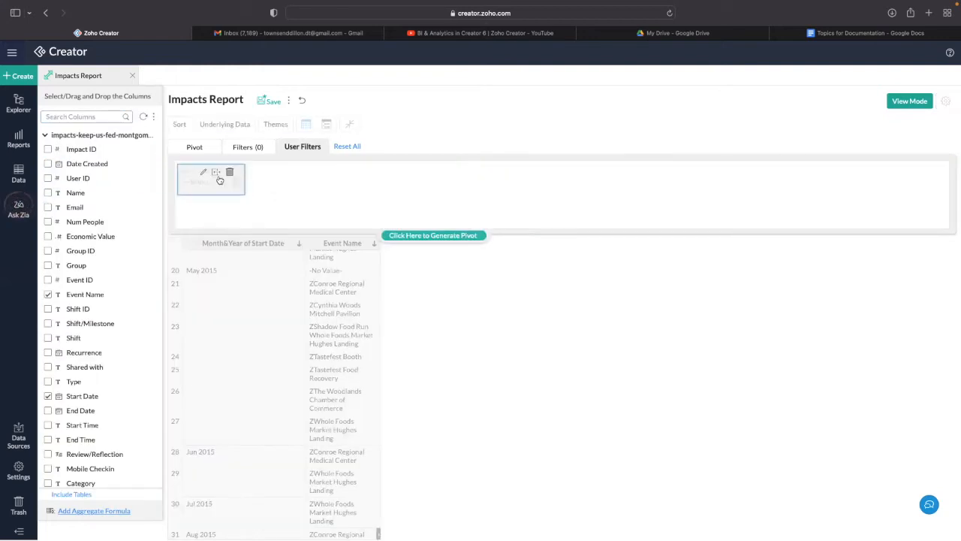
{"action": "left_click", "coordinate": [205, 174]}
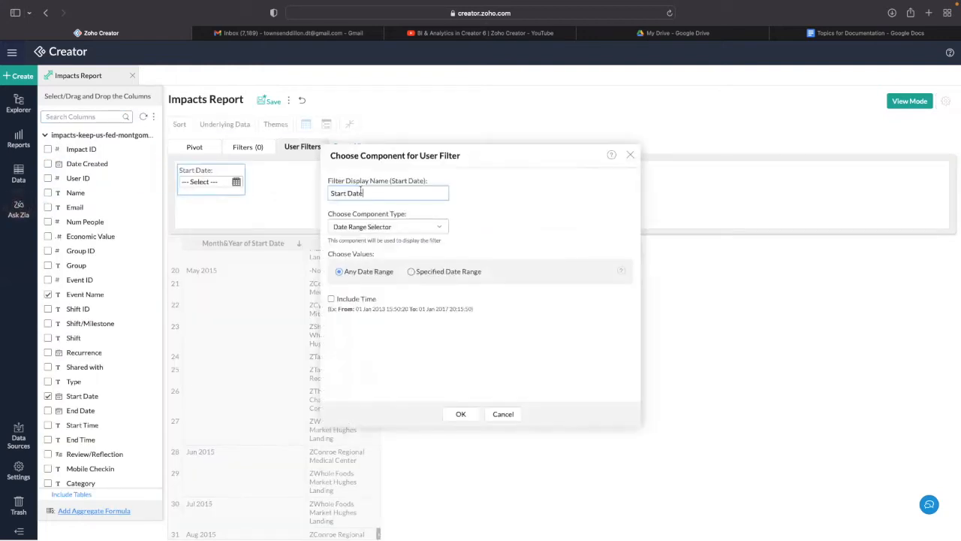
{"action": "left_click", "coordinate": [393, 228]}
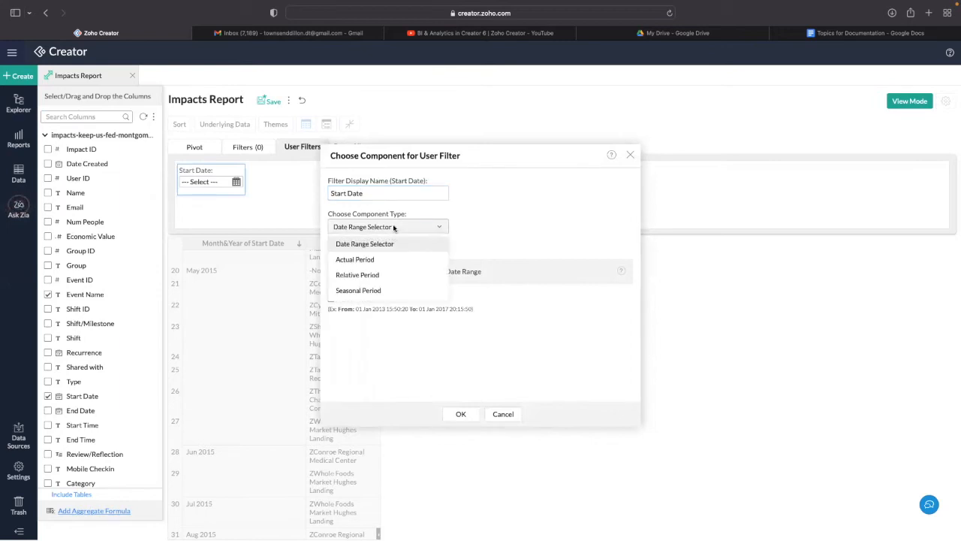
{"action": "left_click", "coordinate": [387, 277]}
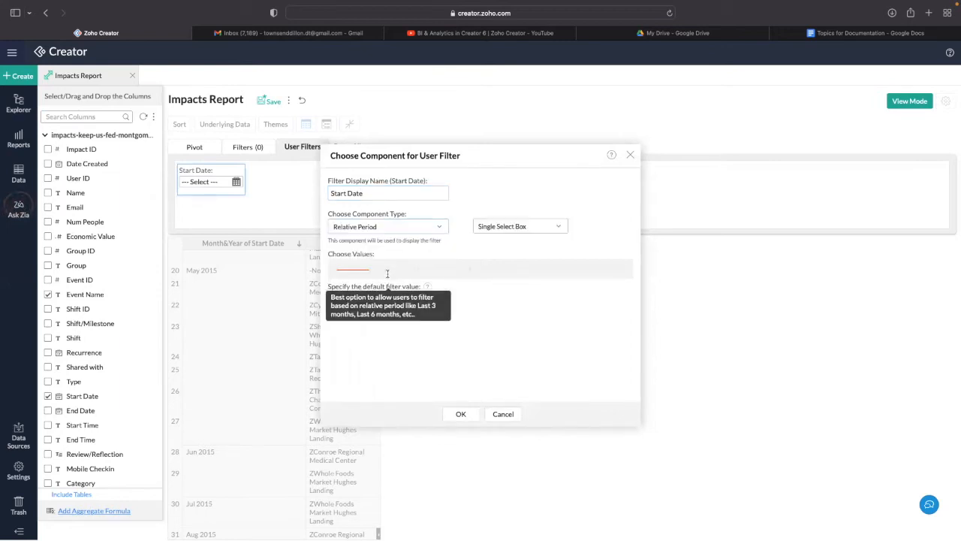
{"action": "left_click", "coordinate": [430, 275]}
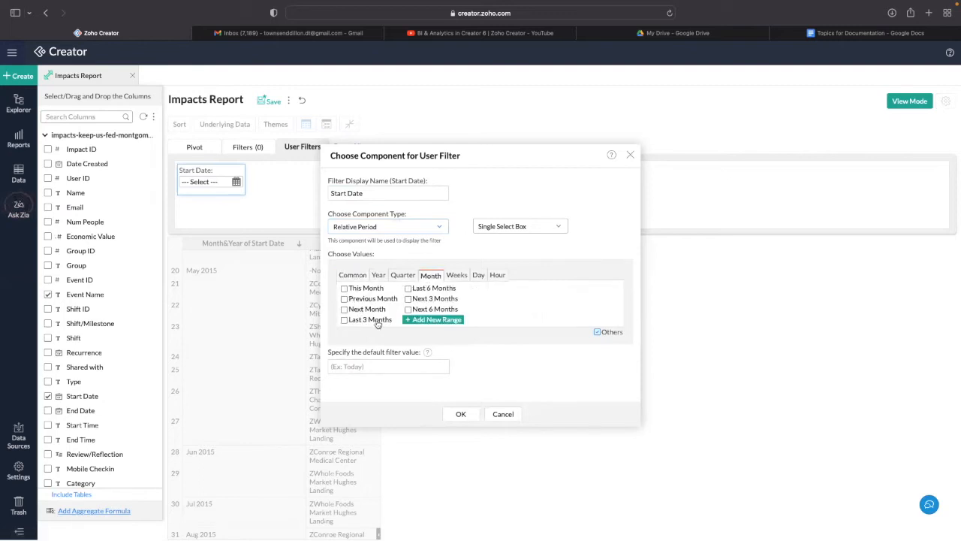
{"action": "left_click", "coordinate": [379, 274]}
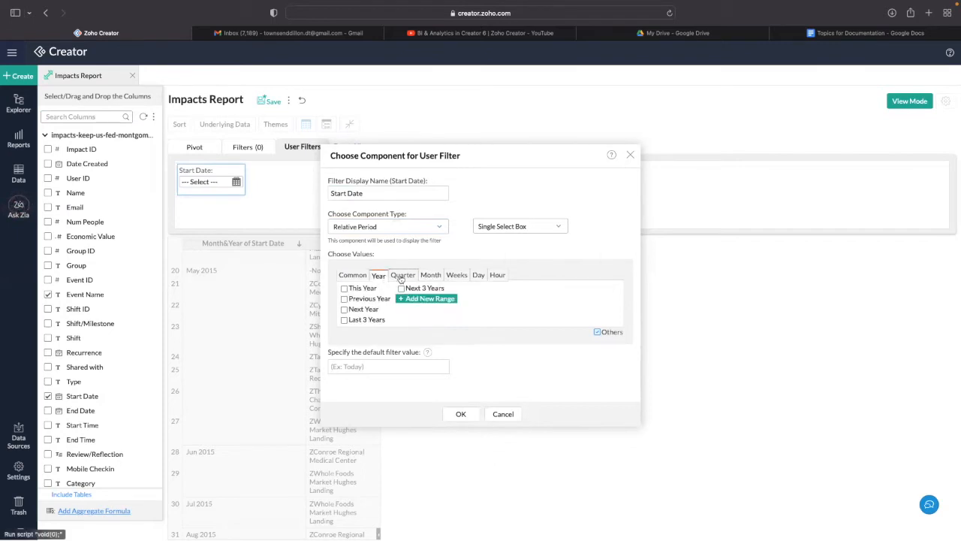
{"action": "left_click", "coordinate": [432, 275]}
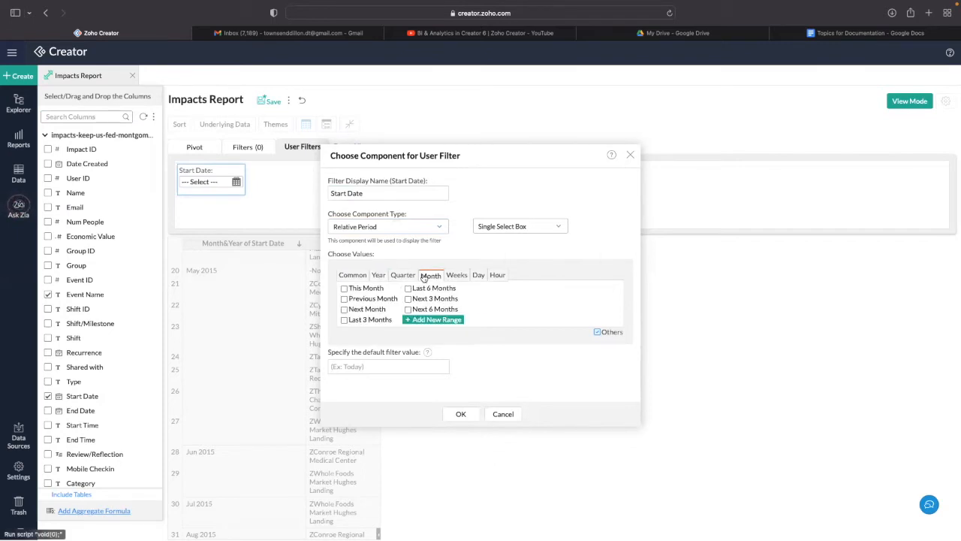
{"action": "left_click", "coordinate": [373, 321]}
{"action": "left_click", "coordinate": [389, 365]}
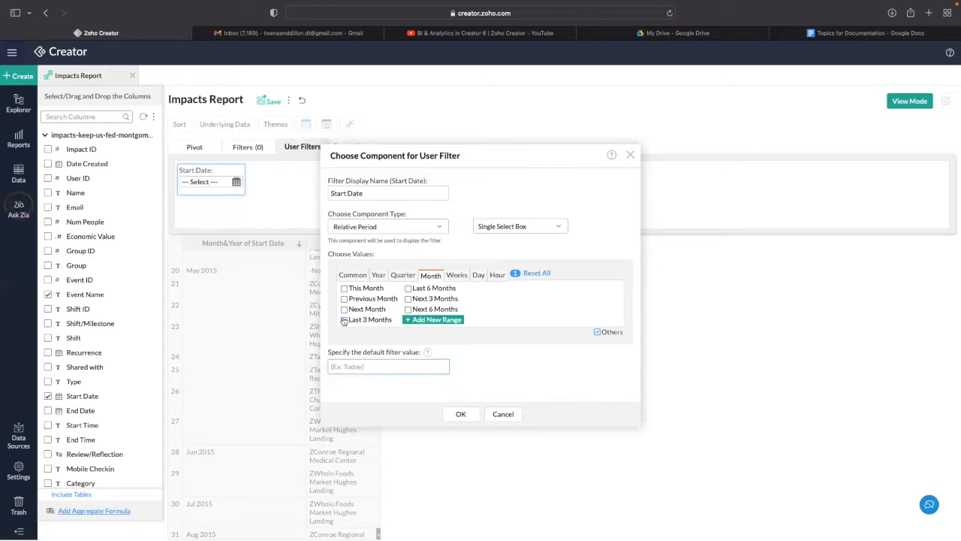
{"action": "type", "text": "Last"}
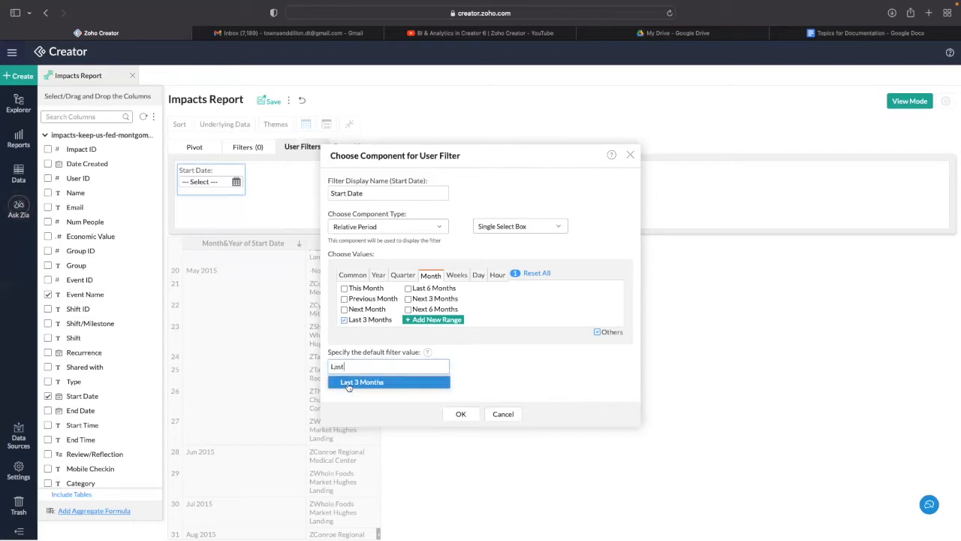
{"action": "left_click", "coordinate": [348, 383]}
{"action": "left_click", "coordinate": [460, 413]}
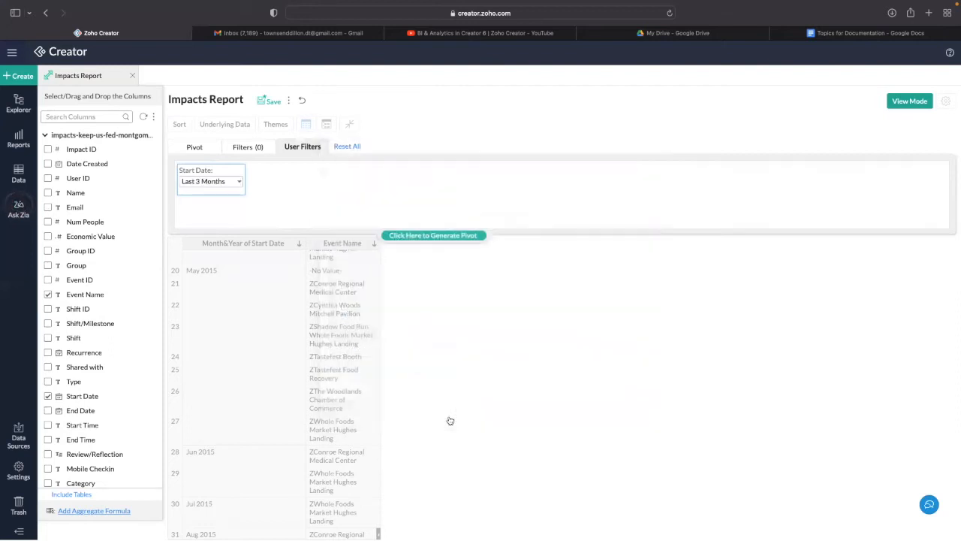
{"action": "left_click", "coordinate": [434, 235]}
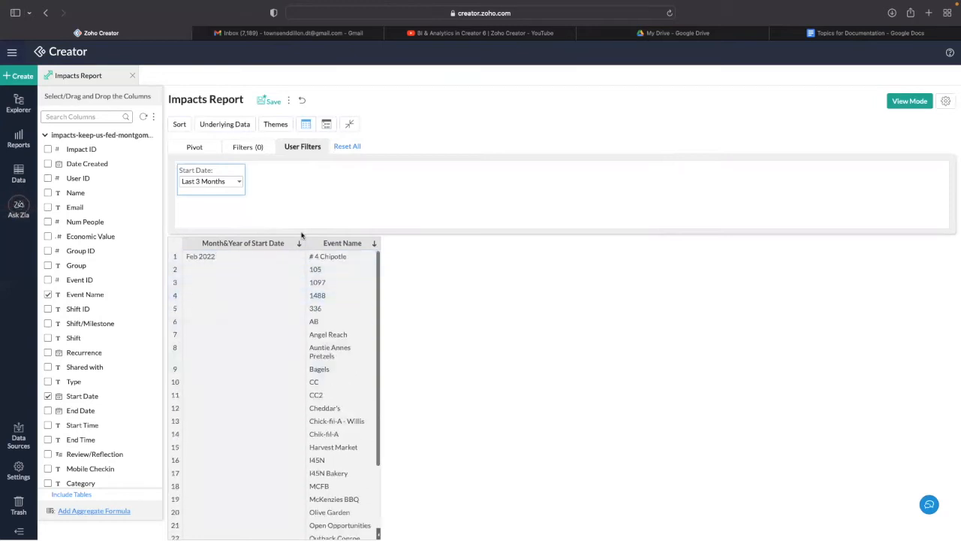
- Switch the Start Date filter choice and default from Last 3 Months to Last 6 Months
{"action": "left_click", "coordinate": [197, 173]}
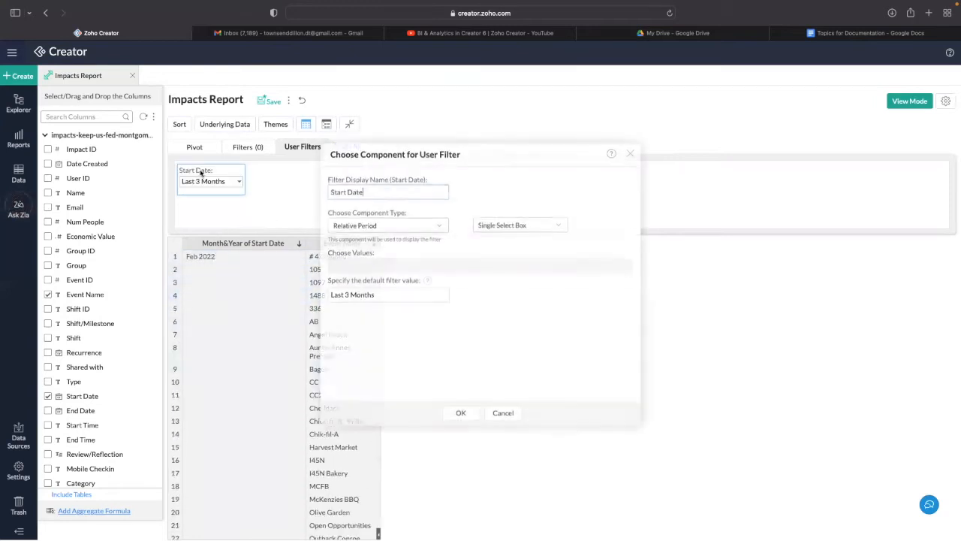
{"action": "left_click", "coordinate": [344, 320]}
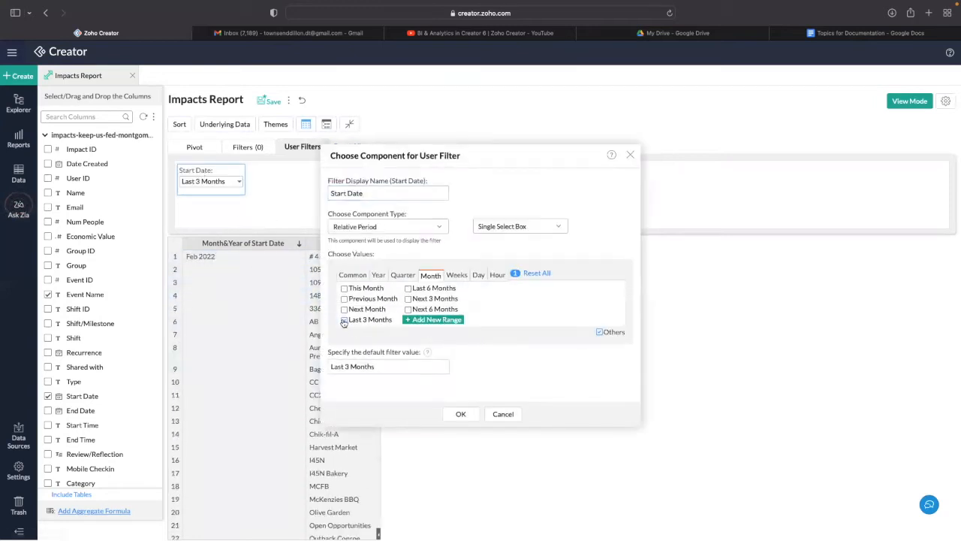
{"action": "left_click", "coordinate": [408, 288]}
{"action": "triple_click", "coordinate": [340, 368]}
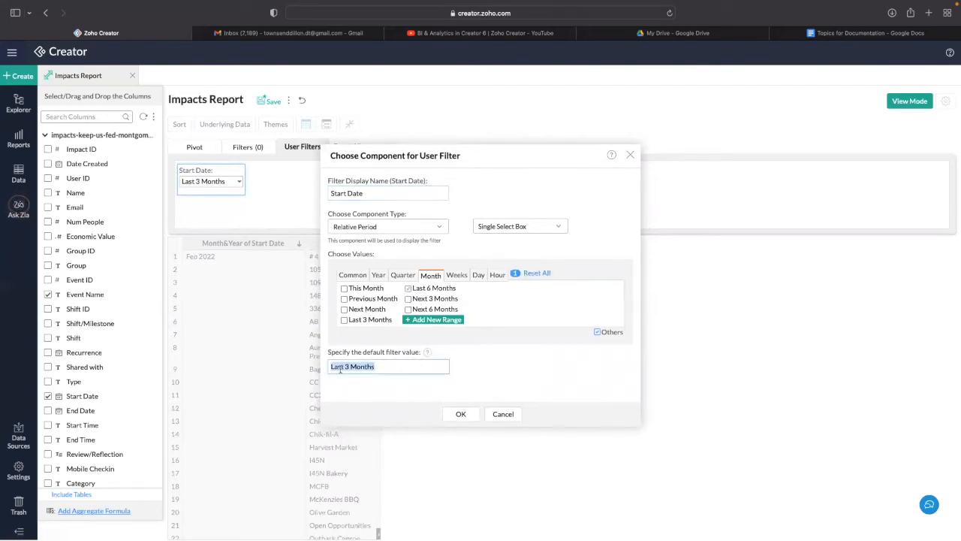
{"action": "type", "text": "l"}
{"action": "left_click", "coordinate": [379, 383]}
{"action": "left_click", "coordinate": [461, 414]}
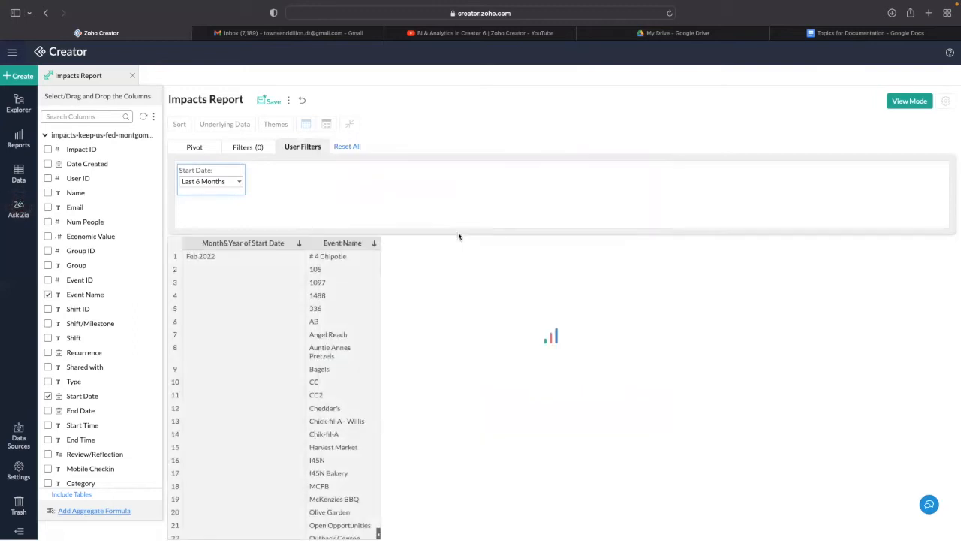
{"action": "scroll", "coordinate": [268, 278], "scroll_direction": "down", "scroll_amount": 5}
{"action": "scroll", "coordinate": [263, 279], "scroll_direction": "down", "scroll_amount": 10}
{"action": "scroll", "coordinate": [270, 296], "scroll_direction": "down", "scroll_amount": 7}
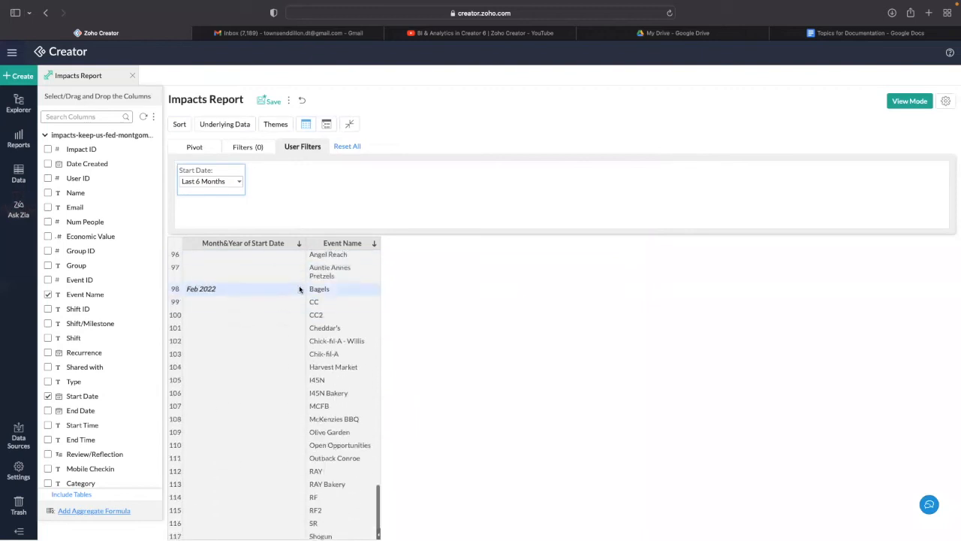
{"action": "scroll", "coordinate": [299, 289], "scroll_direction": "up", "scroll_amount": 20}
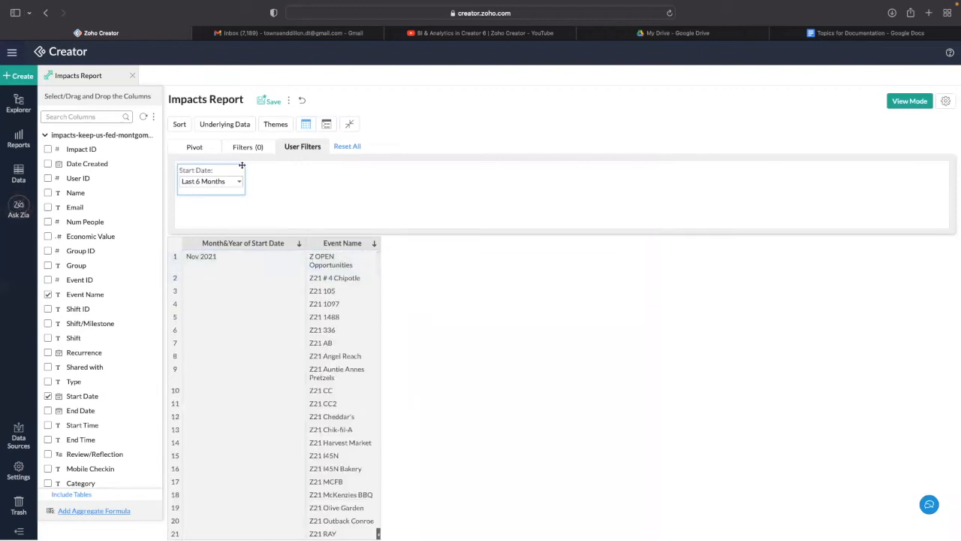
- Add the Meat, poultry, fish column to the pivot as summed data and generate the pivot
{"action": "left_click", "coordinate": [193, 148]}
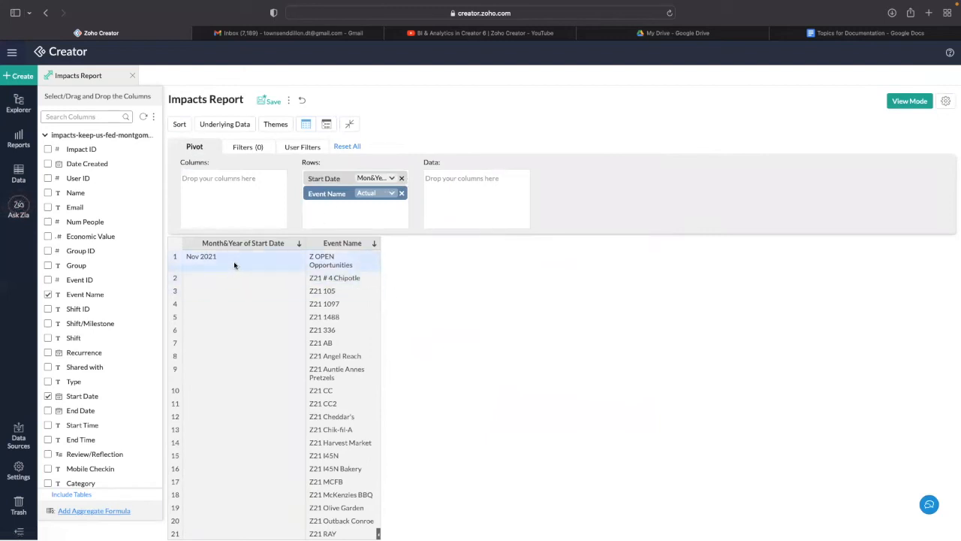
{"action": "left_click", "coordinate": [75, 116]}
{"action": "type", "text": "meat"}
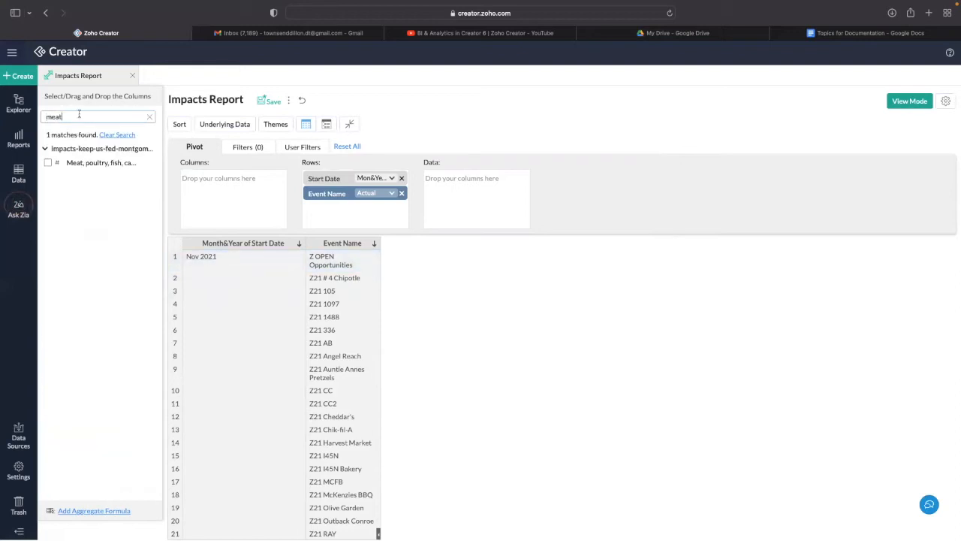
{"action": "left_click", "coordinate": [48, 162]}
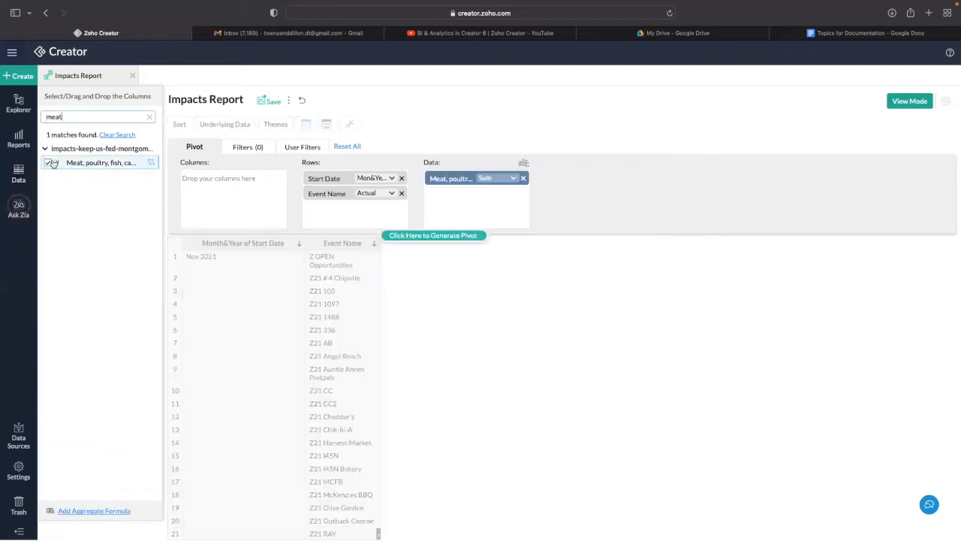
{"action": "left_click", "coordinate": [424, 236]}
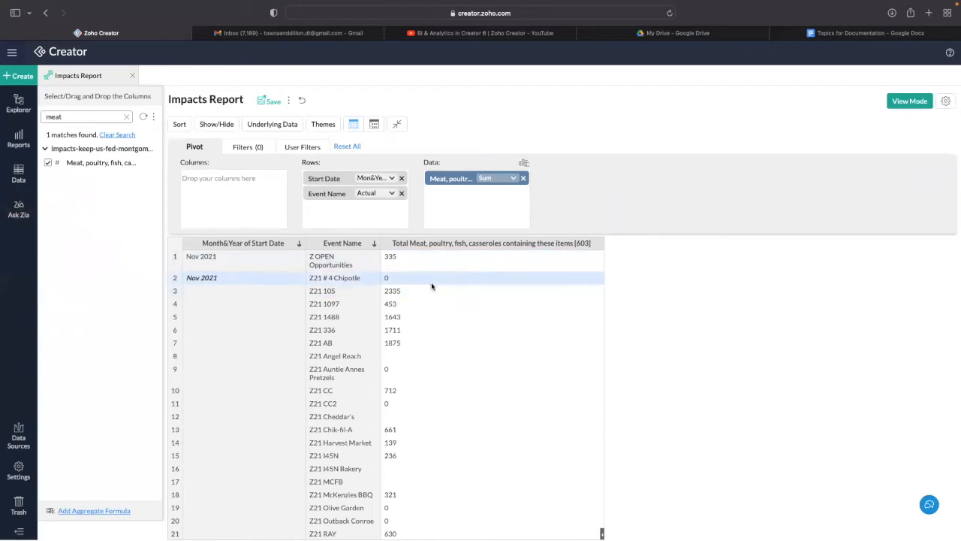
- Keep the meat column's aggregation as Sum > Normal and regenerate the pivot totals
{"action": "left_click", "coordinate": [494, 181]}
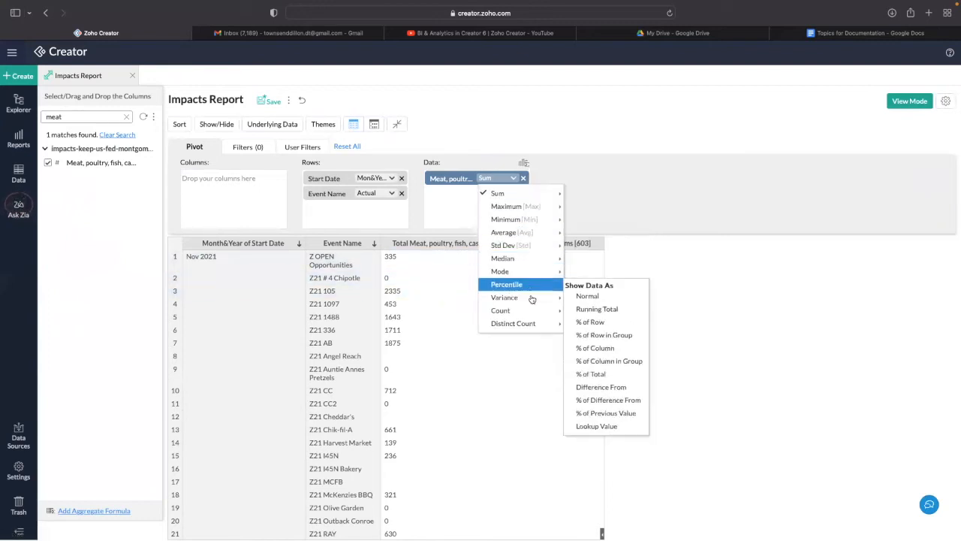
{"action": "mouse_move", "coordinate": [525, 322]}
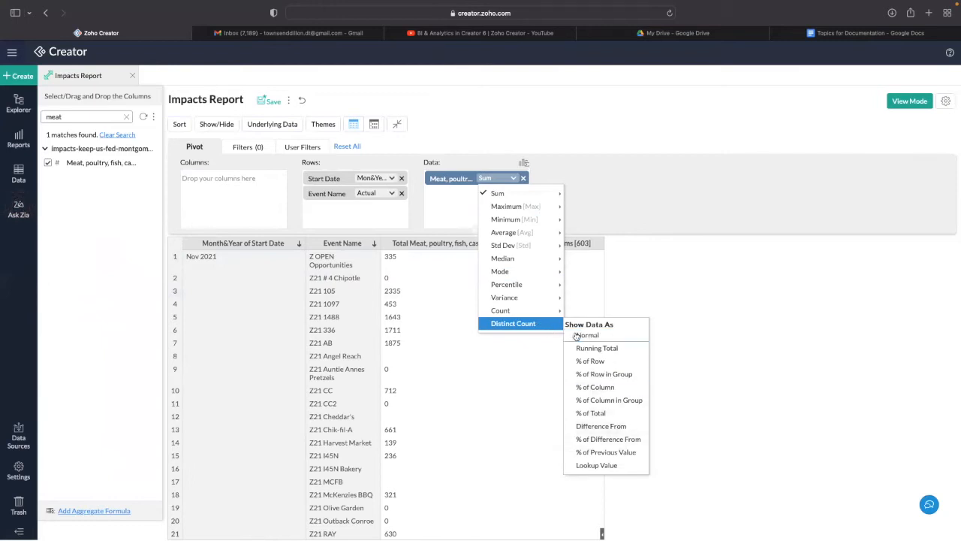
{"action": "mouse_move", "coordinate": [497, 219]}
{"action": "mouse_move", "coordinate": [500, 194]}
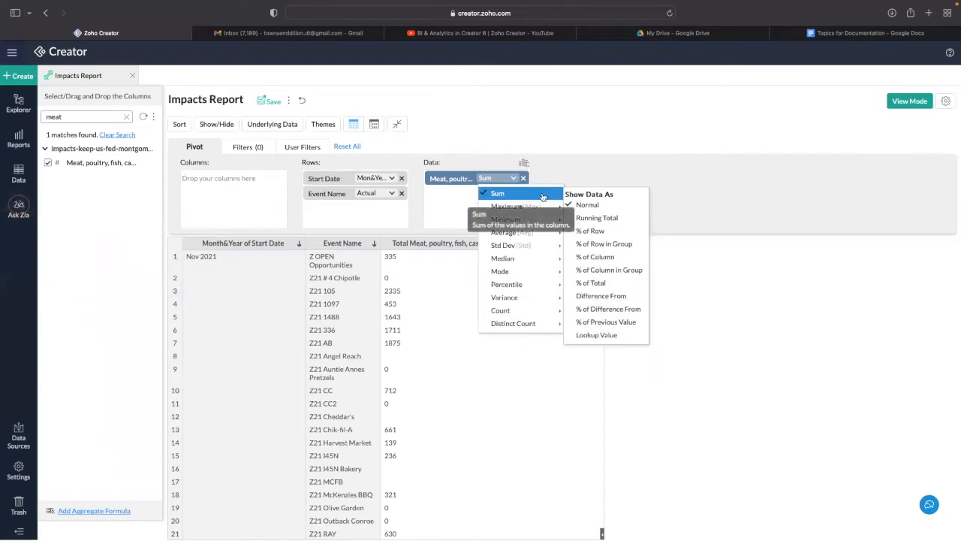
{"action": "left_click", "coordinate": [584, 207]}
{"action": "left_click", "coordinate": [432, 235]}
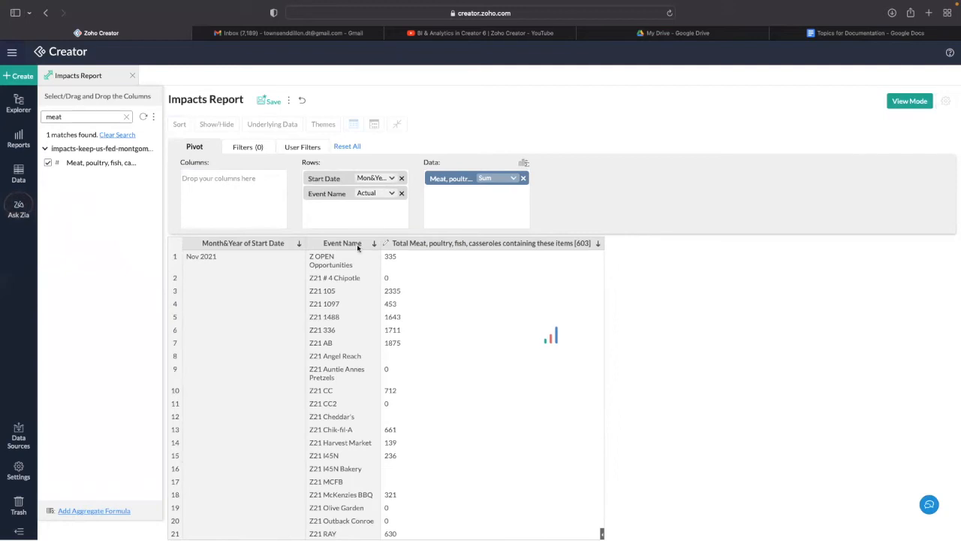
{"action": "scroll", "coordinate": [438, 278], "scroll_direction": "down", "scroll_amount": 5}
{"action": "scroll", "coordinate": [438, 278], "scroll_direction": "down", "scroll_amount": 12}
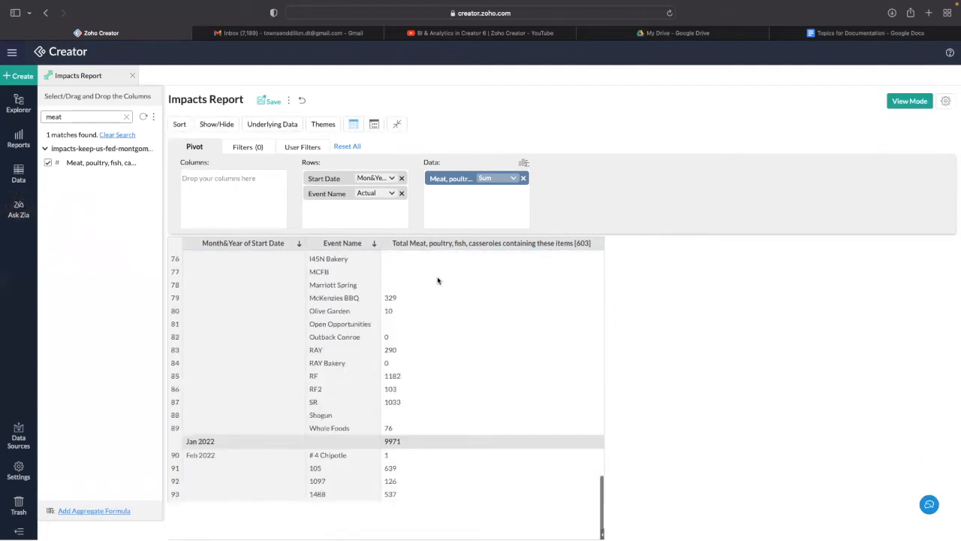
{"action": "scroll", "coordinate": [438, 280], "scroll_direction": "up", "scroll_amount": 5}
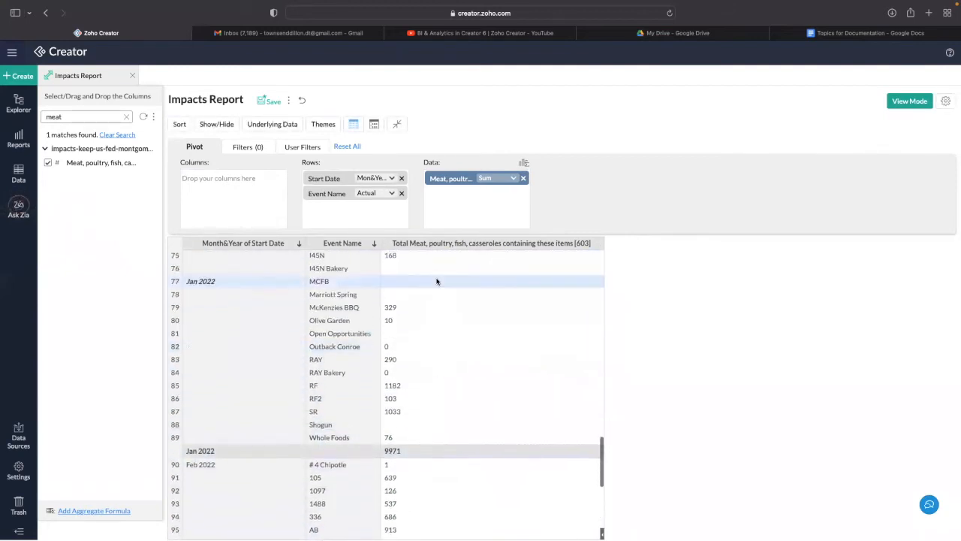
- Tick a Household Goods 1 field into the pivot data and reorder the data fields
{"action": "scroll", "coordinate": [400, 282], "scroll_direction": "down", "scroll_amount": 10}
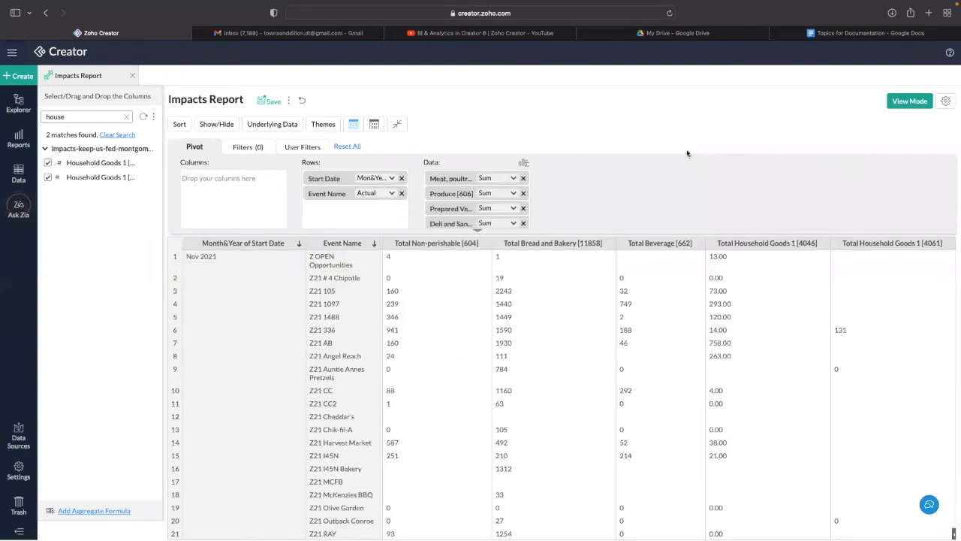
{"action": "scroll", "coordinate": [472, 197], "scroll_direction": "down", "scroll_amount": 2}
{"action": "scroll", "coordinate": [471, 197], "scroll_direction": "down", "scroll_amount": 2}
{"action": "left_click", "coordinate": [471, 206]}
{"action": "scroll", "coordinate": [600, 293], "scroll_direction": "left", "scroll_amount": 2}
{"action": "scroll", "coordinate": [601, 293], "scroll_direction": "down", "scroll_amount": 1}
{"action": "scroll", "coordinate": [601, 292], "scroll_direction": "left", "scroll_amount": 3}
{"action": "scroll", "coordinate": [473, 210], "scroll_direction": "up", "scroll_amount": 2}
{"action": "scroll", "coordinate": [484, 199], "scroll_direction": "down", "scroll_amount": 2}
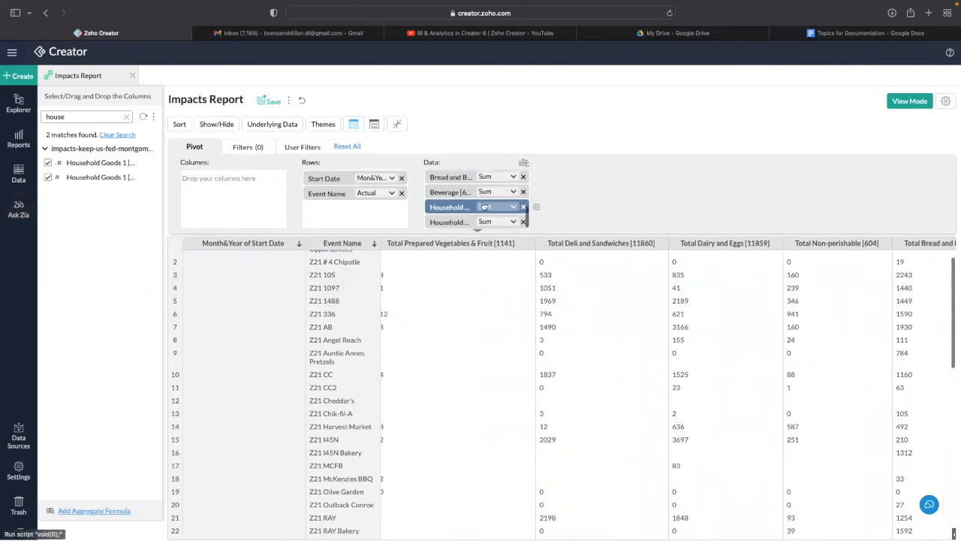
{"action": "scroll", "coordinate": [766, 304], "scroll_direction": "right", "scroll_amount": 5}
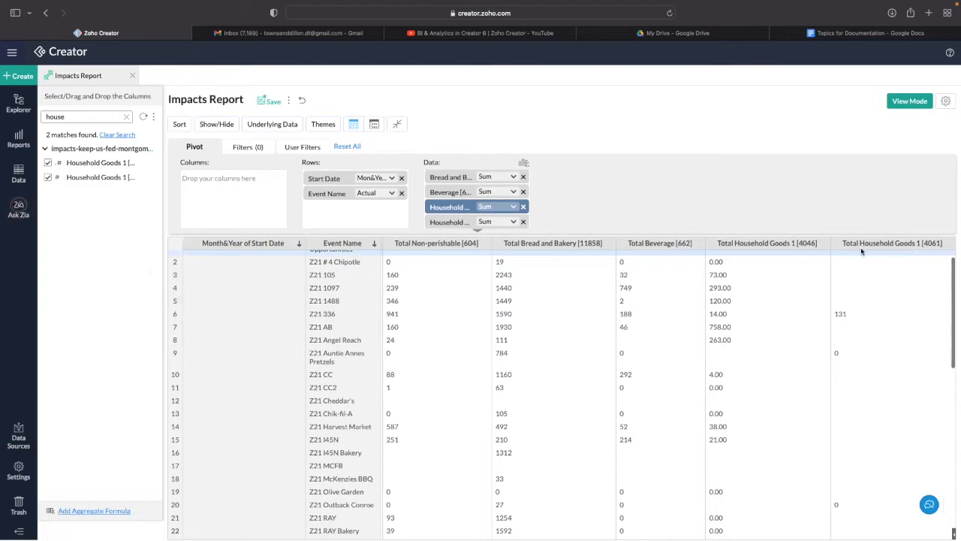
{"action": "left_click_drag", "start_coordinate": [474, 193], "coordinate": [533, 176]}
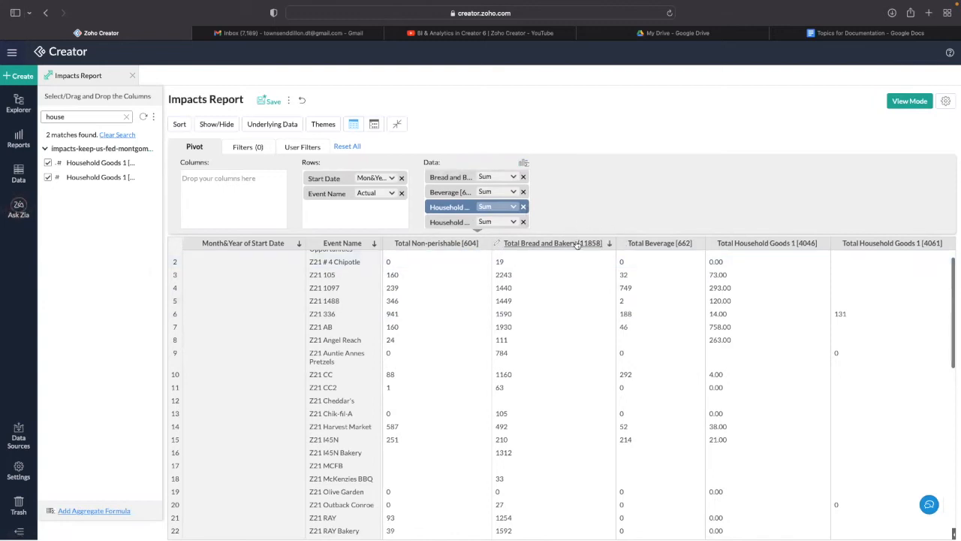
{"action": "left_click", "coordinate": [524, 164]}
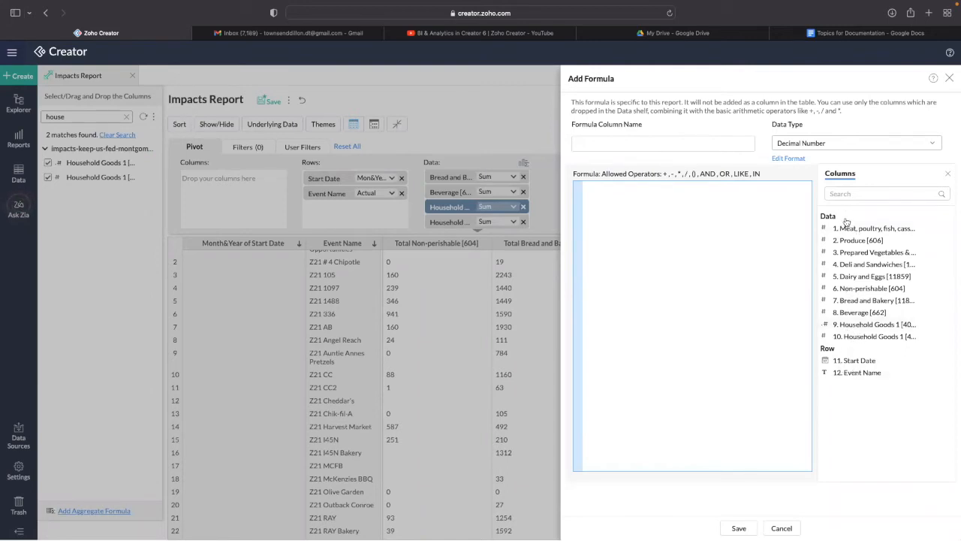
{"action": "left_click", "coordinate": [635, 148]}
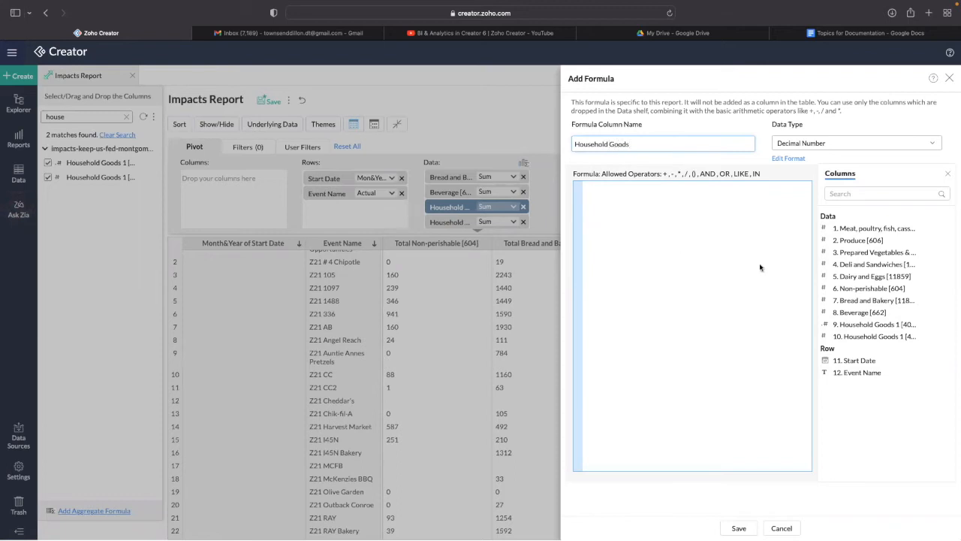
{"action": "left_click", "coordinate": [889, 326]}
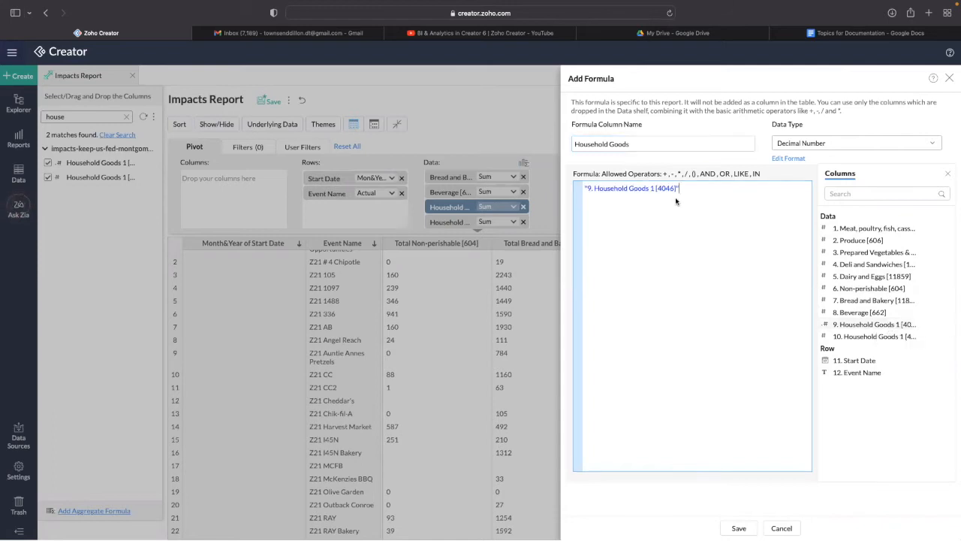
{"action": "left_click", "coordinate": [860, 338]}
{"action": "left_click", "coordinate": [743, 528]}
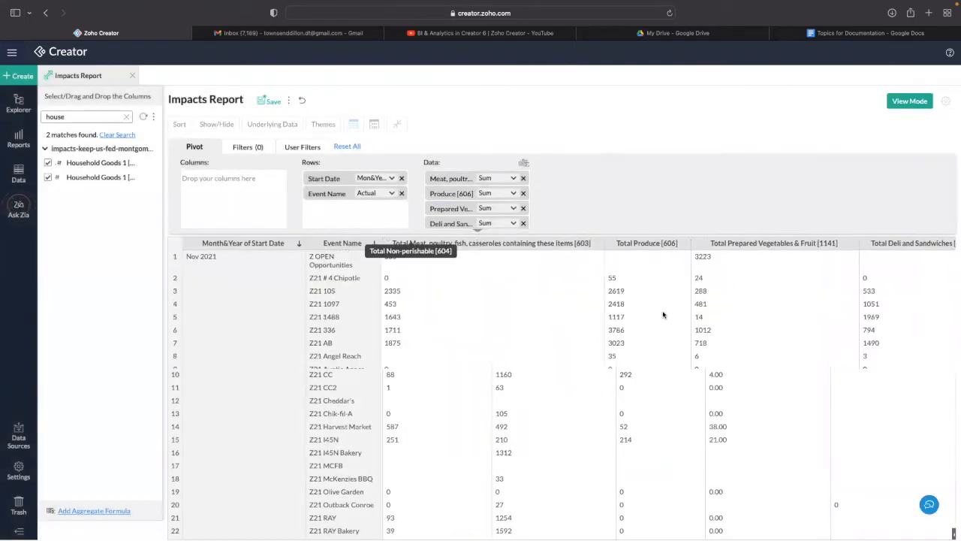
{"action": "scroll", "coordinate": [660, 316], "scroll_direction": "right", "scroll_amount": 10}
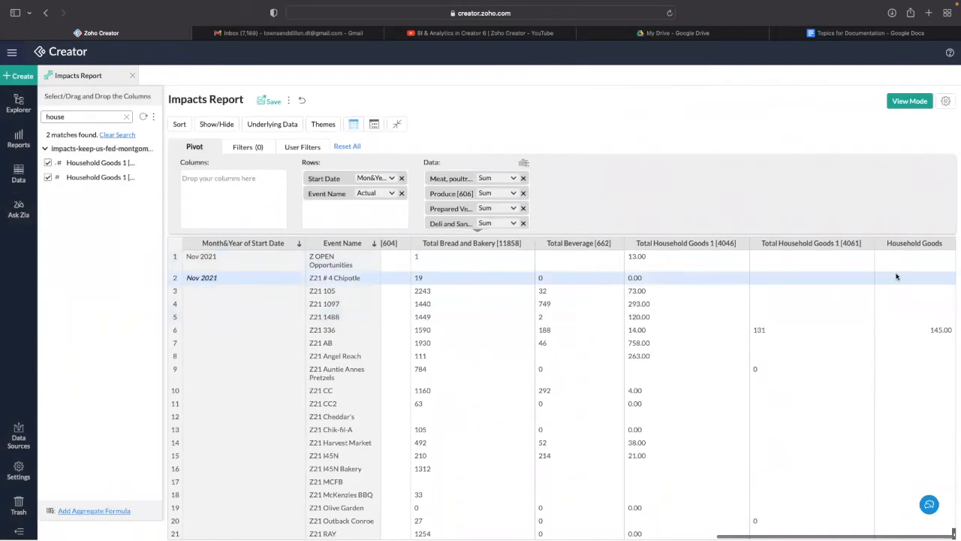
{"action": "scroll", "coordinate": [889, 286], "scroll_direction": "down", "scroll_amount": 10}
{"action": "scroll", "coordinate": [888, 286], "scroll_direction": "up", "scroll_amount": 5}
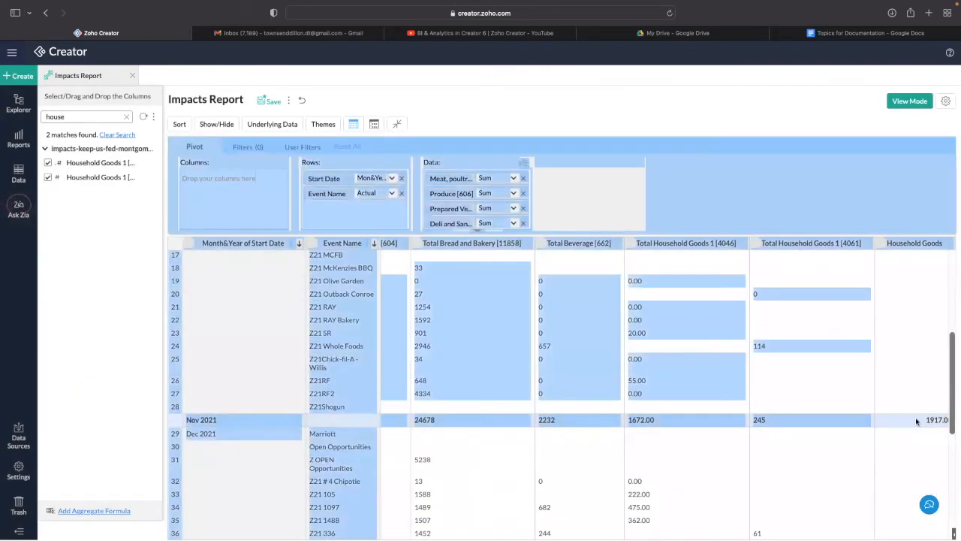
{"action": "scroll", "coordinate": [828, 391], "scroll_direction": "up", "scroll_amount": 5}
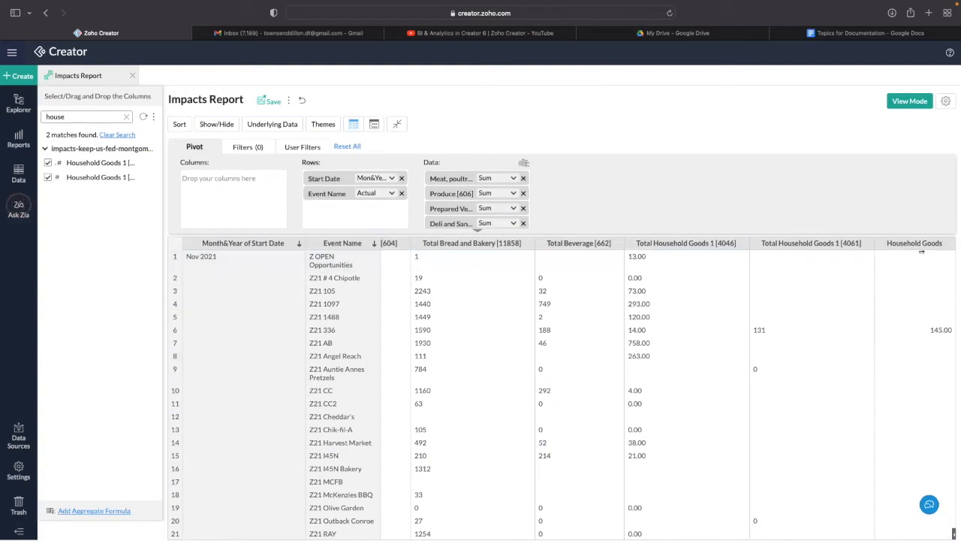
- Cancel out of the Add Formula panel, then bring up the Show/Hide dropdown
{"action": "left_click", "coordinate": [522, 163]}
{"action": "left_click", "coordinate": [555, 188]}
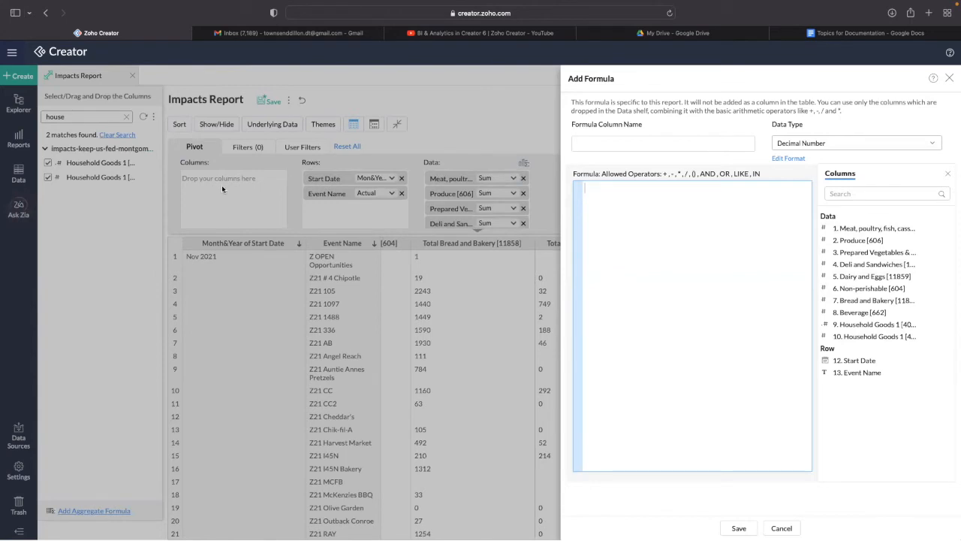
{"action": "left_click", "coordinate": [774, 525]}
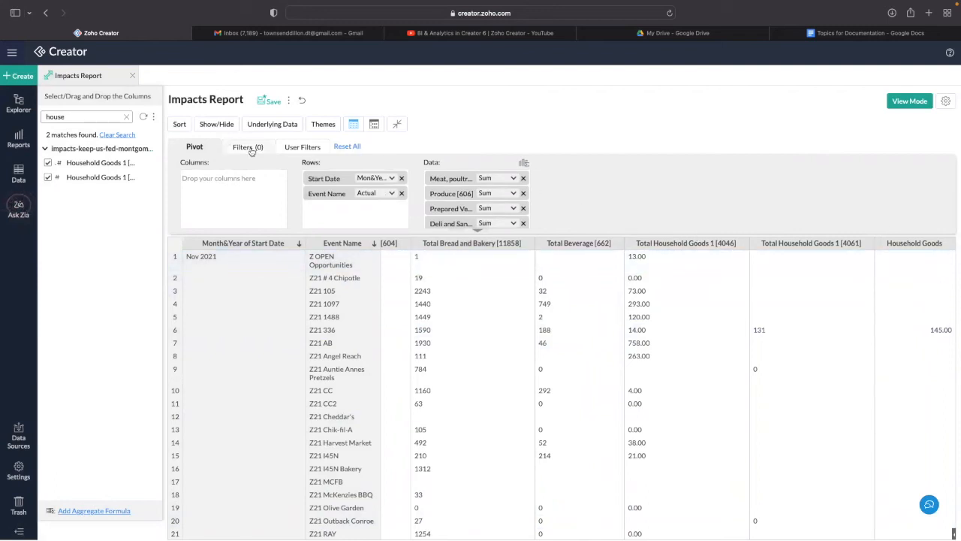
{"action": "left_click", "coordinate": [213, 125]}
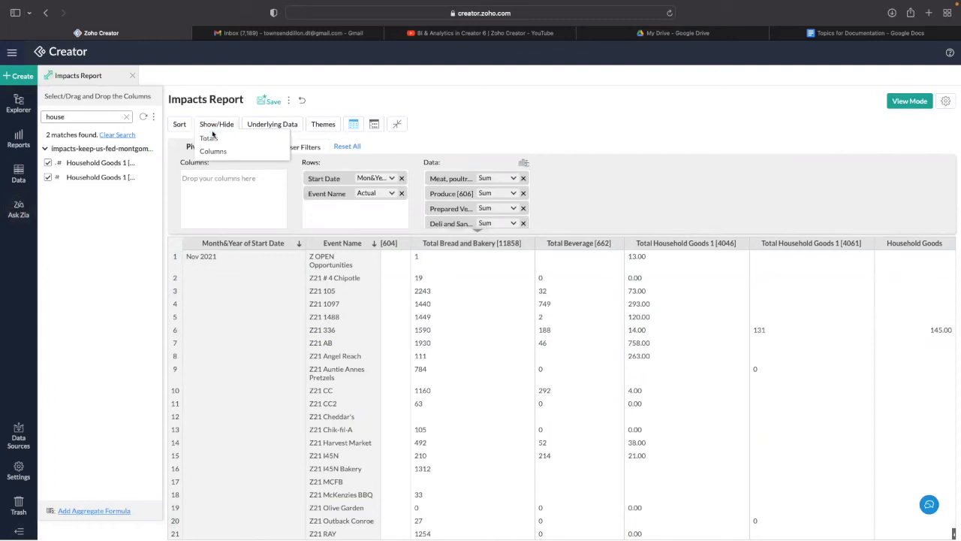
- Check Show/Hide Totals unchanged, then hide both Total Household Goods 1 columns under Show/Hide Columns
{"action": "left_click", "coordinate": [213, 139]}
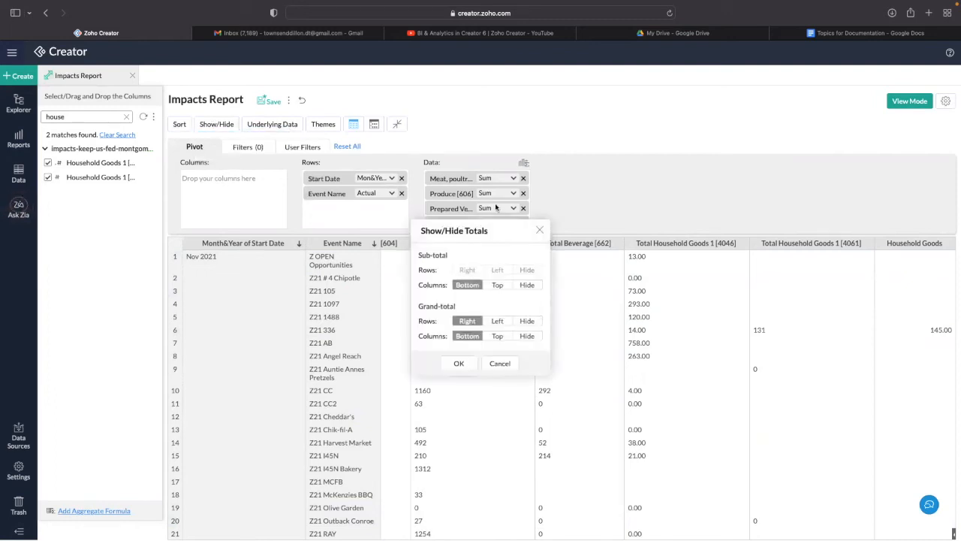
{"action": "left_click", "coordinate": [499, 362]}
{"action": "left_click", "coordinate": [225, 126]}
{"action": "left_click", "coordinate": [217, 150]}
{"action": "scroll", "coordinate": [452, 300], "scroll_direction": "down", "scroll_amount": 1}
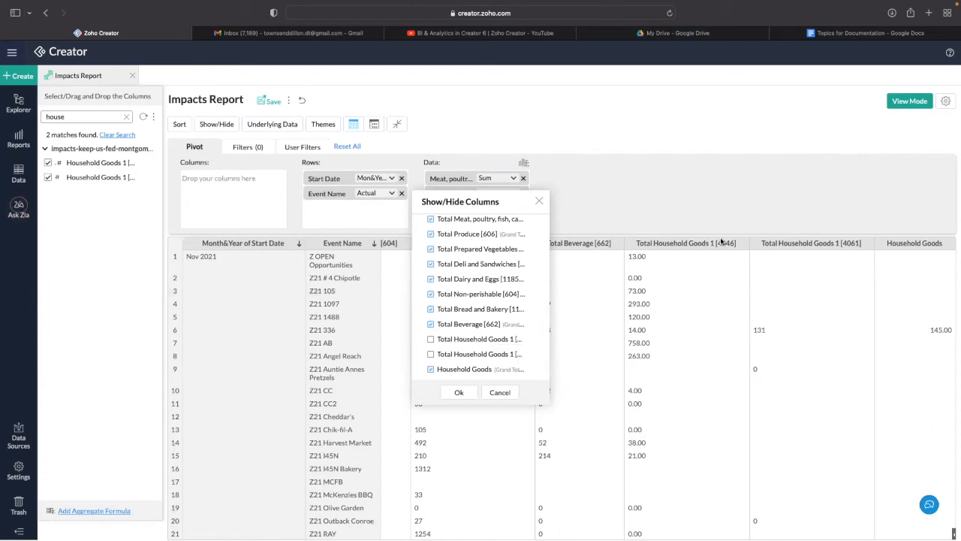
{"action": "left_click", "coordinate": [459, 395]}
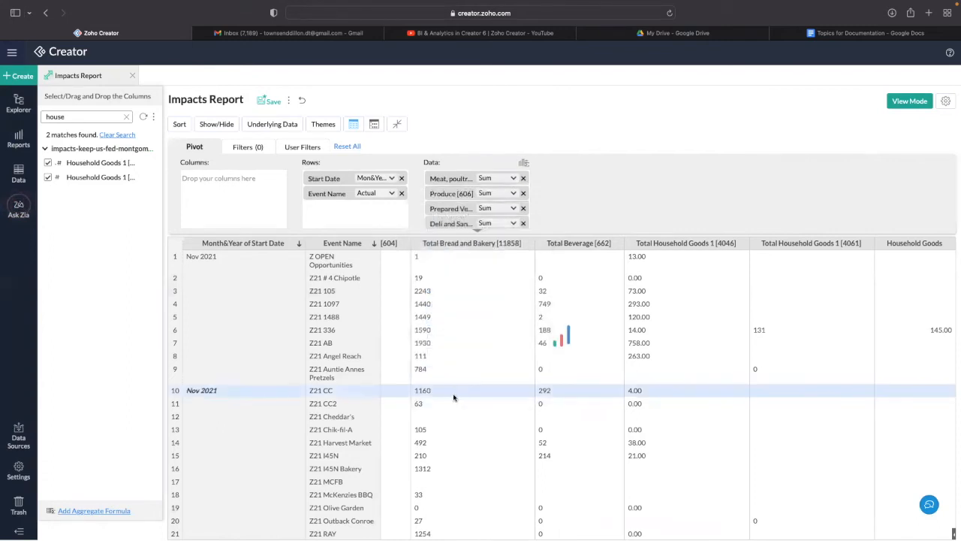
- Remove the [603] suffix from the Total Meat column header
{"action": "scroll", "coordinate": [510, 356], "scroll_direction": "right", "scroll_amount": 10}
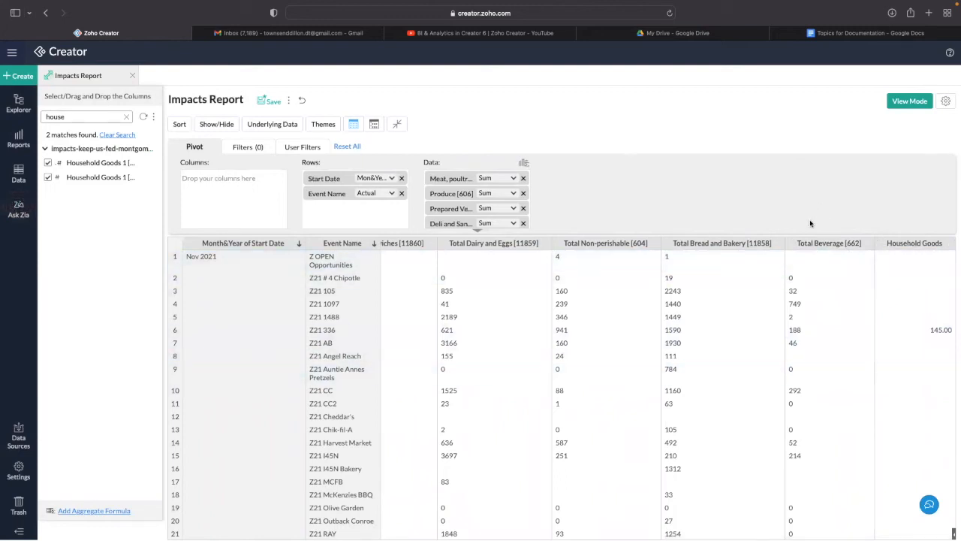
{"action": "scroll", "coordinate": [578, 262], "scroll_direction": "left", "scroll_amount": 2}
{"action": "scroll", "coordinate": [578, 261], "scroll_direction": "left", "scroll_amount": 5}
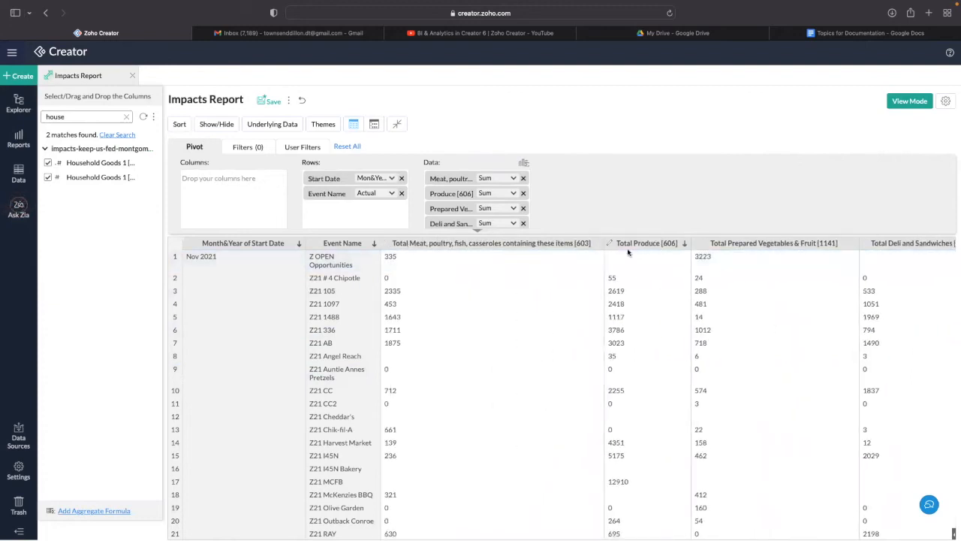
{"action": "double_click", "coordinate": [387, 244]}
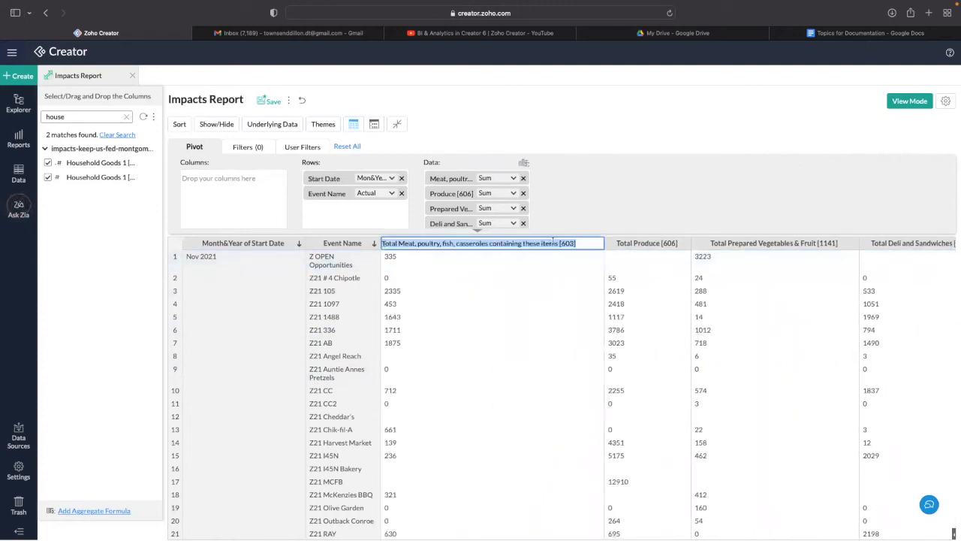
{"action": "left_click", "coordinate": [598, 244]}
{"action": "left_click_drag", "start_coordinate": [597, 244], "coordinate": [559, 244]}
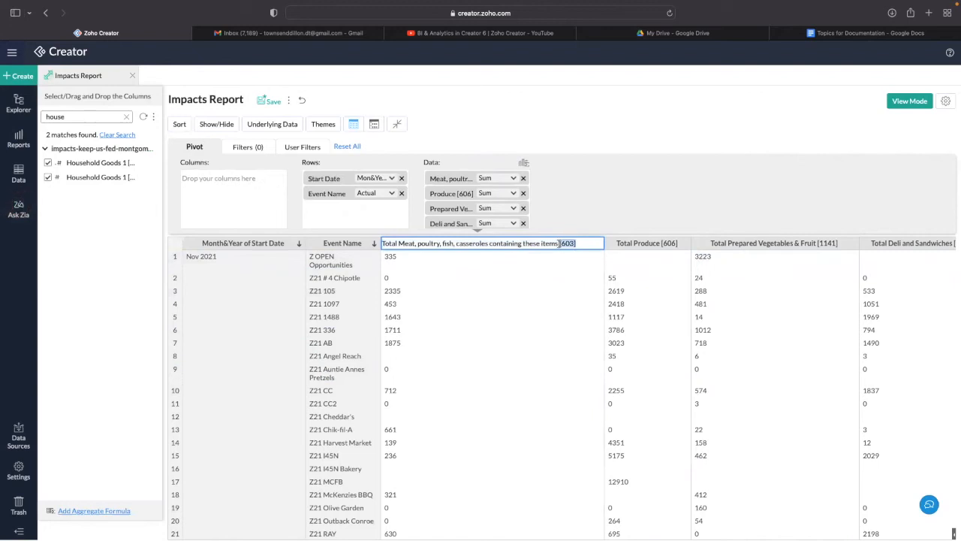
{"action": "left_click", "coordinate": [473, 259]}
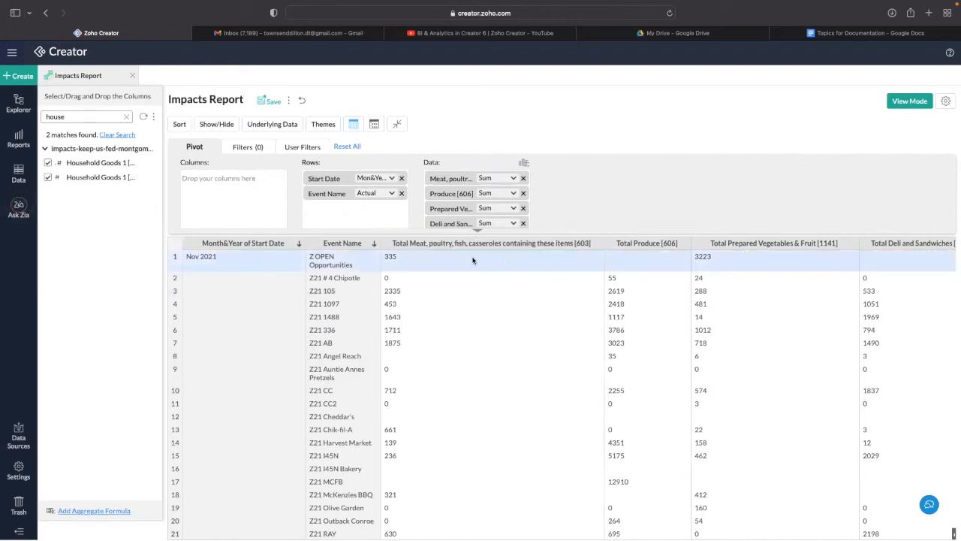
{"action": "double_click", "coordinate": [385, 245]}
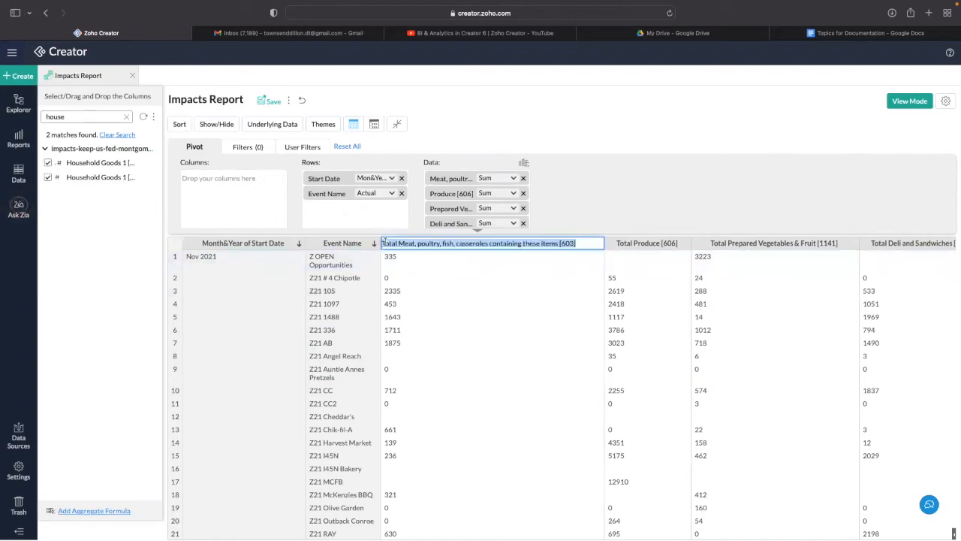
{"action": "left_click", "coordinate": [576, 244]}
{"action": "left_click_drag", "start_coordinate": [576, 244], "coordinate": [557, 244]}
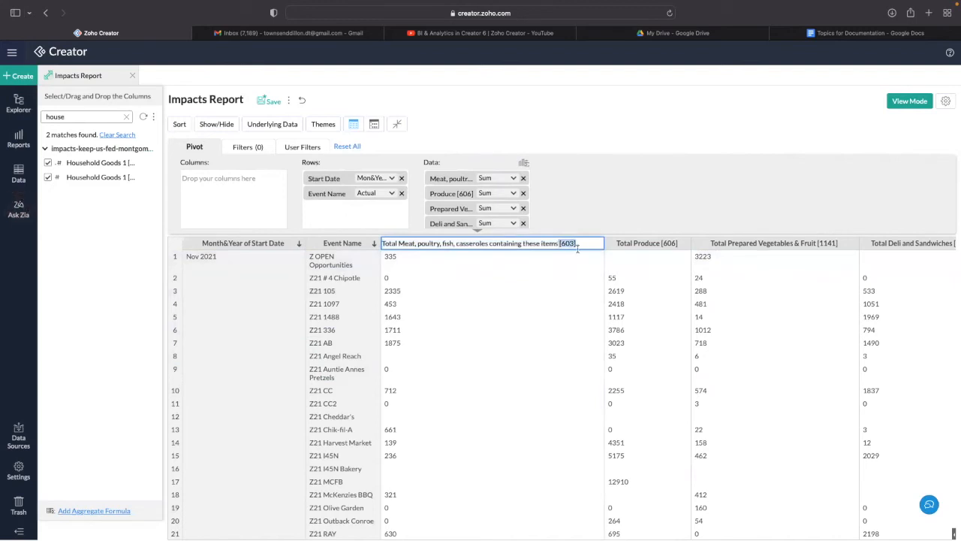
{"action": "key", "text": "BackSpace"}
{"action": "key", "text": "Return"}
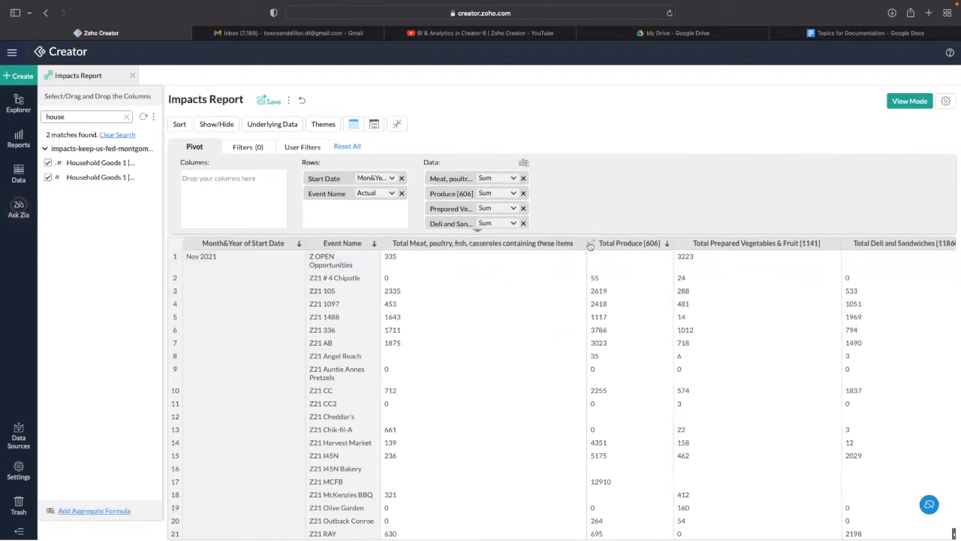
- Remove the [606] suffix from the Total Produce header, then begin editing Prepared Vegetables & Fruit
{"action": "double_click", "coordinate": [631, 244]}
{"action": "left_click", "coordinate": [651, 244]}
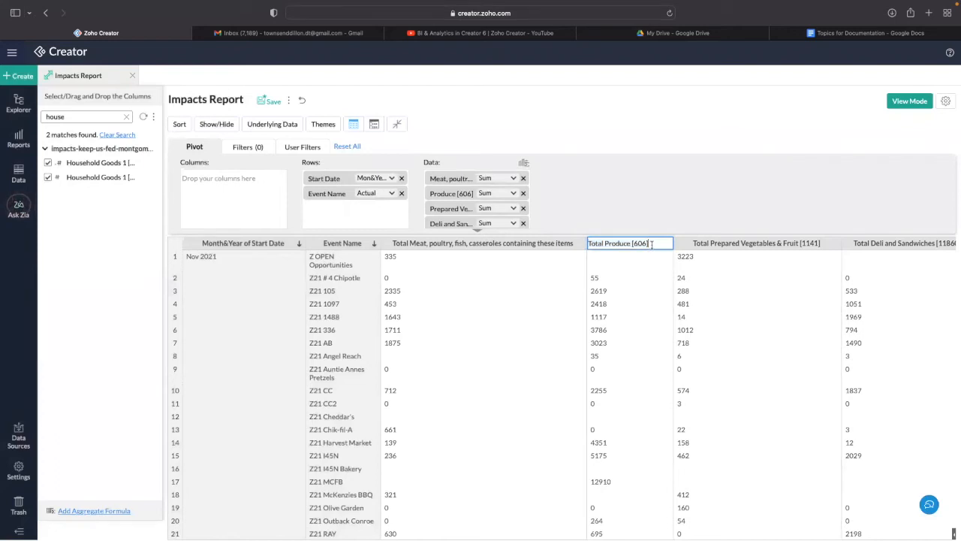
{"action": "left_click_drag", "start_coordinate": [651, 244], "coordinate": [634, 243]}
{"action": "key", "text": "BackSpace"}
{"action": "key", "text": "Return"}
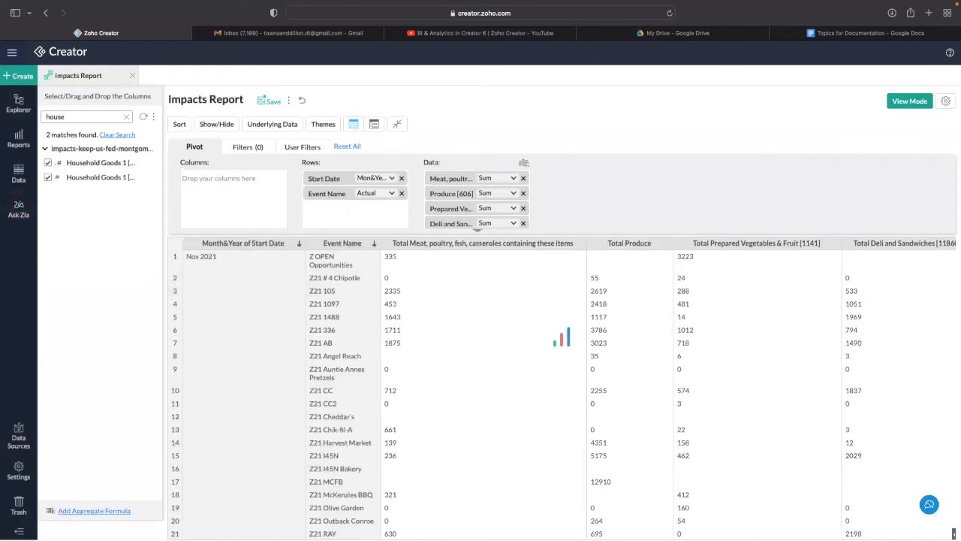
{"action": "double_click", "coordinate": [668, 244]}
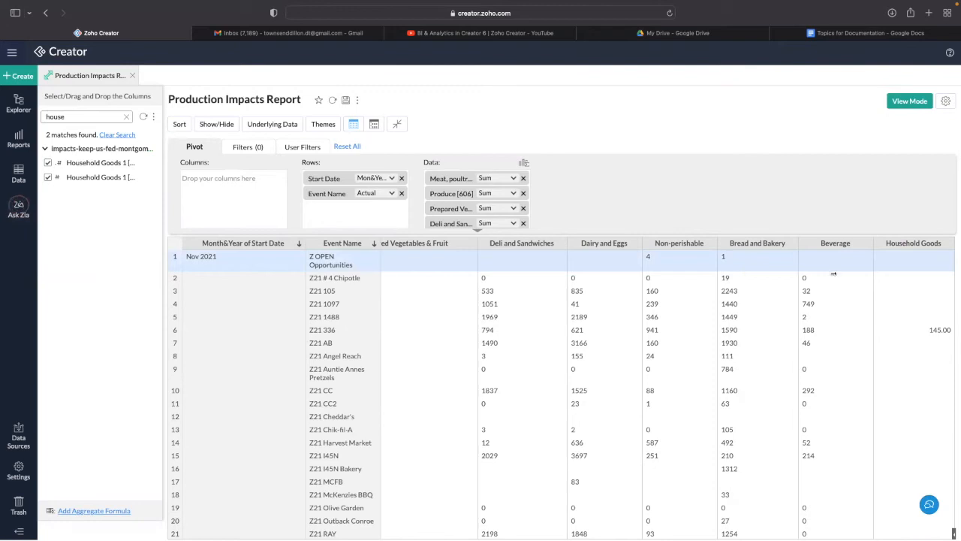
- Save a Nutritious Foods formula: Meat + Produce + Prepared Vegetables & Fruit + Deli and Sandwiches + Dairy and Eggs
{"action": "left_click", "coordinate": [524, 163]}
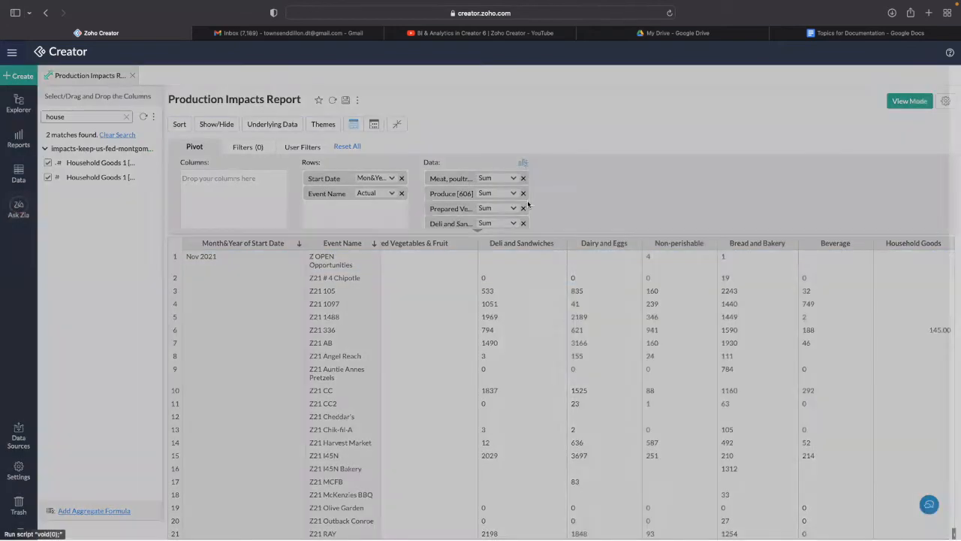
{"action": "left_click", "coordinate": [622, 148]}
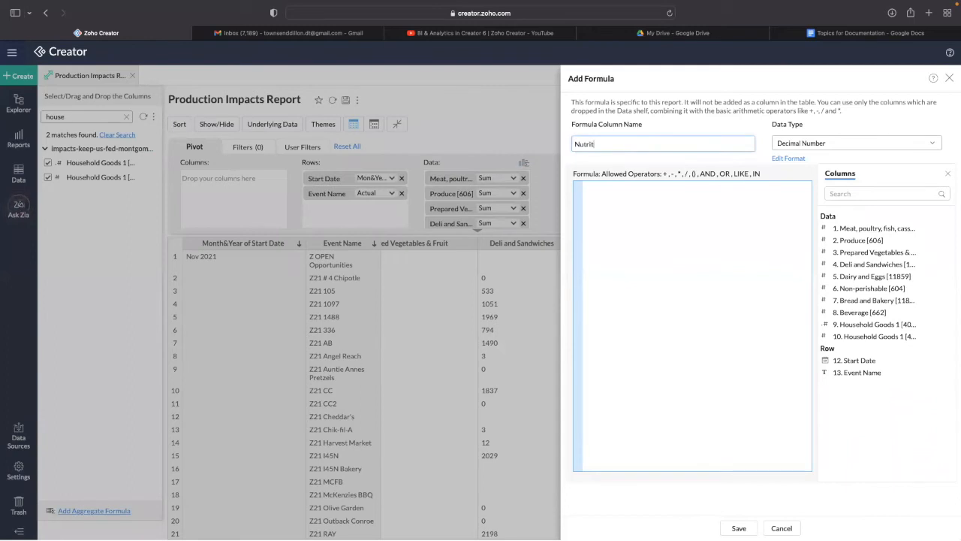
{"action": "key", "text": "BackSpace"}
{"action": "key", "text": "BackSpace"}
{"action": "key", "text": "BackSpace"}
{"action": "left_click", "coordinate": [849, 227]}
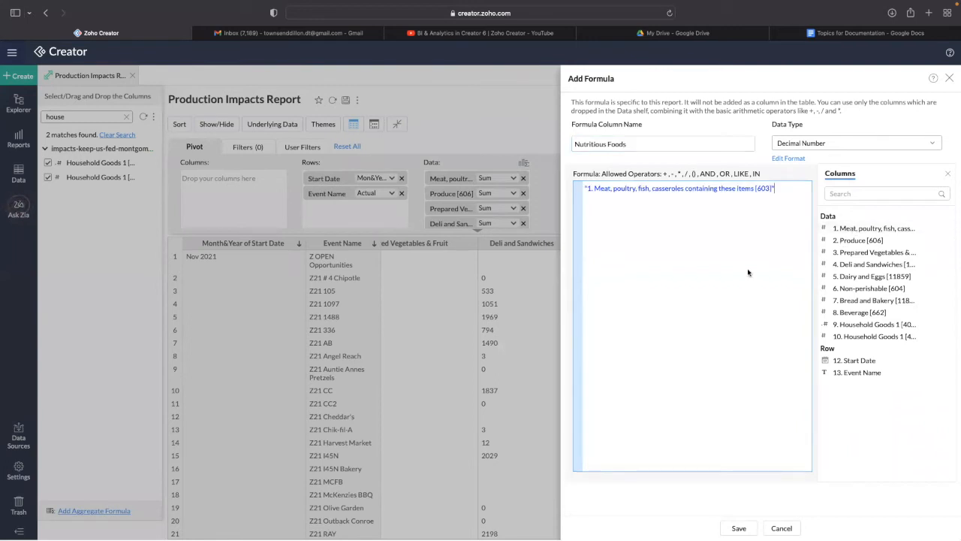
{"action": "left_click", "coordinate": [835, 242]}
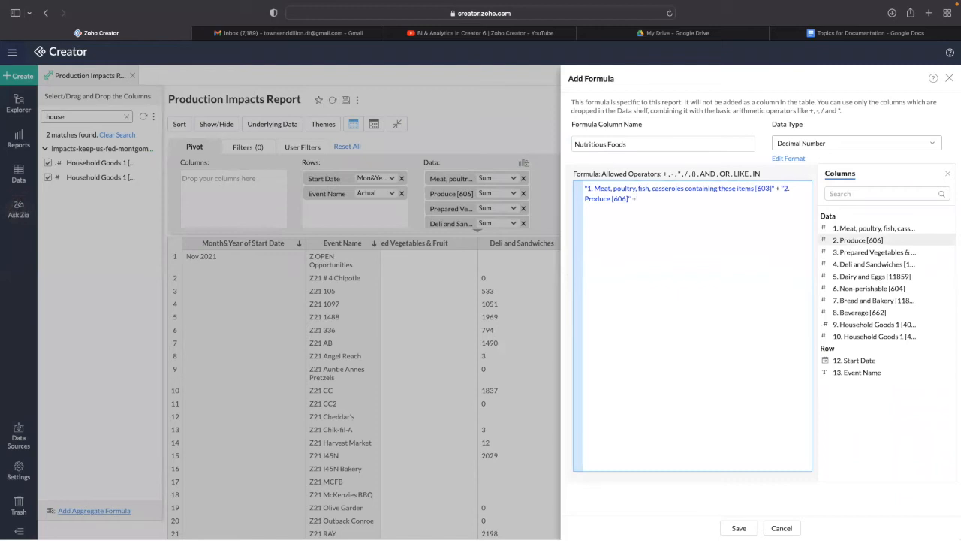
{"action": "left_click", "coordinate": [856, 254]}
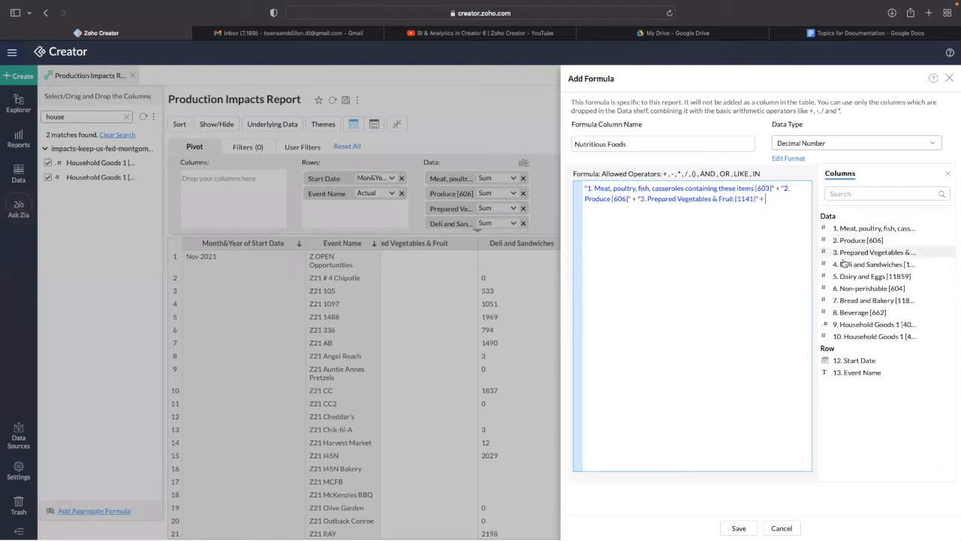
{"action": "left_click", "coordinate": [846, 265]}
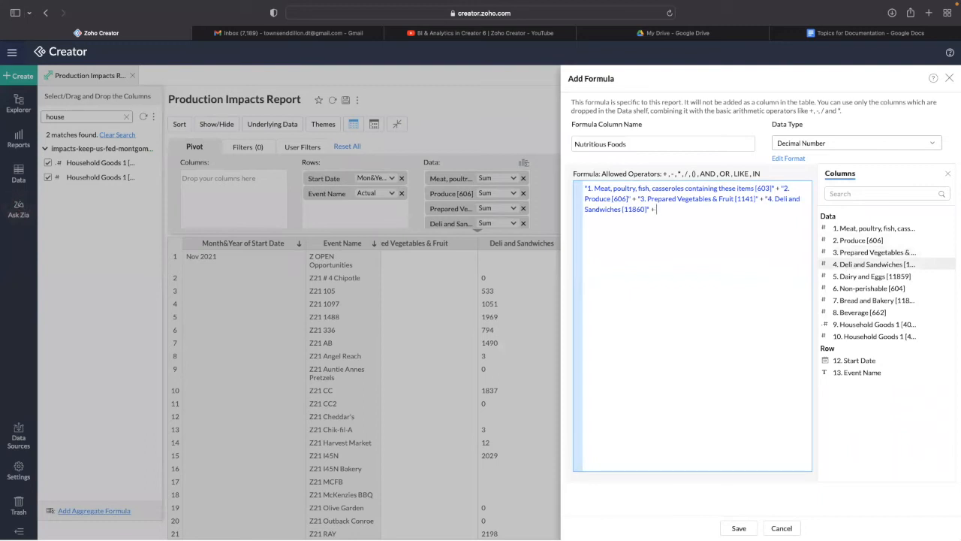
{"action": "left_click", "coordinate": [847, 277]}
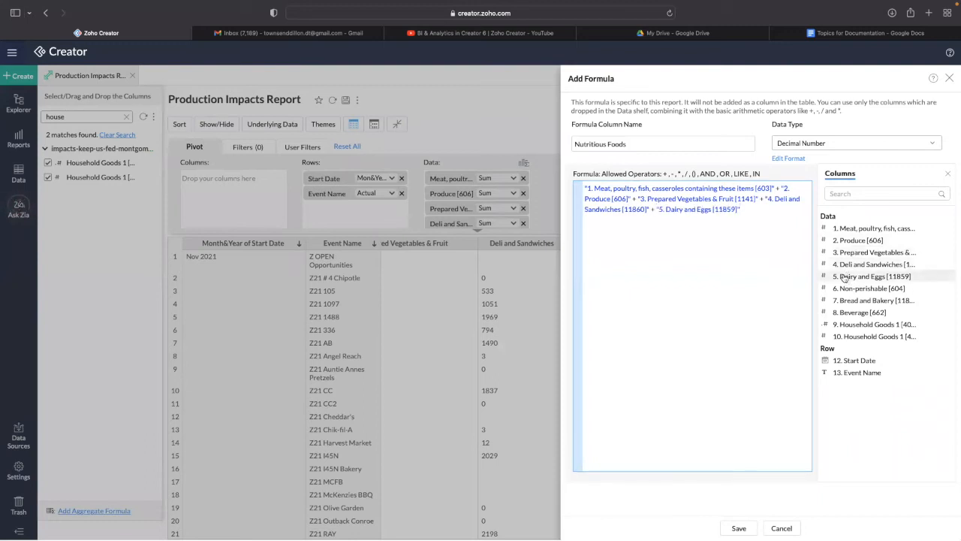
{"action": "left_click", "coordinate": [739, 528]}
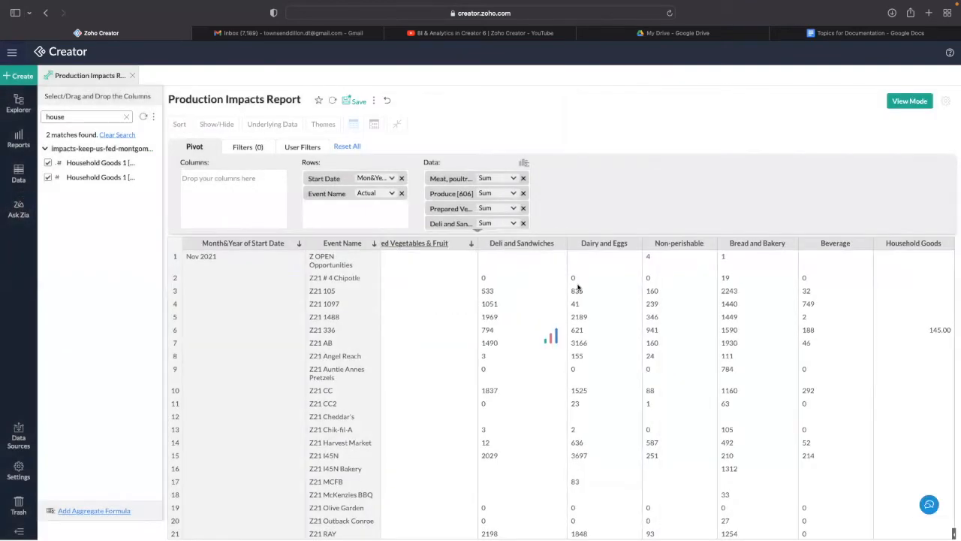
- Save a Non-Nutritious Foods formula column adding Bread and Bakery [11858] and Non-perishable [604]
{"action": "scroll", "coordinate": [891, 348], "scroll_direction": "down", "scroll_amount": 2}
{"action": "scroll", "coordinate": [891, 347], "scroll_direction": "down", "scroll_amount": 3}
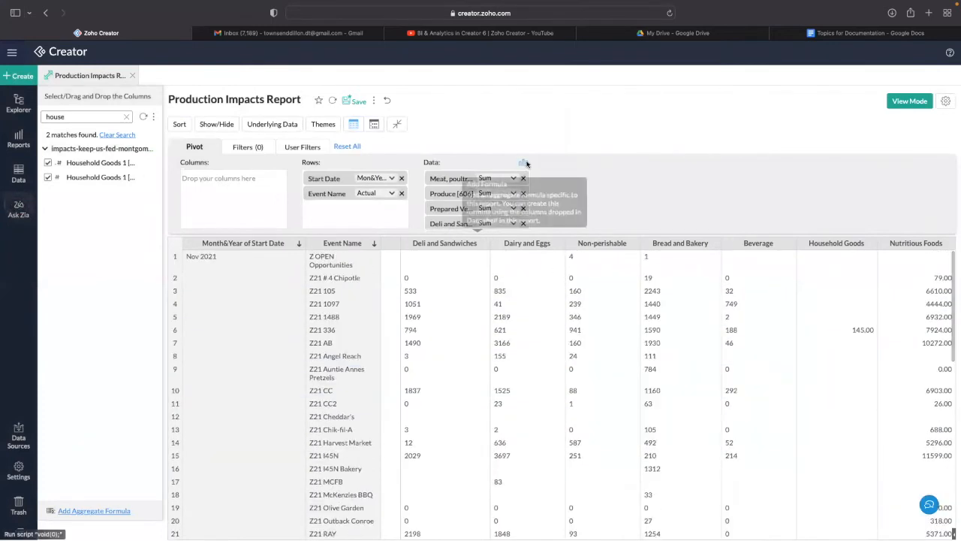
{"action": "left_click", "coordinate": [528, 163]}
{"action": "left_click", "coordinate": [616, 144]}
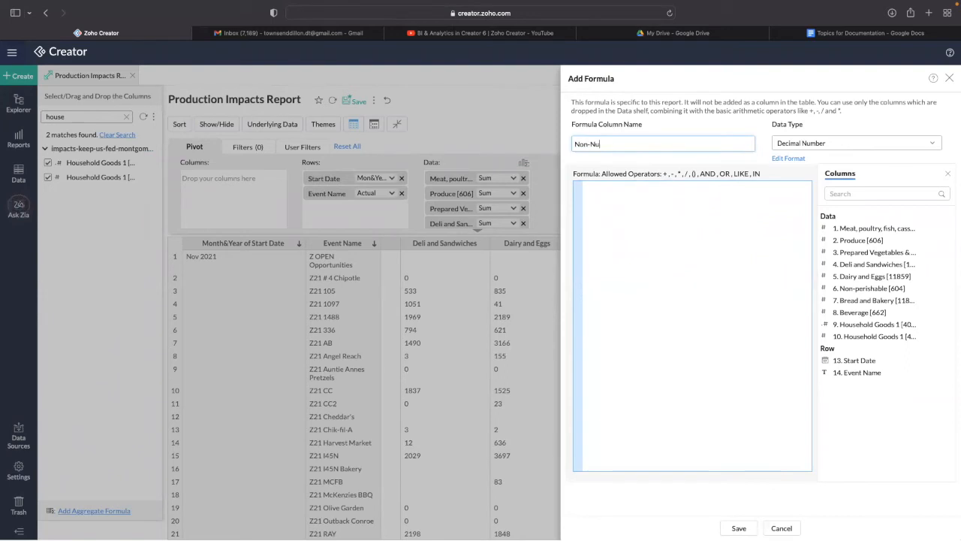
{"action": "key", "text": "BackSpace"}
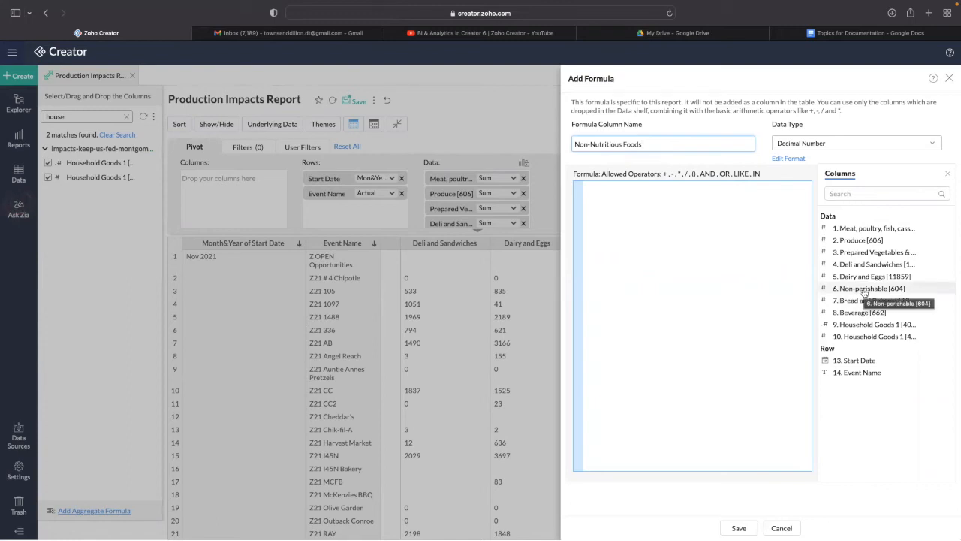
{"action": "left_click", "coordinate": [863, 301]}
{"action": "type", "text": "+"}
{"action": "left_click", "coordinate": [835, 289]}
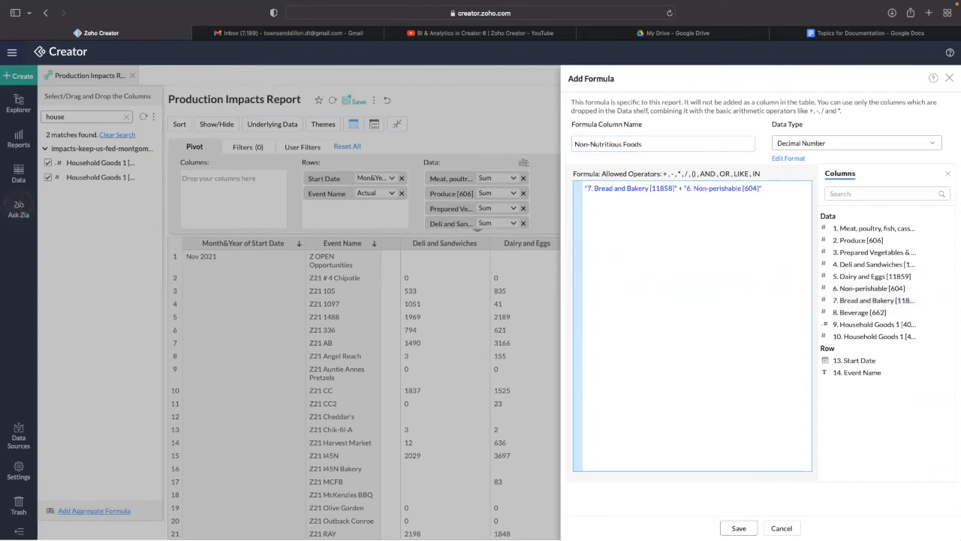
{"action": "left_click", "coordinate": [738, 528]}
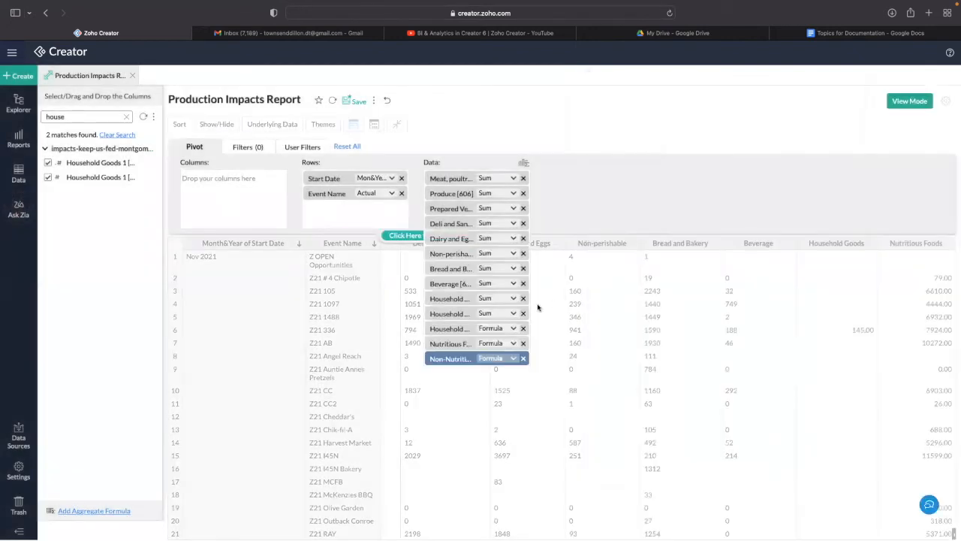
- Start a Total Food formula adding Meat, poultry, fish, Produce and Prepared Vegetables & Fruit
{"action": "left_click", "coordinate": [524, 164]}
{"action": "left_click", "coordinate": [583, 145]}
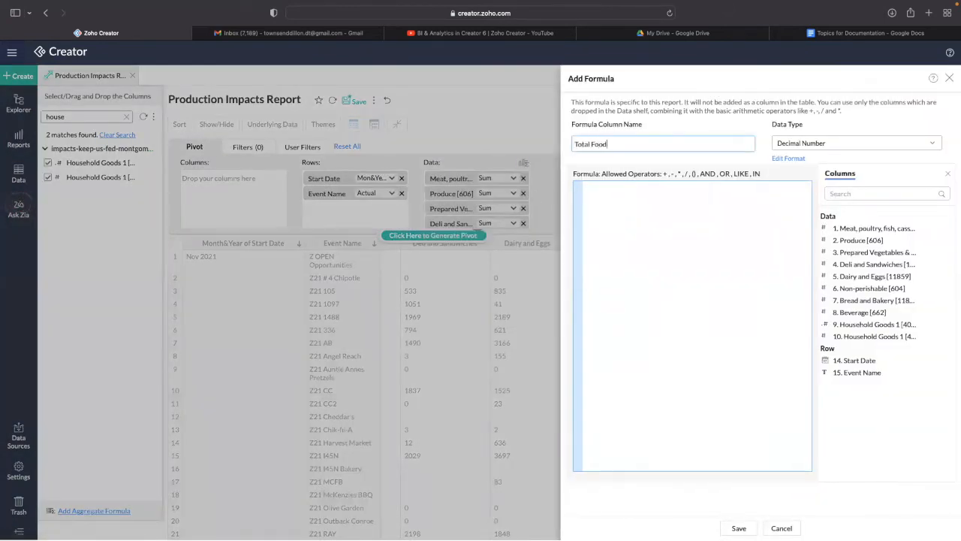
{"action": "left_click", "coordinate": [871, 228]}
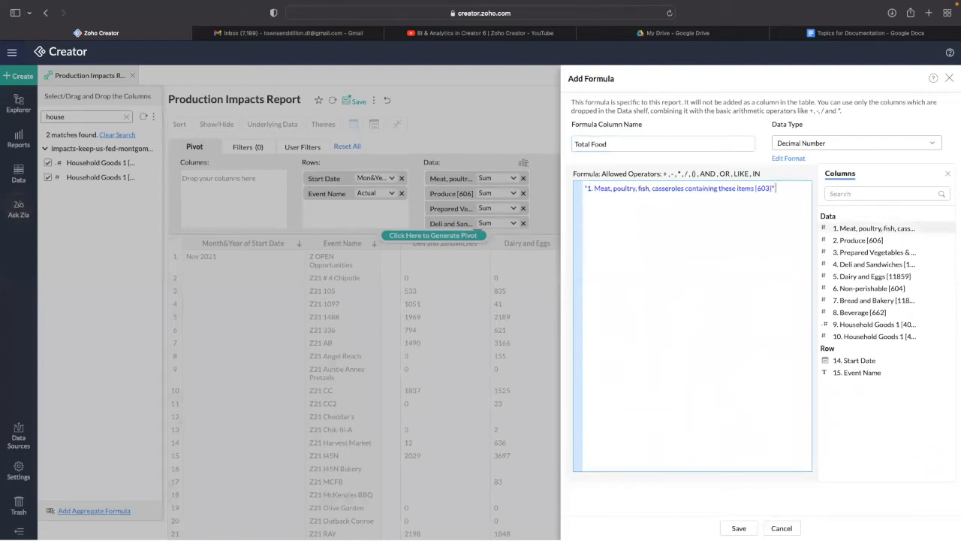
{"action": "type", "text": "+"}
{"action": "left_click", "coordinate": [880, 241]}
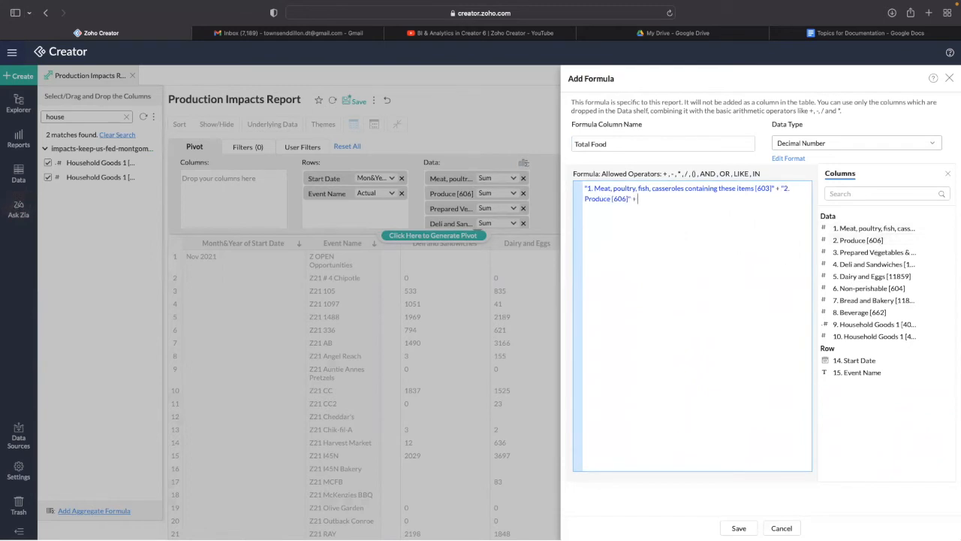
{"action": "left_click", "coordinate": [843, 253]}
{"action": "type", "text": "+"}
- Finish Total Food with Deli and Sandwiches, Dairy and Eggs, Non-perishable and Bread and Bakery, and save
{"action": "left_click", "coordinate": [886, 264]}
{"action": "type", "text": "+"}
{"action": "left_click", "coordinate": [886, 277]}
{"action": "type", "text": "+"}
{"action": "left_click", "coordinate": [875, 288]}
{"action": "type", "text": "+"}
{"action": "left_click", "coordinate": [879, 301]}
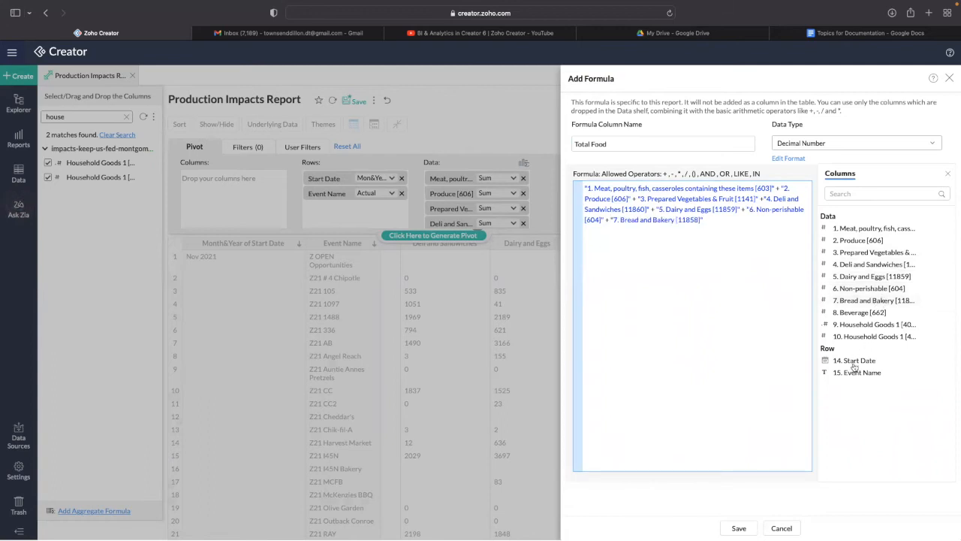
{"action": "left_click", "coordinate": [738, 527]}
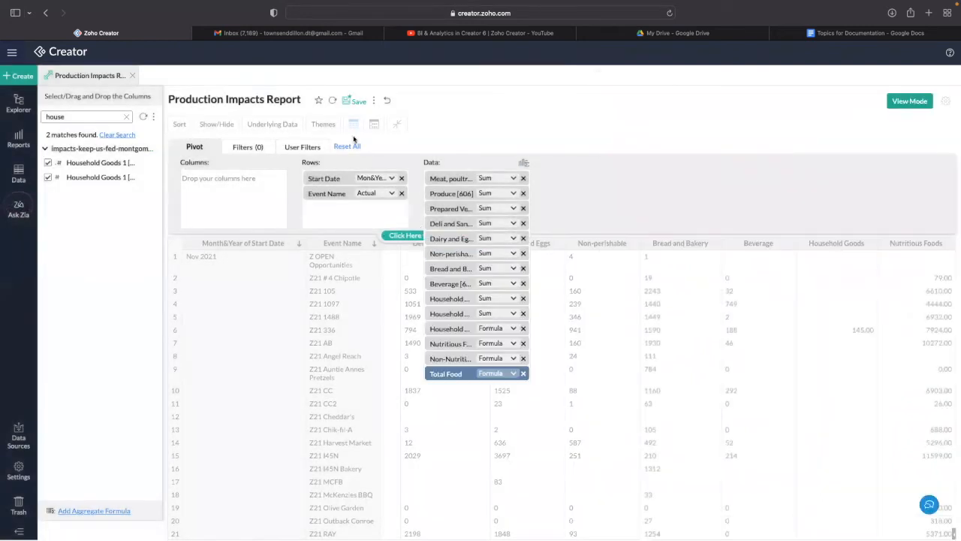
- Start a Total formula adding the seven food columns, Meat through Bread and Bakery
{"action": "left_click", "coordinate": [522, 162]}
{"action": "left_click", "coordinate": [652, 142]}
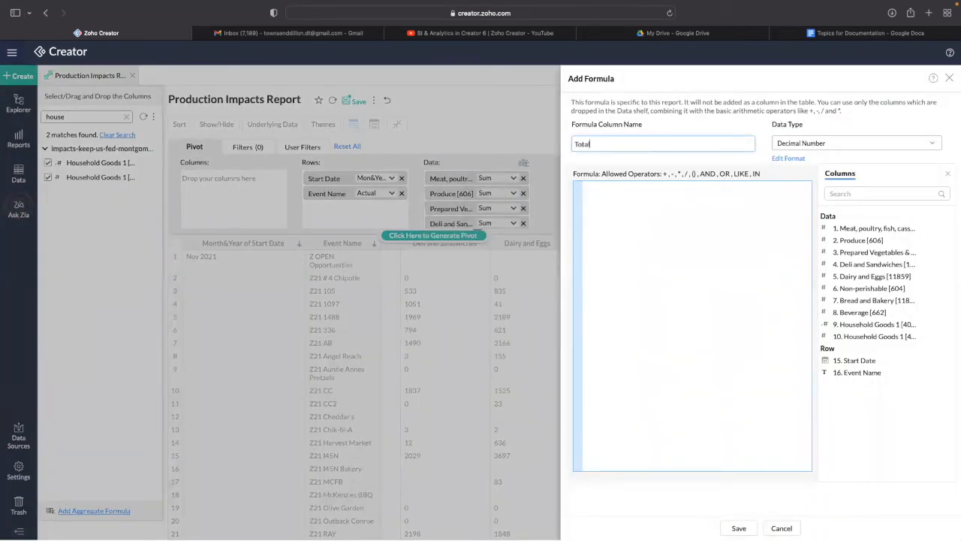
{"action": "left_click", "coordinate": [865, 227]}
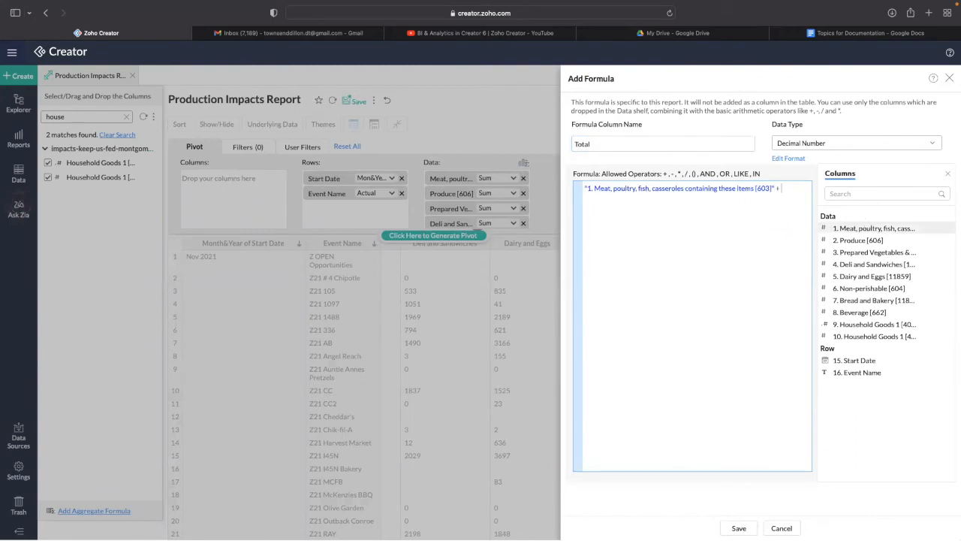
{"action": "left_click", "coordinate": [861, 240]}
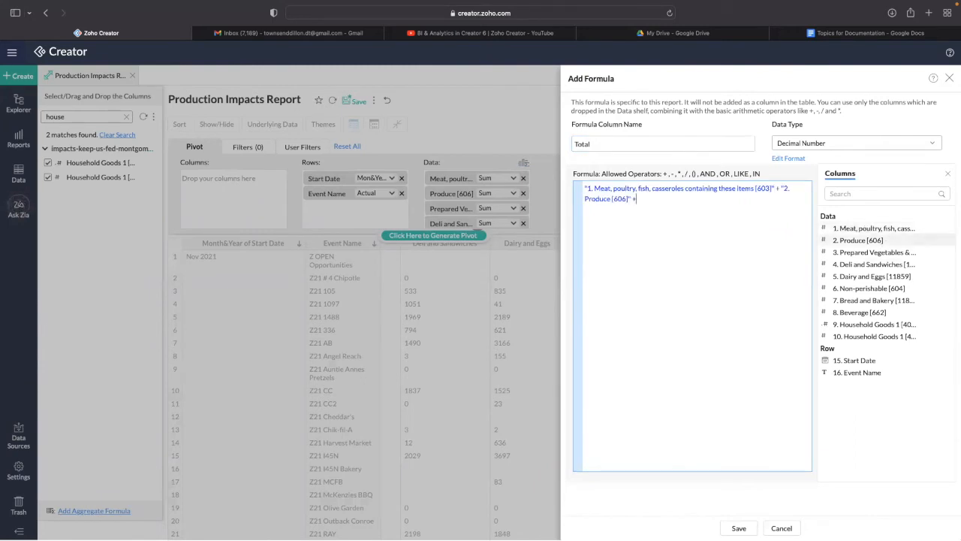
{"action": "left_click", "coordinate": [871, 252]}
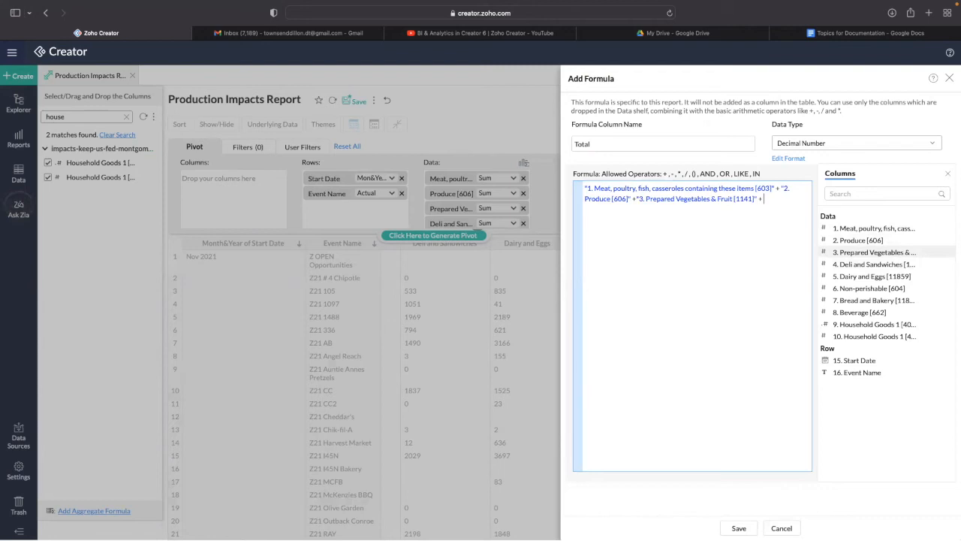
{"action": "left_click", "coordinate": [871, 264]}
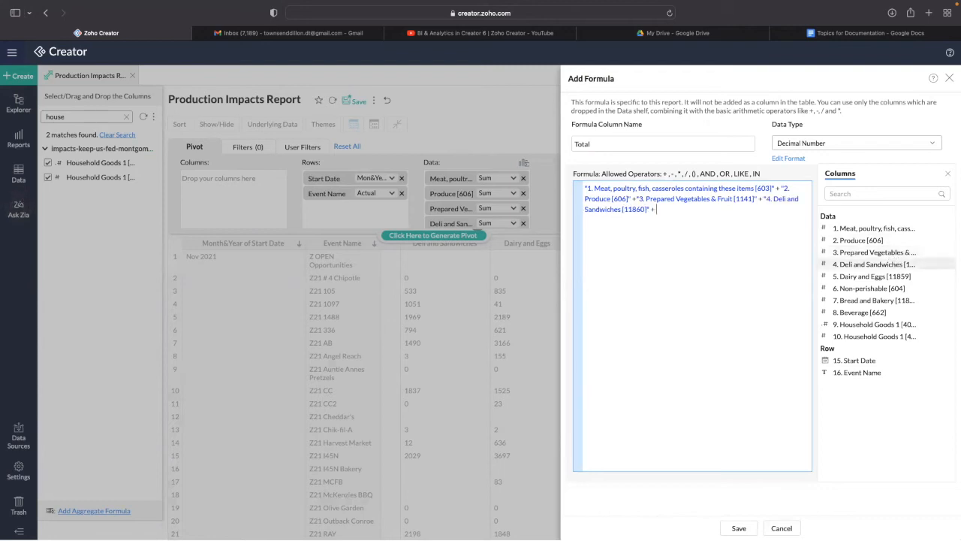
{"action": "left_click", "coordinate": [904, 277]}
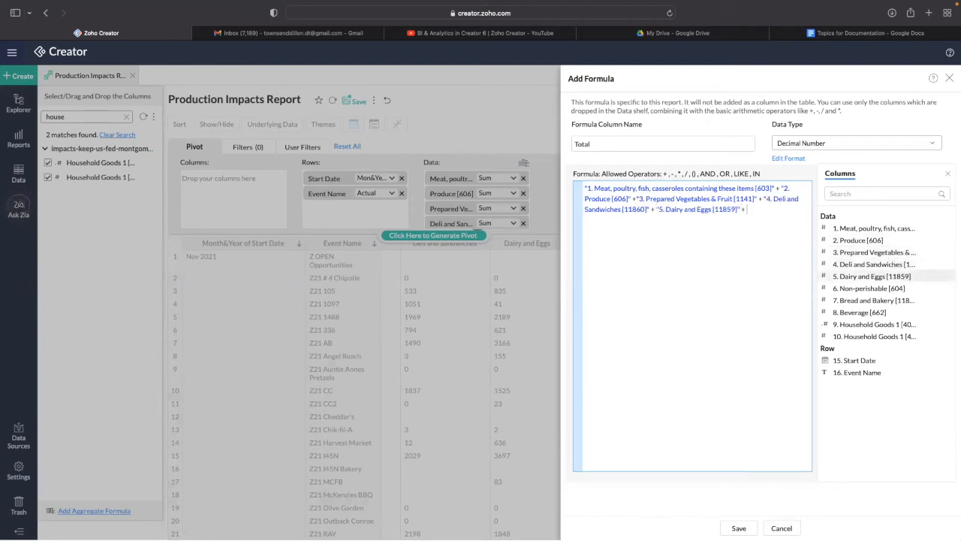
{"action": "left_click", "coordinate": [875, 289]}
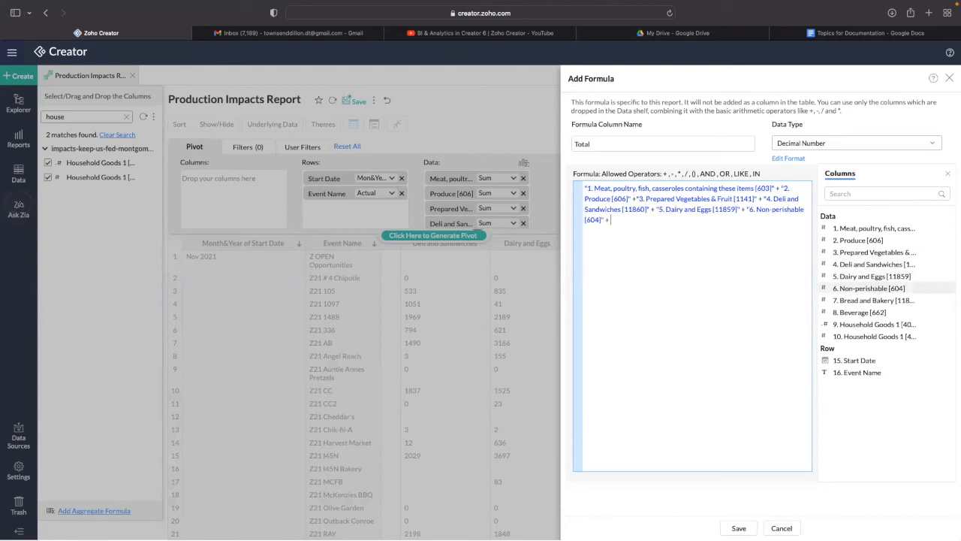
{"action": "left_click", "coordinate": [873, 301]}
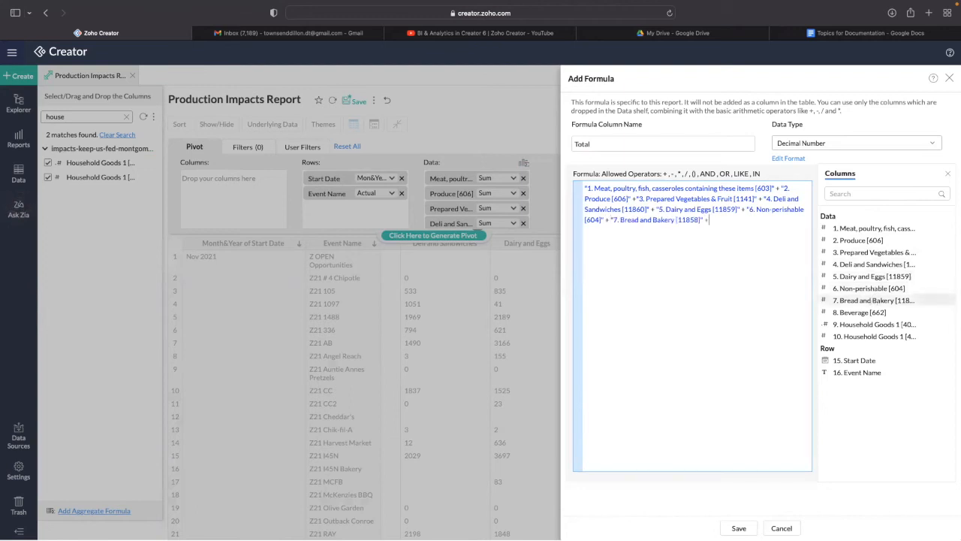
- Add Beverage and both Household Goods columns to Total, save it, and regenerate the pivot
{"action": "left_click", "coordinate": [871, 312]}
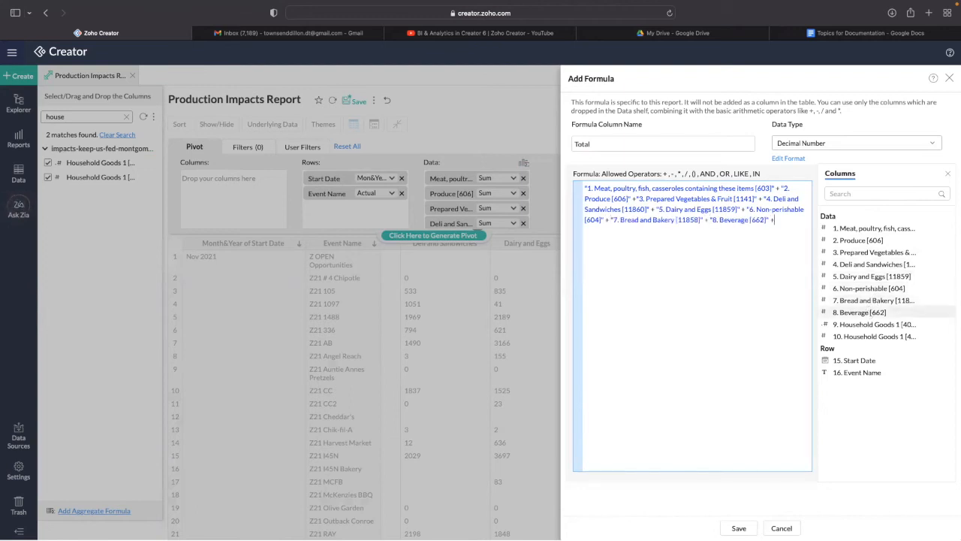
{"action": "left_click", "coordinate": [871, 323]}
{"action": "left_click", "coordinate": [871, 335]}
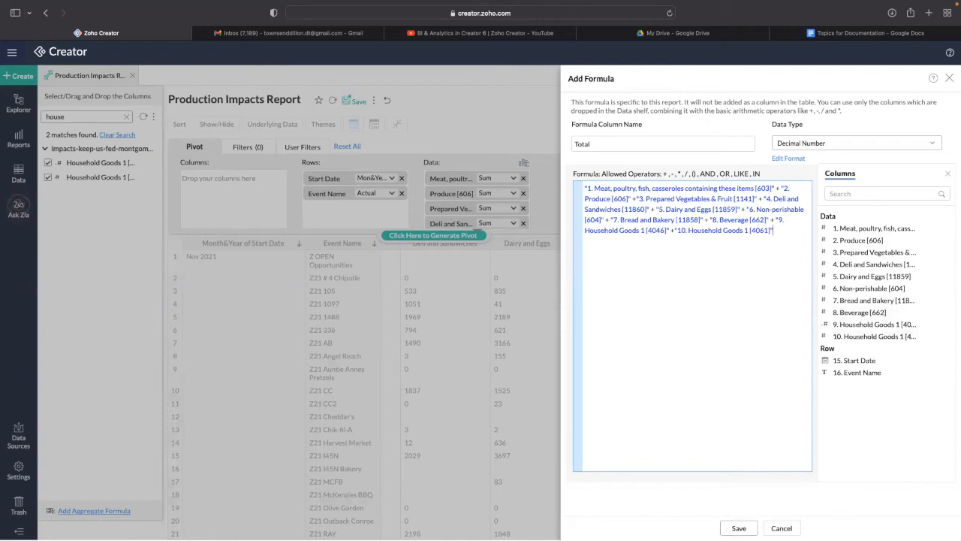
{"action": "left_click", "coordinate": [739, 527]}
{"action": "left_click", "coordinate": [409, 236]}
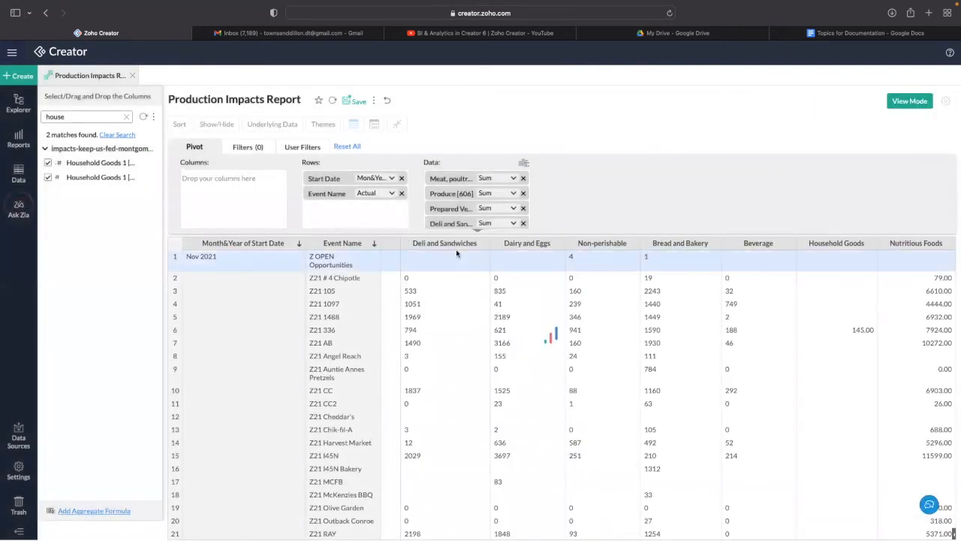
- Scroll through the Production Impacts Report table, keeping the Start Date filter at Last 6 Months
{"action": "scroll", "coordinate": [548, 266], "scroll_direction": "down", "scroll_amount": 15}
{"action": "scroll", "coordinate": [570, 261], "scroll_direction": "right", "scroll_amount": 5}
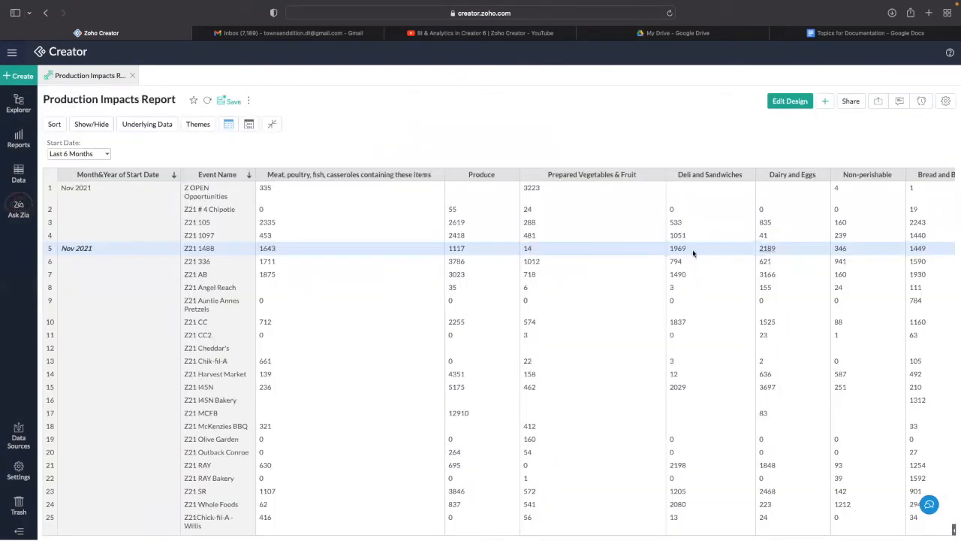
{"action": "scroll", "coordinate": [489, 191], "scroll_direction": "right", "scroll_amount": 4}
{"action": "scroll", "coordinate": [486, 189], "scroll_direction": "right", "scroll_amount": 3}
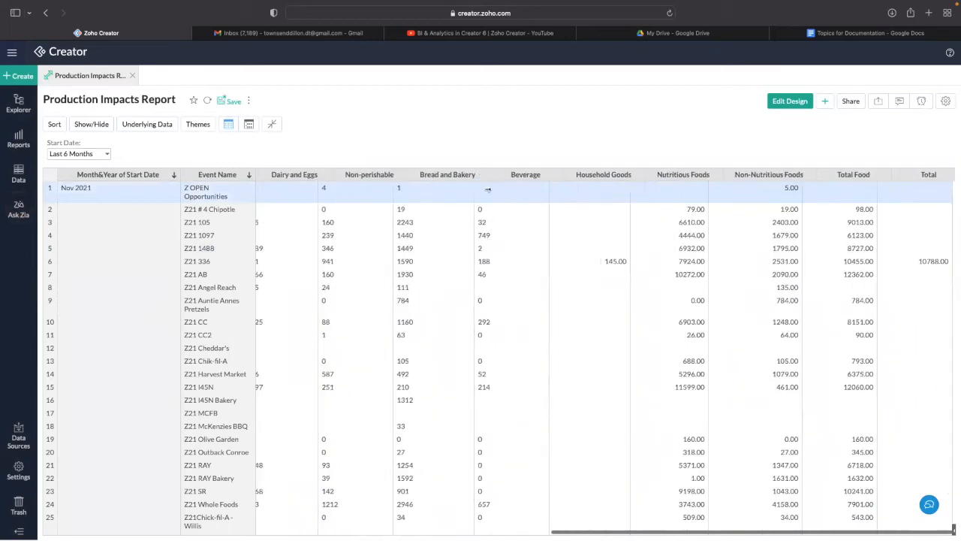
{"action": "scroll", "coordinate": [466, 217], "scroll_direction": "left", "scroll_amount": 6}
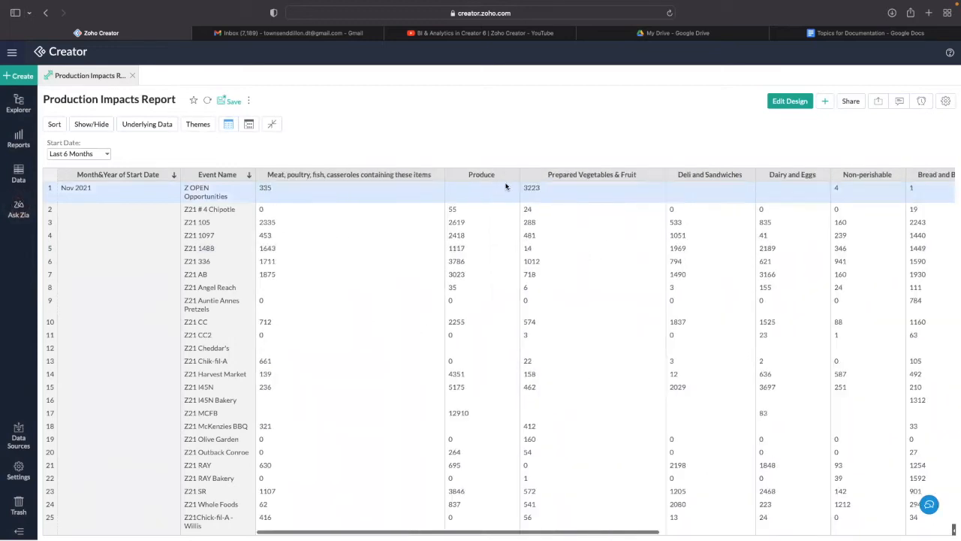
{"action": "left_click", "coordinate": [85, 155]}
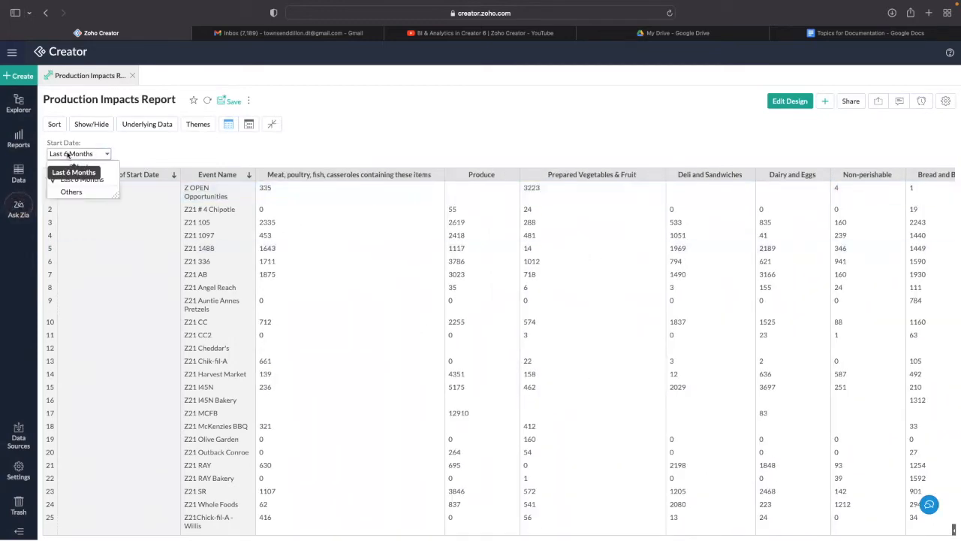
{"action": "left_click", "coordinate": [93, 154]}
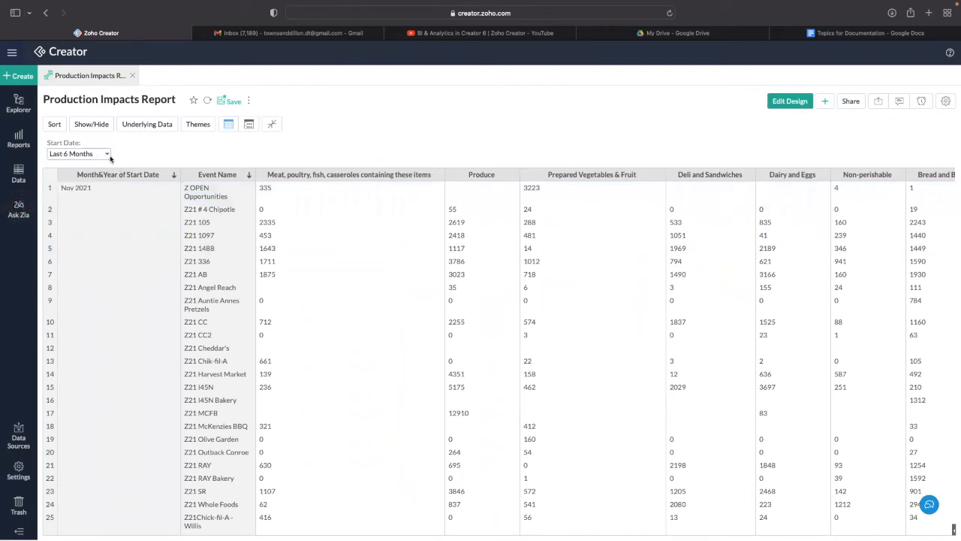
{"action": "scroll", "coordinate": [301, 228], "scroll_direction": "down", "scroll_amount": 3}
{"action": "scroll", "coordinate": [301, 229], "scroll_direction": "down", "scroll_amount": 20}
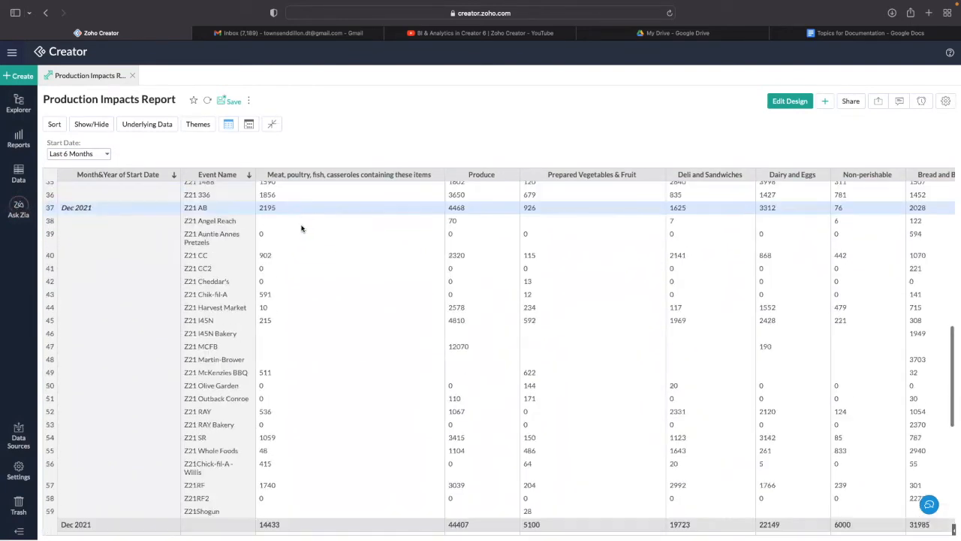
{"action": "scroll", "coordinate": [328, 225], "scroll_direction": "right", "scroll_amount": 5}
{"action": "scroll", "coordinate": [329, 226], "scroll_direction": "right", "scroll_amount": 3}
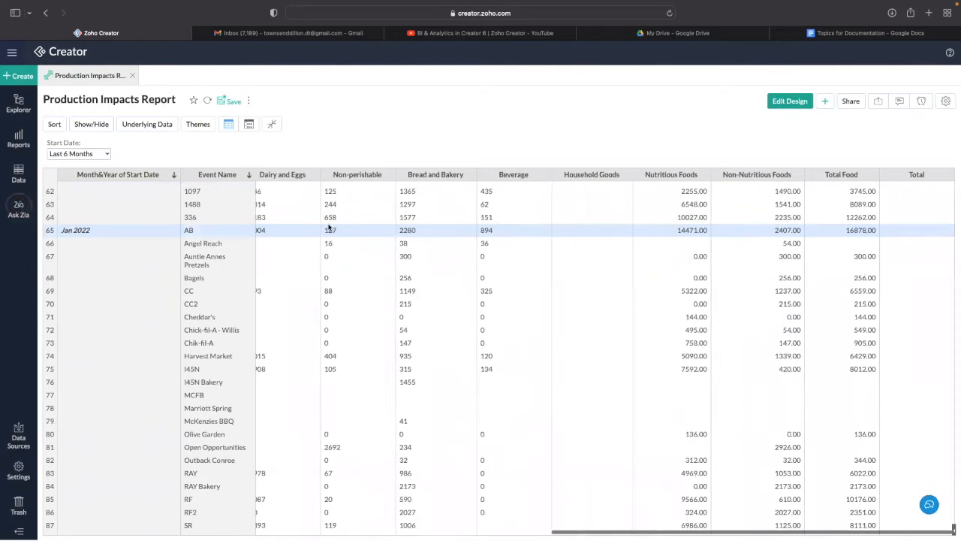
{"action": "scroll", "coordinate": [330, 230], "scroll_direction": "left", "scroll_amount": 6}
{"action": "scroll", "coordinate": [331, 231], "scroll_direction": "down", "scroll_amount": 2}
{"action": "scroll", "coordinate": [332, 231], "scroll_direction": "up", "scroll_amount": 20}
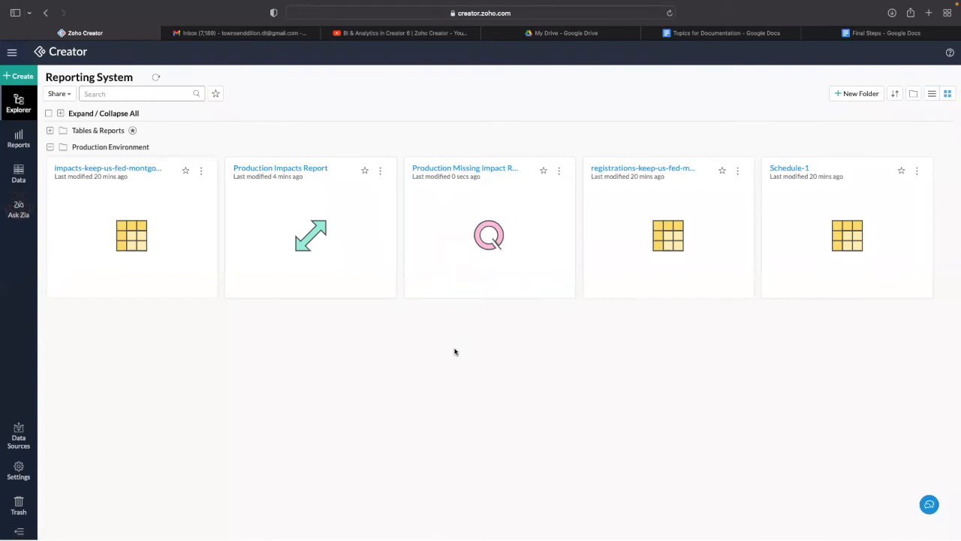
- Open the Production Missing Impact Report from Explorer and switch it to Edit Design
{"action": "left_click", "coordinate": [20, 141]}
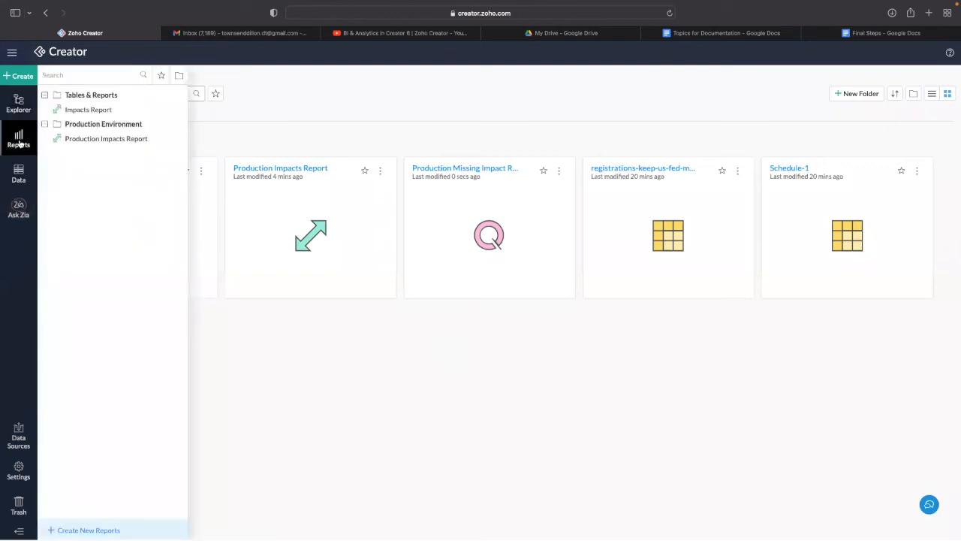
{"action": "left_click", "coordinate": [17, 179]}
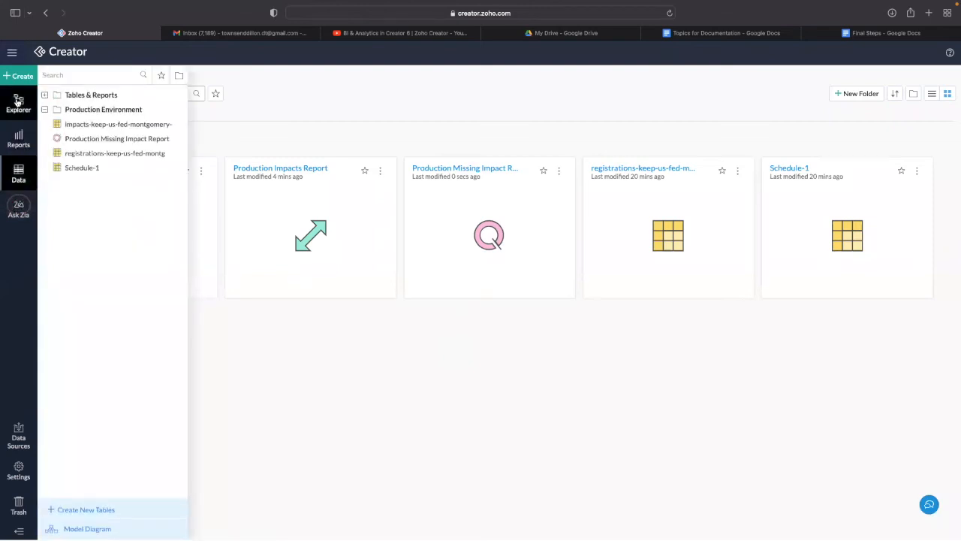
{"action": "left_click", "coordinate": [19, 75]}
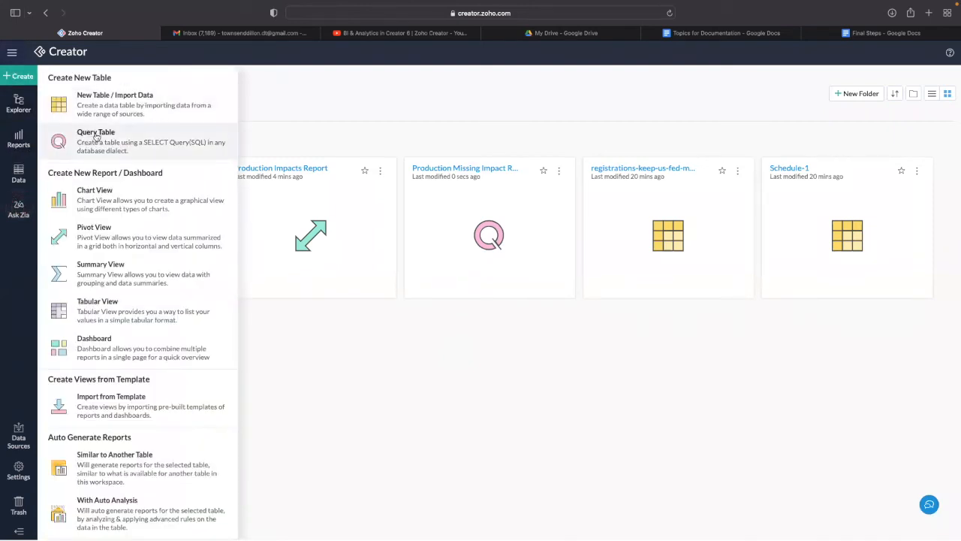
{"action": "left_click", "coordinate": [249, 387]}
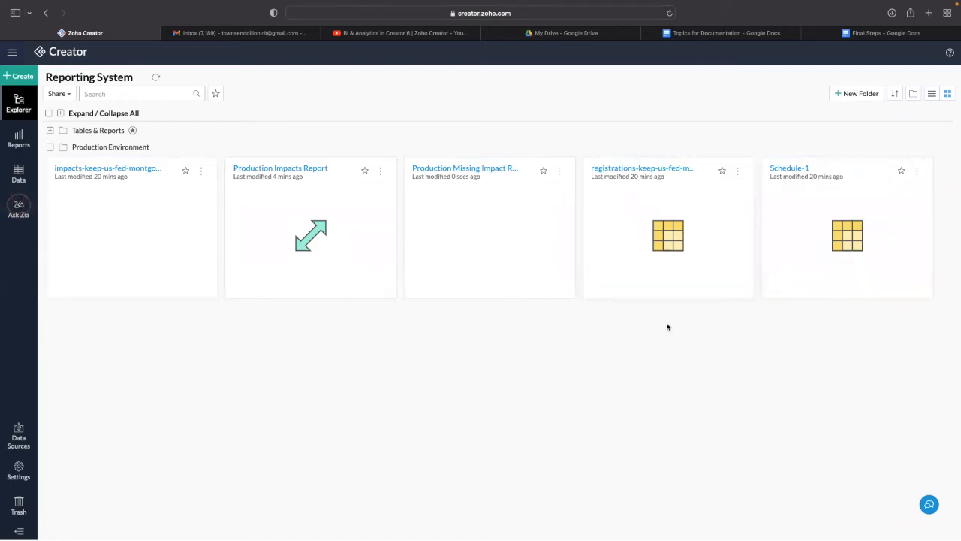
{"action": "left_click", "coordinate": [453, 212]}
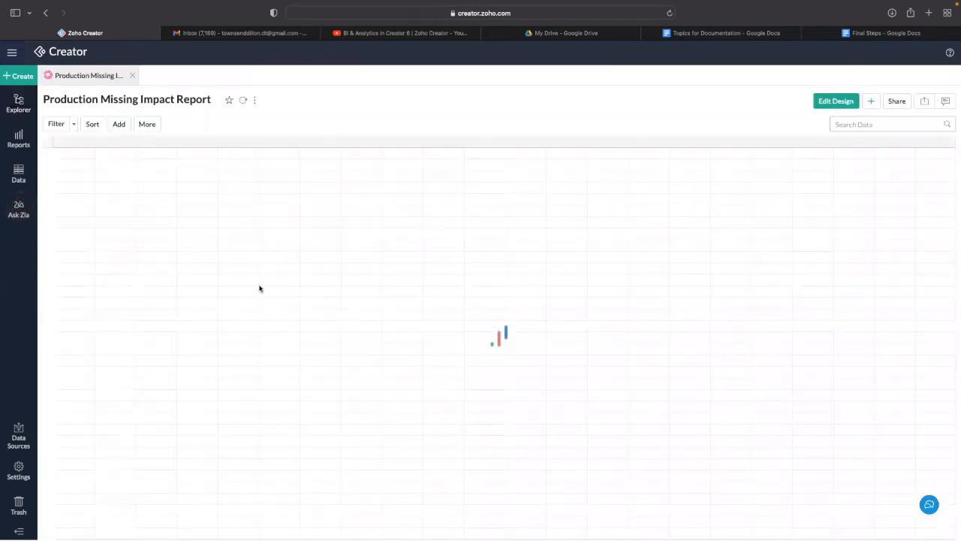
{"action": "left_click", "coordinate": [834, 103]}
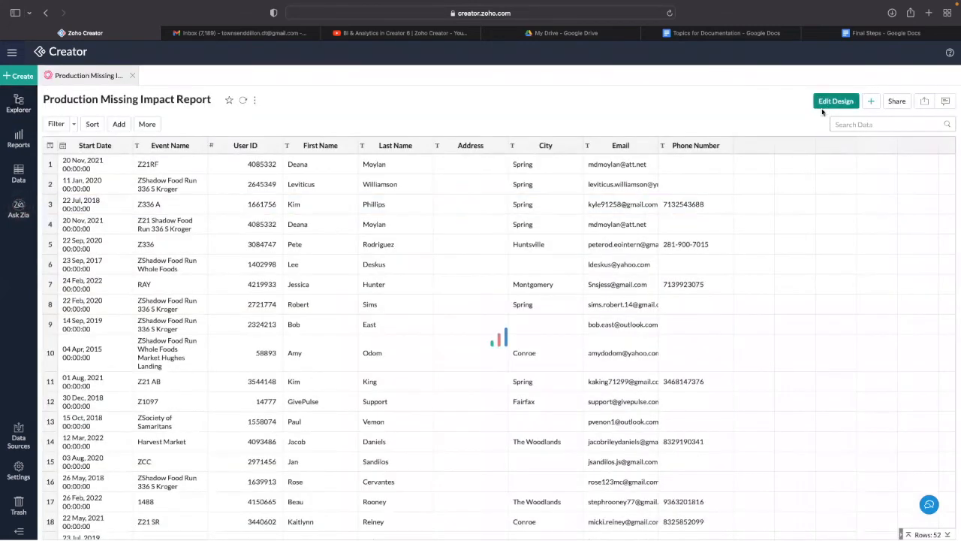
- Enlarge the SQL editor to read the query, then return to the 52-record view
{"action": "left_click_drag", "start_coordinate": [191, 192], "coordinate": [184, 350]}
{"action": "scroll", "coordinate": [184, 328], "scroll_direction": "down", "scroll_amount": 5}
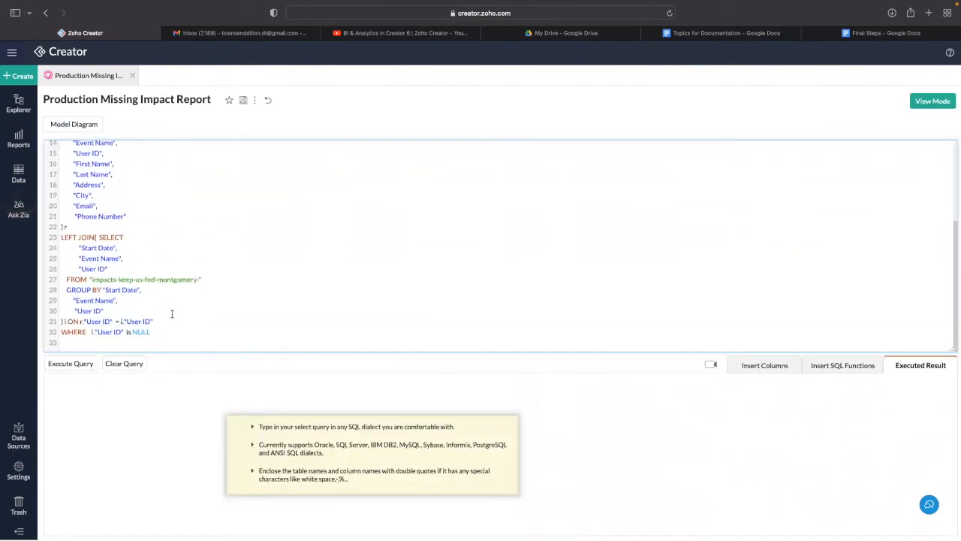
{"action": "scroll", "coordinate": [172, 314], "scroll_direction": "up", "scroll_amount": 2}
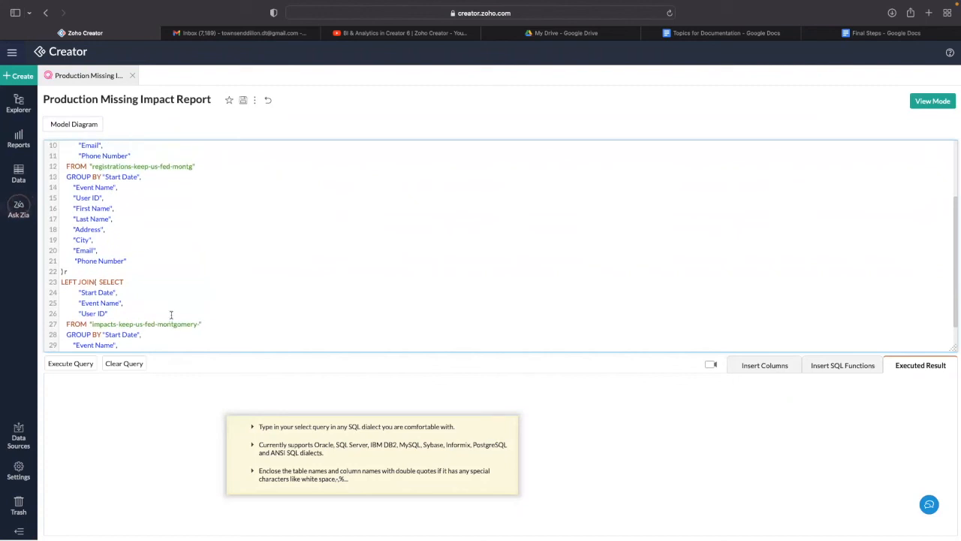
{"action": "scroll", "coordinate": [108, 256], "scroll_direction": "up", "scroll_amount": 1}
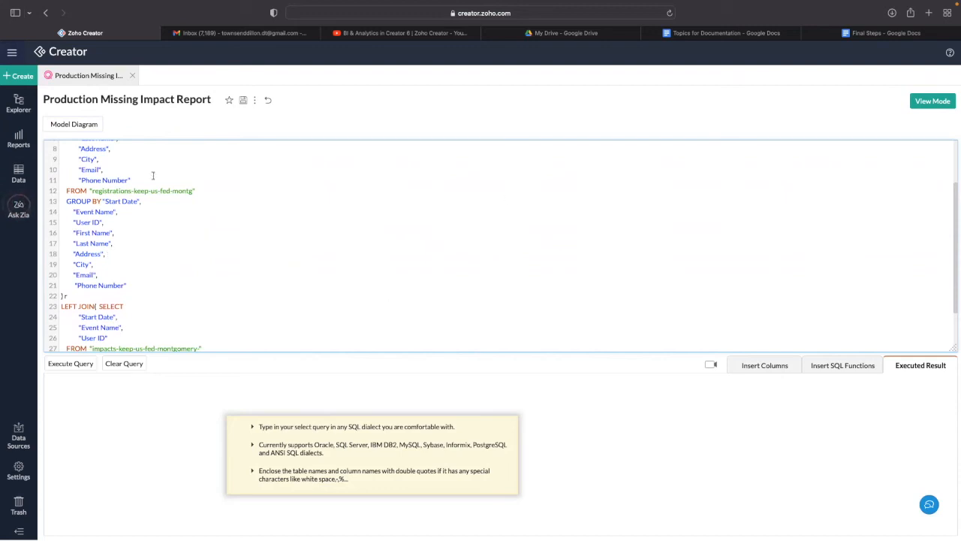
{"action": "scroll", "coordinate": [320, 283], "scroll_direction": "down", "scroll_amount": 3}
{"action": "scroll", "coordinate": [280, 278], "scroll_direction": "up", "scroll_amount": 10}
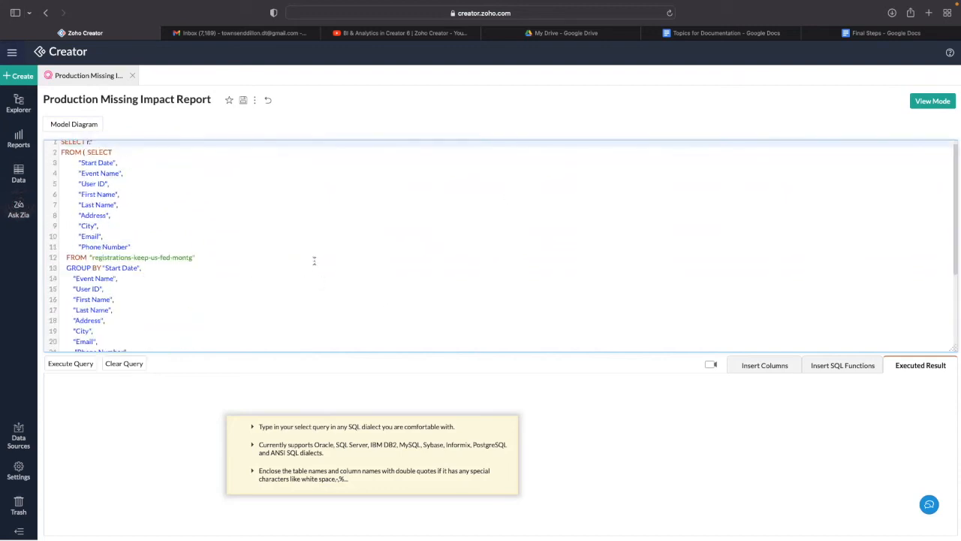
{"action": "left_click", "coordinate": [928, 100]}
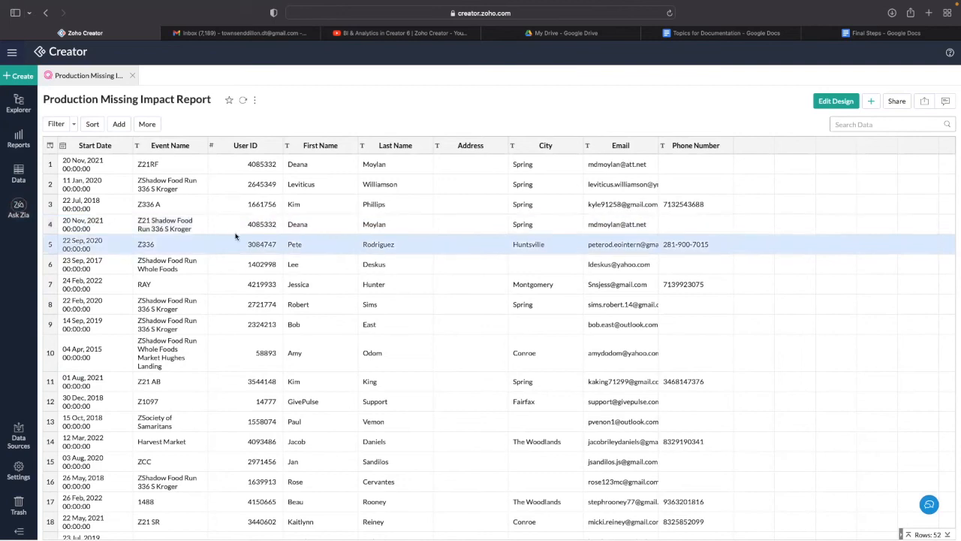
- Copy row 4's User ID and search for it in the registrations-keep-us-fed-montg table
{"action": "left_click_drag", "start_coordinate": [248, 223], "coordinate": [274, 224]}
{"action": "key", "text": "super+c"}
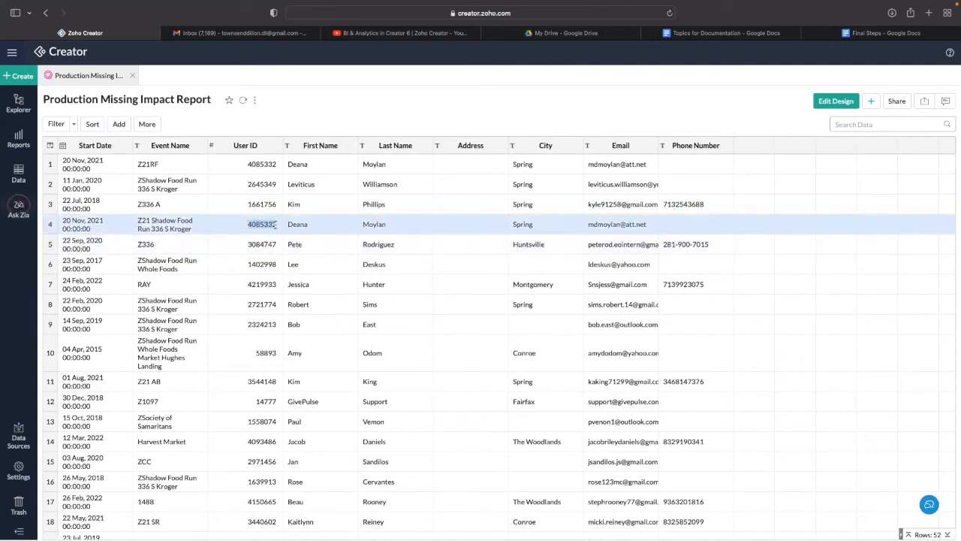
{"action": "left_click", "coordinate": [276, 227]}
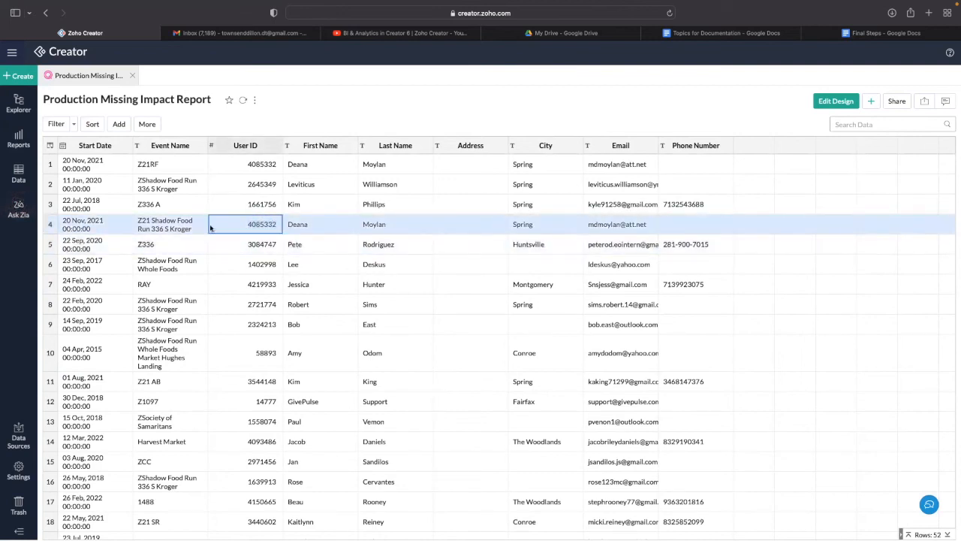
{"action": "left_click", "coordinate": [18, 104]}
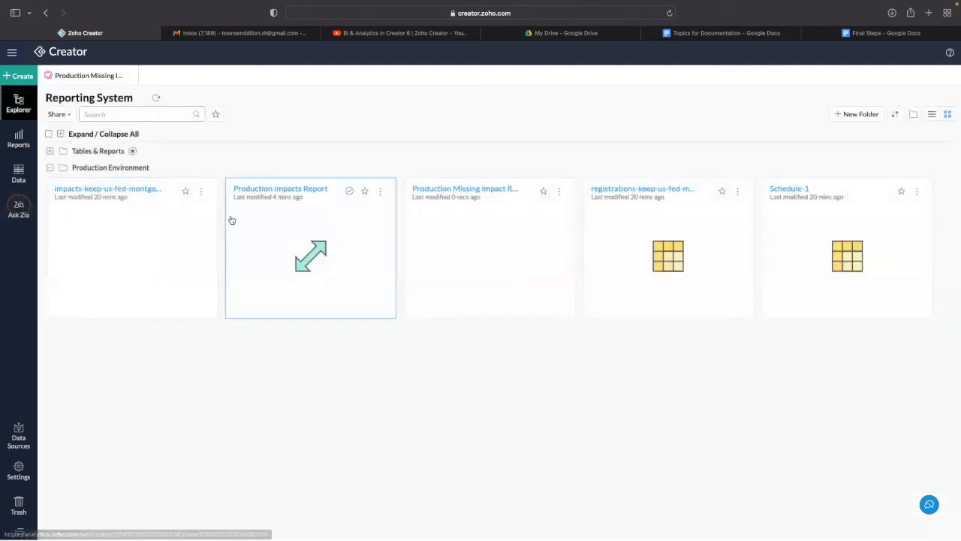
{"action": "left_click", "coordinate": [673, 233]}
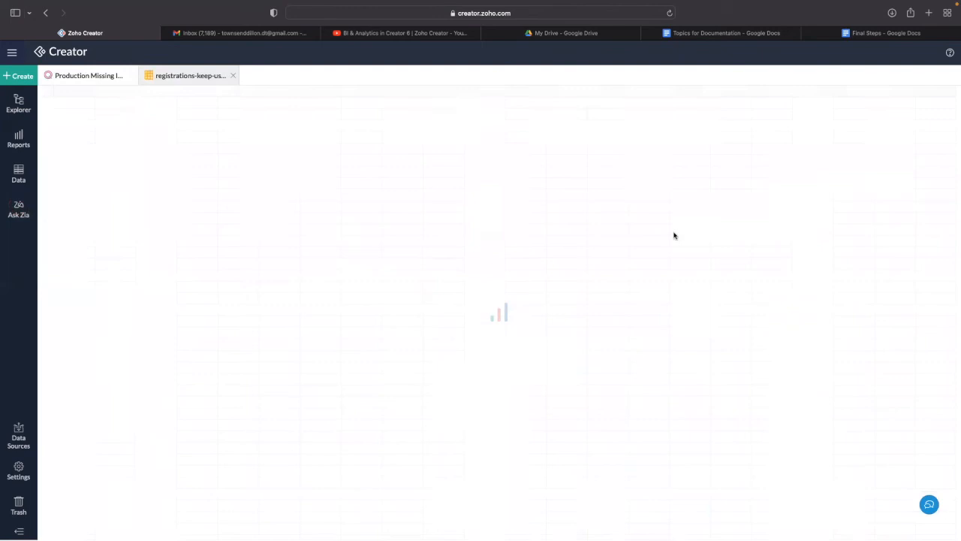
{"action": "left_click", "coordinate": [863, 123]}
{"action": "key", "text": "super+v"}
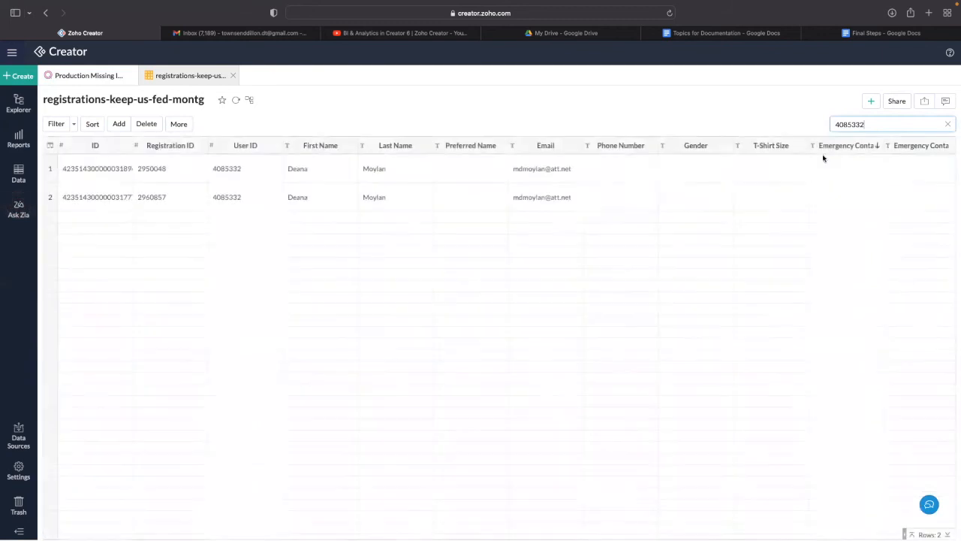
- Search the same User ID in the impacts-keep-us-fed-montgomery- table
{"action": "left_click", "coordinate": [116, 78]}
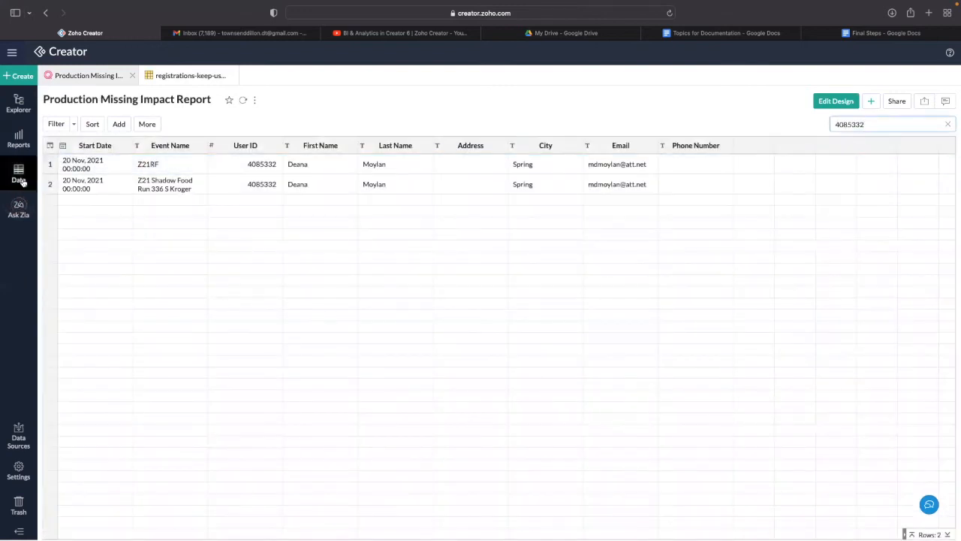
{"action": "left_click", "coordinate": [18, 109]}
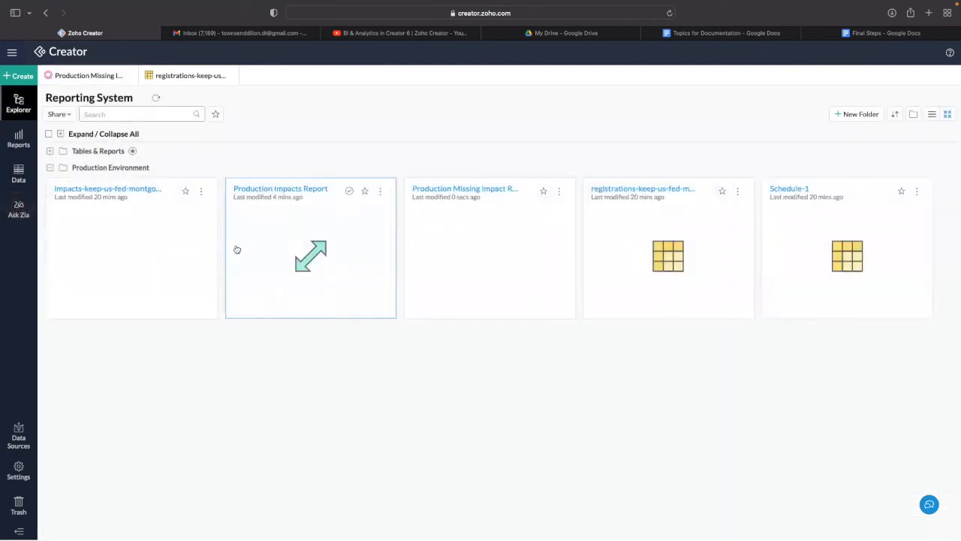
{"action": "left_click", "coordinate": [151, 238]}
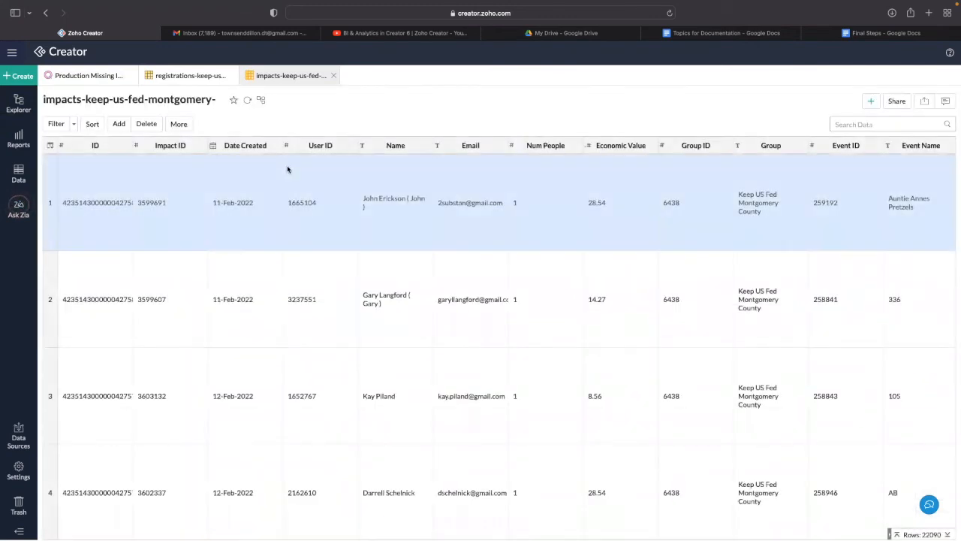
{"action": "left_click", "coordinate": [875, 122]}
{"action": "key", "text": "super+v"}
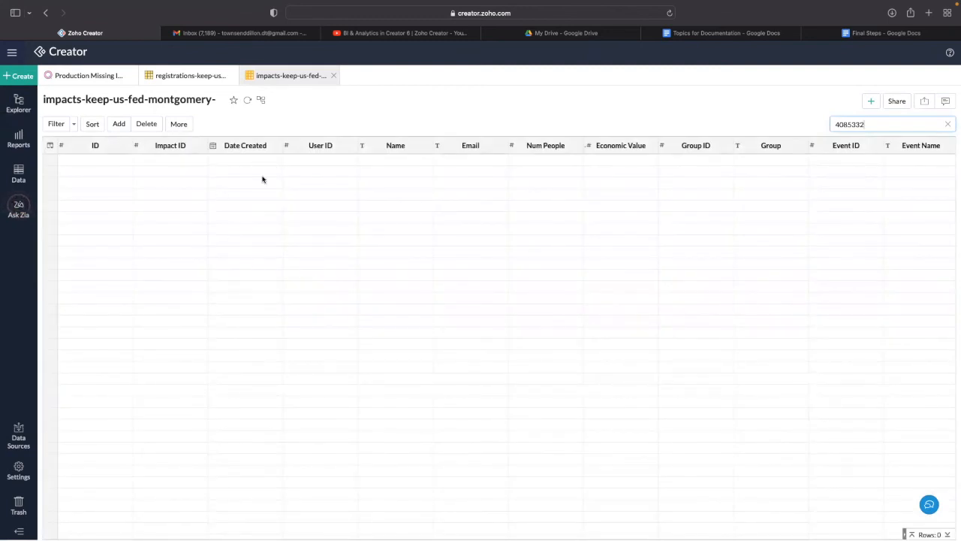
- Compare the registrations, impacts and report results, then reopen the report's SQL in Edit Design
{"action": "left_click", "coordinate": [191, 76]}
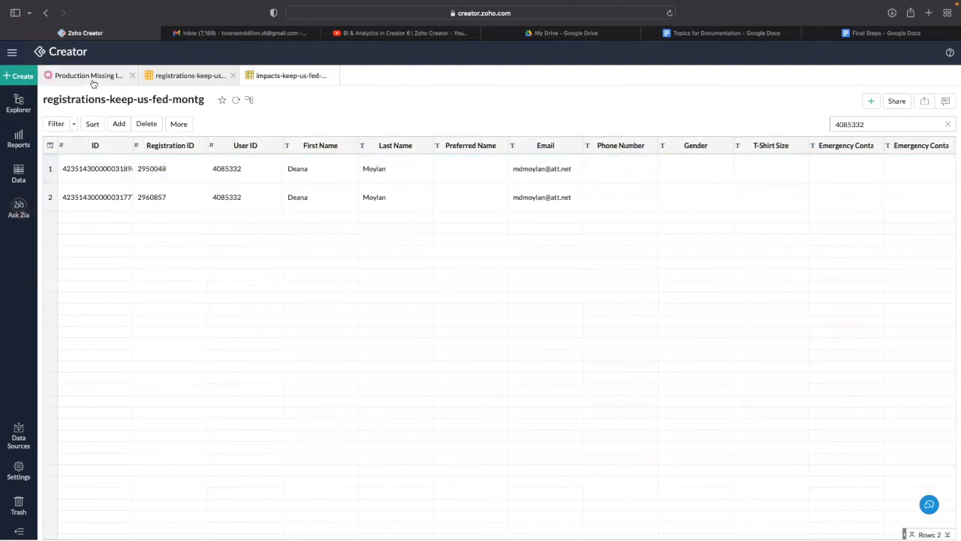
{"action": "left_click", "coordinate": [91, 78]}
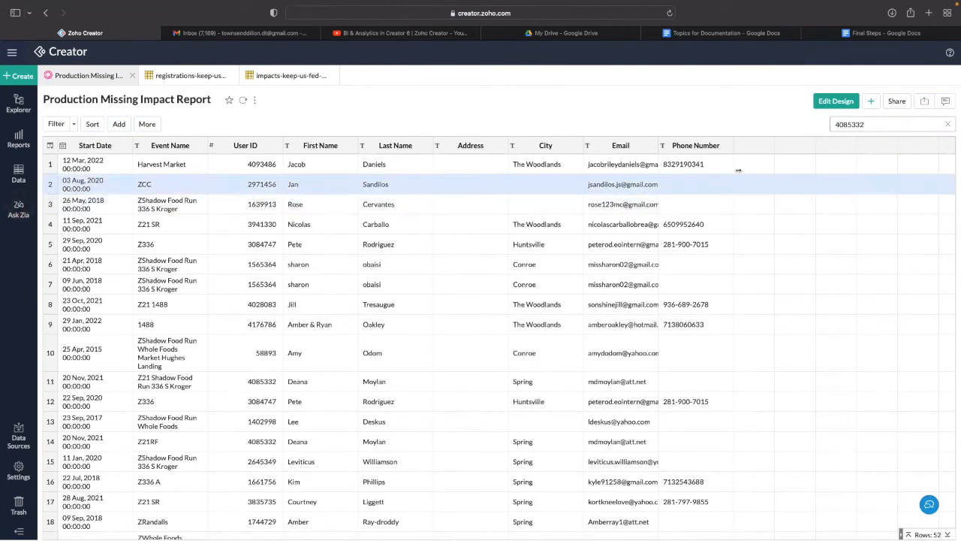
{"action": "left_click", "coordinate": [171, 77]}
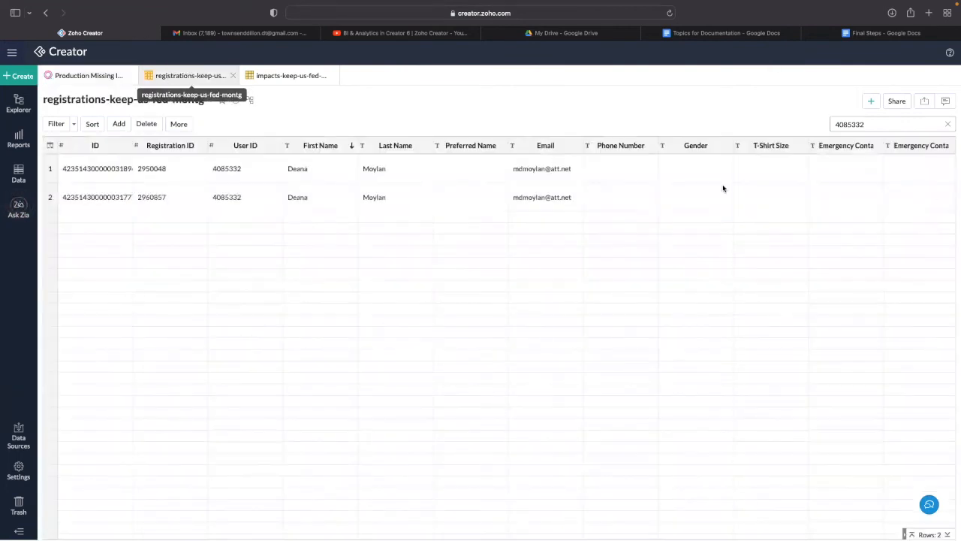
{"action": "scroll", "coordinate": [705, 178], "scroll_direction": "right", "scroll_amount": 10}
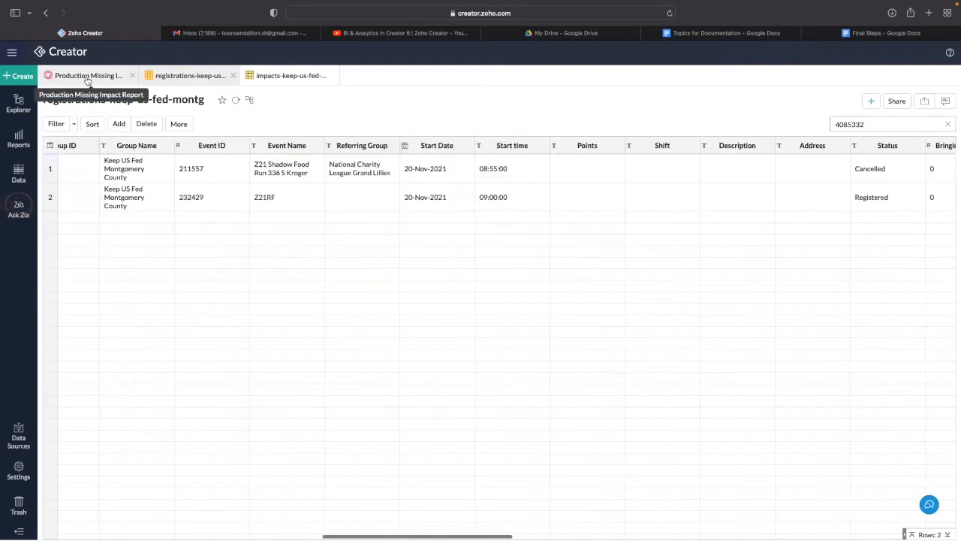
{"action": "left_click", "coordinate": [87, 78]}
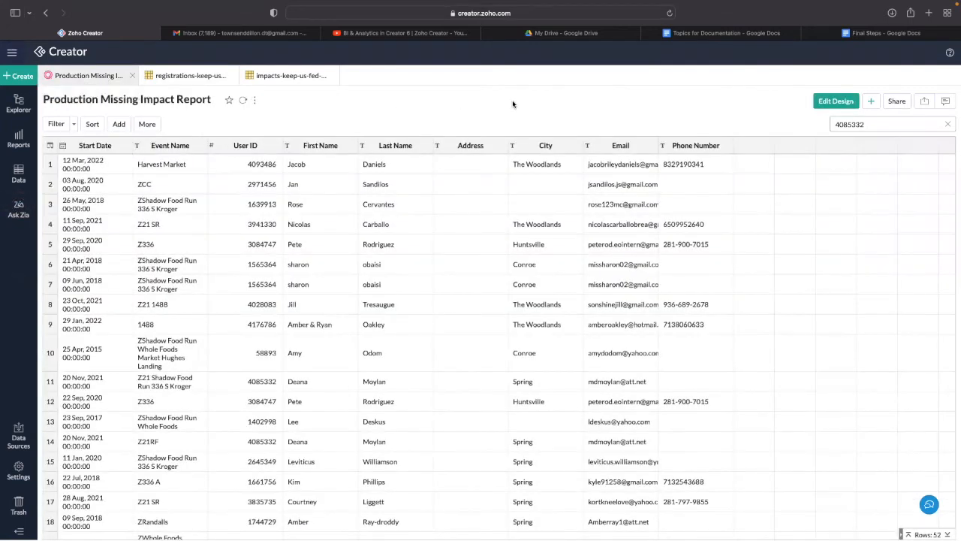
{"action": "left_click", "coordinate": [835, 100]}
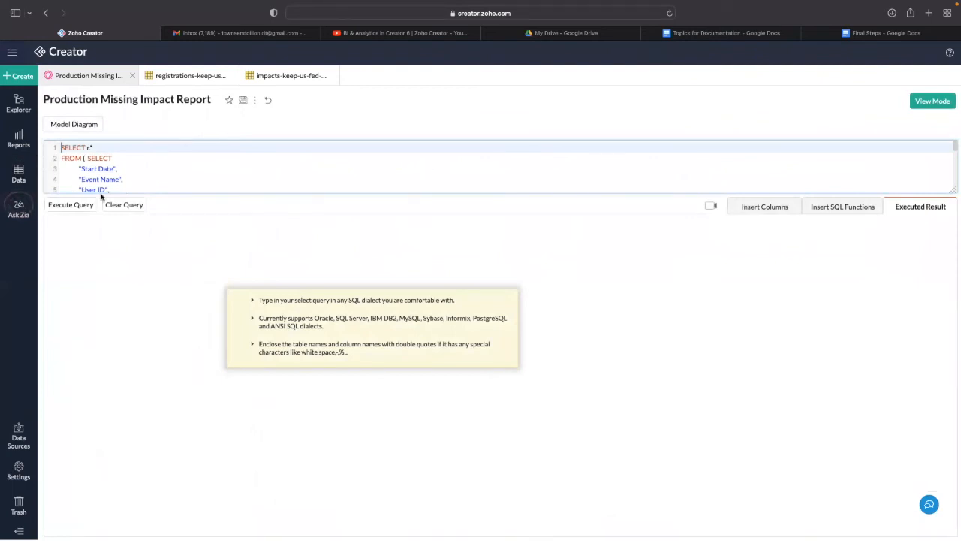
- Enlarge the query editor and review the subquery and its GROUP BY column list
{"action": "left_click_drag", "start_coordinate": [173, 192], "coordinate": [202, 330]}
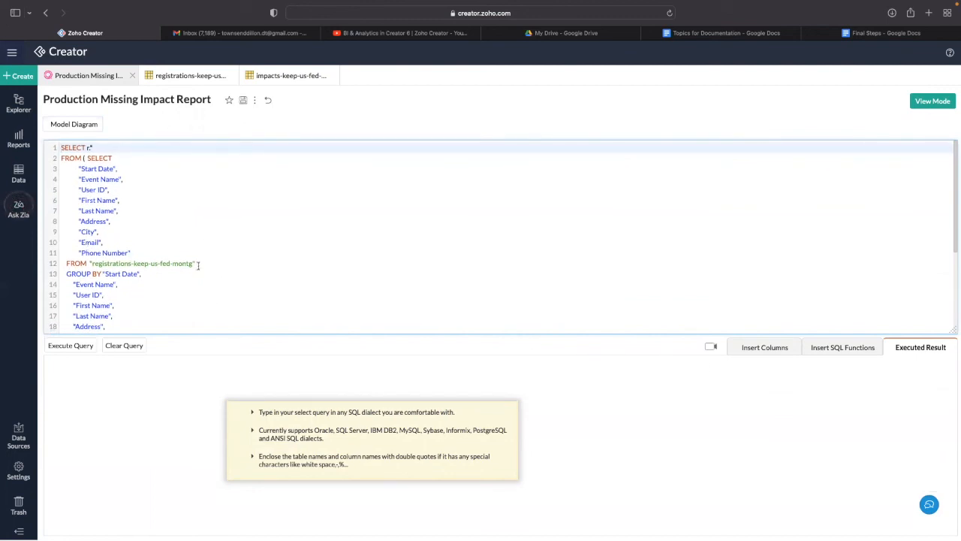
{"action": "scroll", "coordinate": [122, 223], "scroll_direction": "down", "scroll_amount": 1}
{"action": "scroll", "coordinate": [122, 223], "scroll_direction": "up", "scroll_amount": 1}
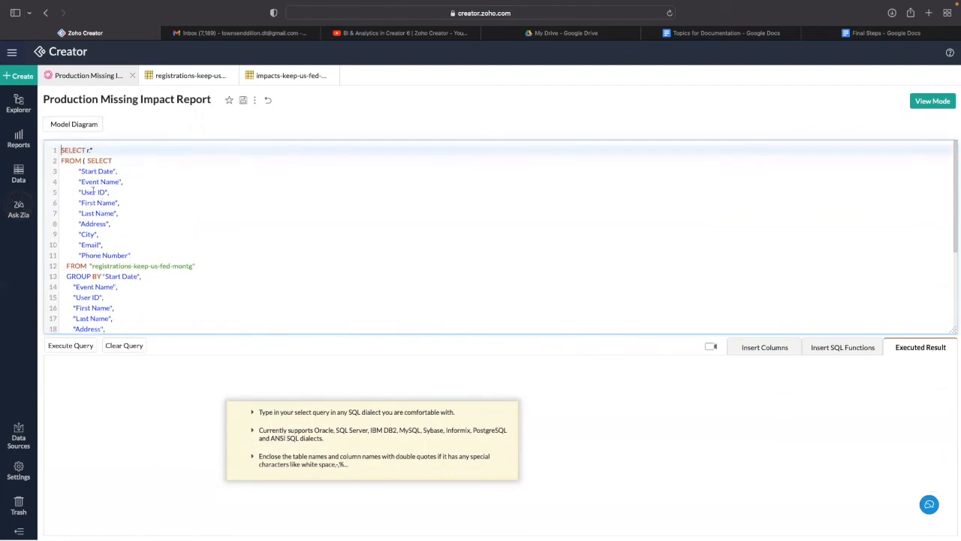
{"action": "left_click", "coordinate": [86, 158]}
{"action": "left_click_drag", "start_coordinate": [85, 159], "coordinate": [133, 252]}
{"action": "scroll", "coordinate": [113, 251], "scroll_direction": "down", "scroll_amount": 2}
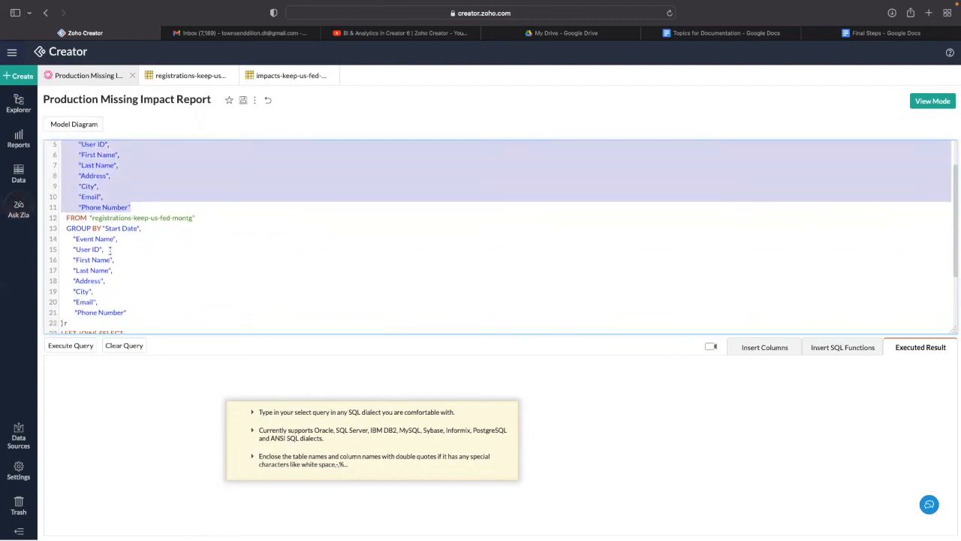
{"action": "left_click_drag", "start_coordinate": [72, 238], "coordinate": [140, 309]}
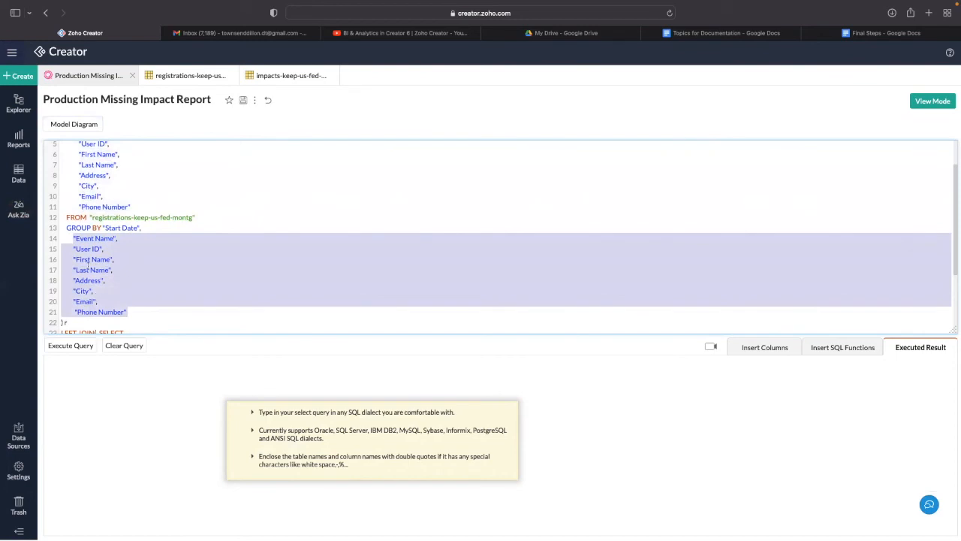
{"action": "scroll", "coordinate": [88, 265], "scroll_direction": "up", "scroll_amount": 3}
{"action": "scroll", "coordinate": [105, 248], "scroll_direction": "down", "scroll_amount": 3}
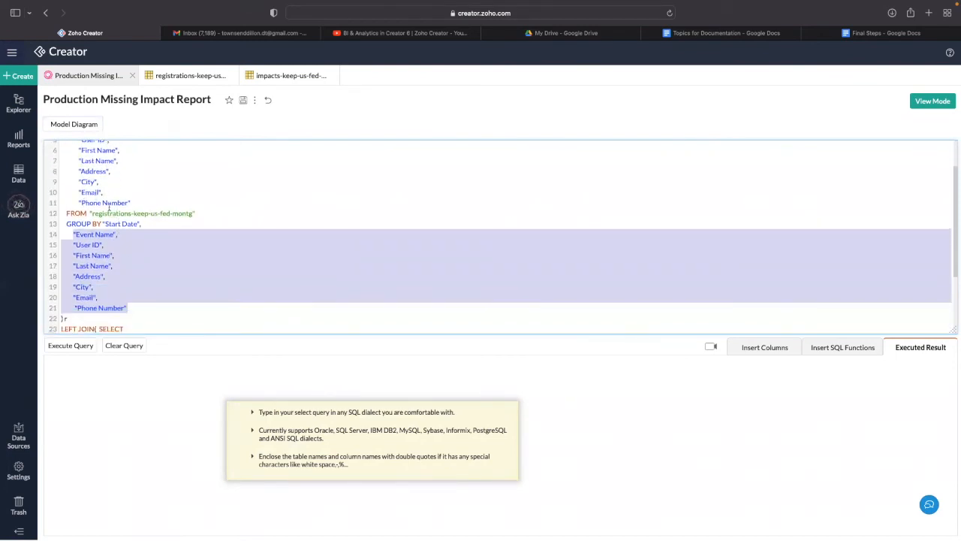
{"action": "scroll", "coordinate": [109, 208], "scroll_direction": "up", "scroll_amount": 3}
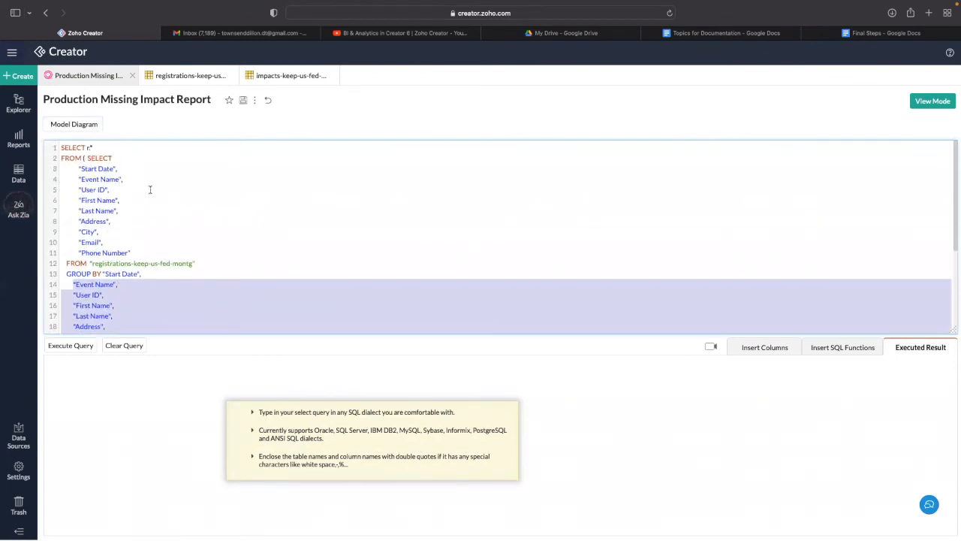
{"action": "left_click", "coordinate": [145, 233]}
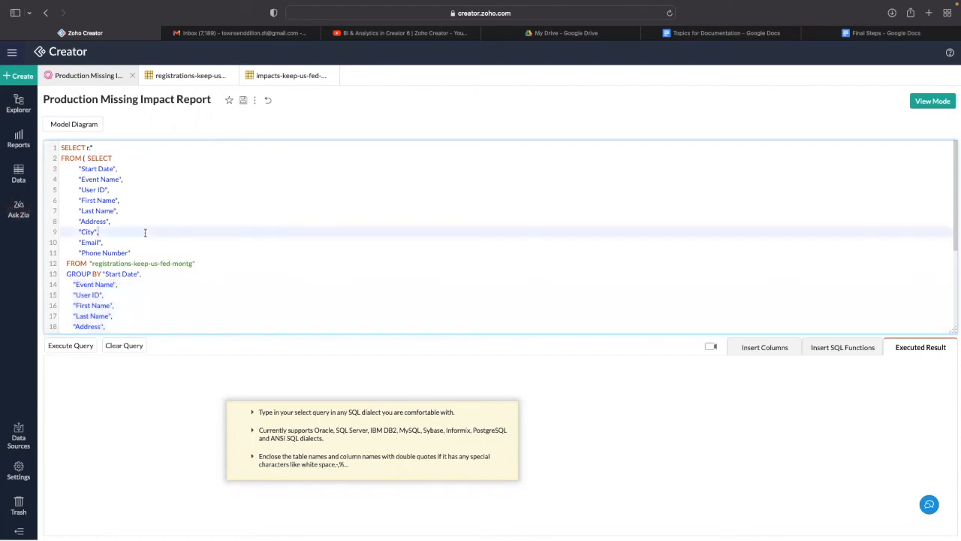
- Insert the State column chip on a new line after Phone Number in the SELECT list
{"action": "left_click", "coordinate": [765, 348]}
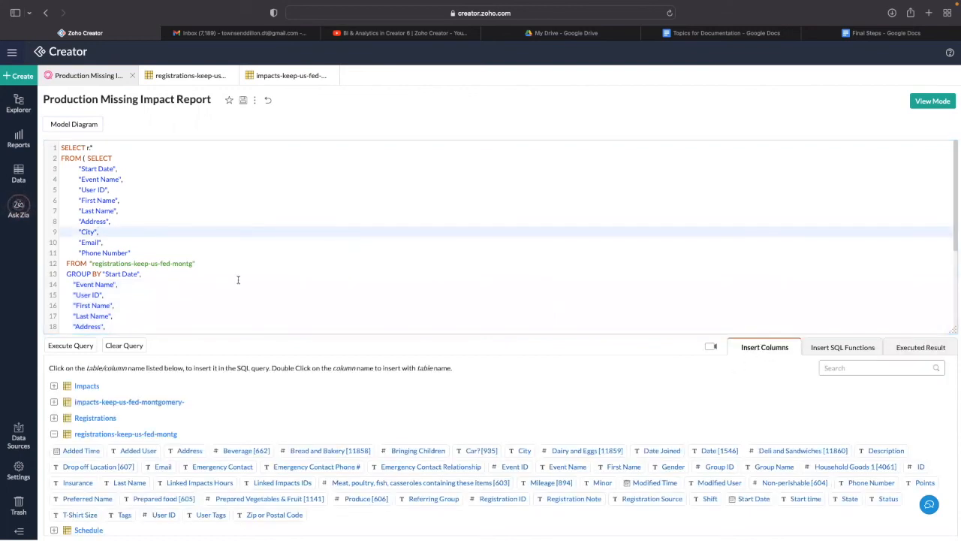
{"action": "scroll", "coordinate": [203, 254], "scroll_direction": "down", "scroll_amount": 2}
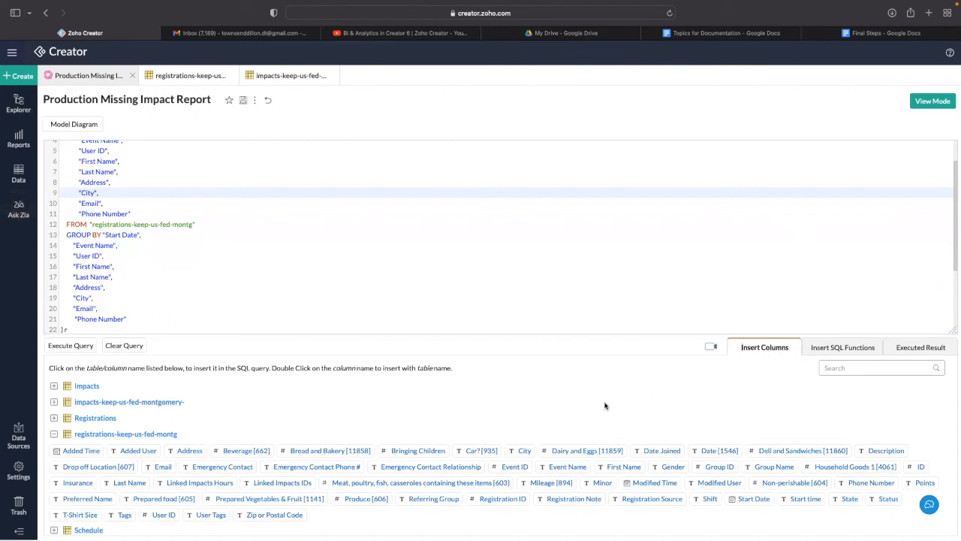
{"action": "left_click", "coordinate": [54, 434]}
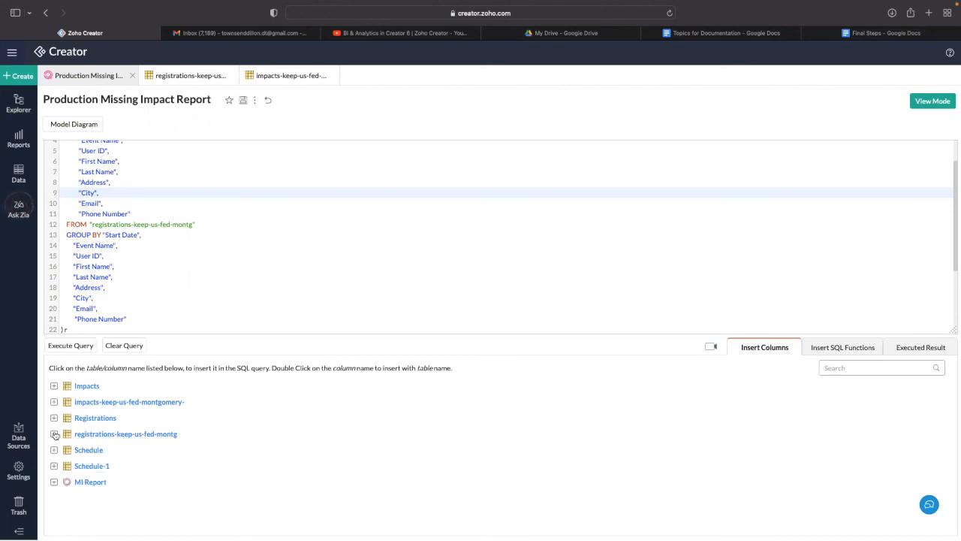
{"action": "left_click", "coordinate": [54, 435]}
{"action": "scroll", "coordinate": [157, 501], "scroll_direction": "down", "scroll_amount": 2}
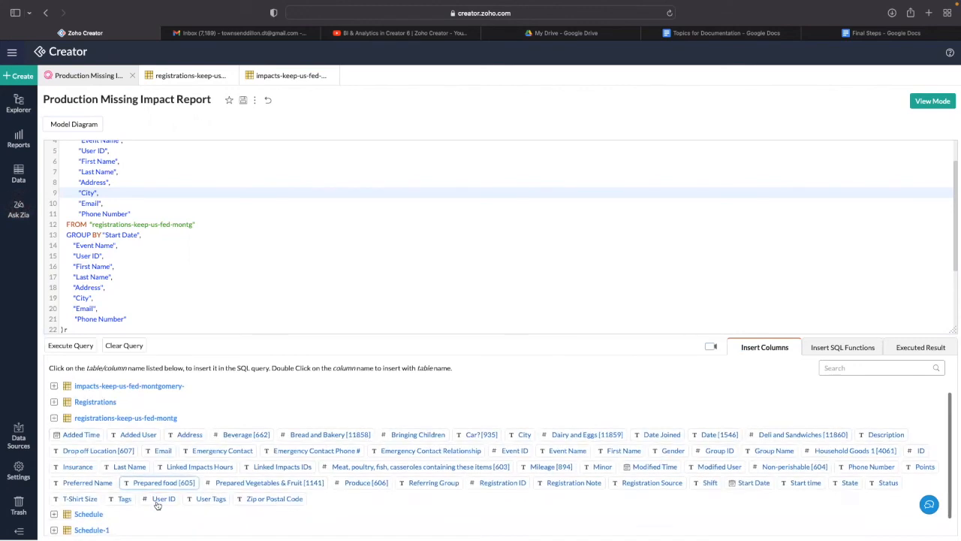
{"action": "scroll", "coordinate": [158, 507], "scroll_direction": "down", "scroll_amount": 1}
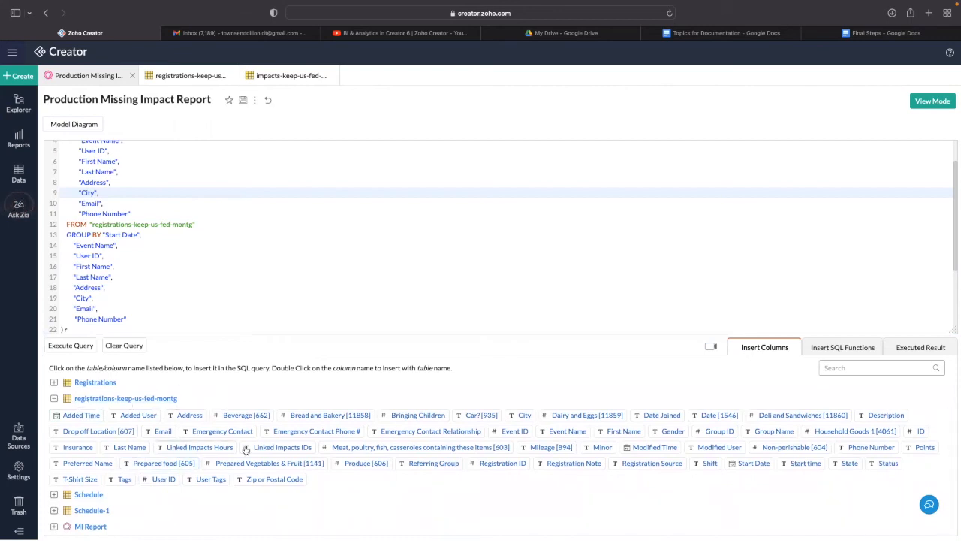
{"action": "left_click", "coordinate": [139, 216]}
{"action": "key", "text": "Return"}
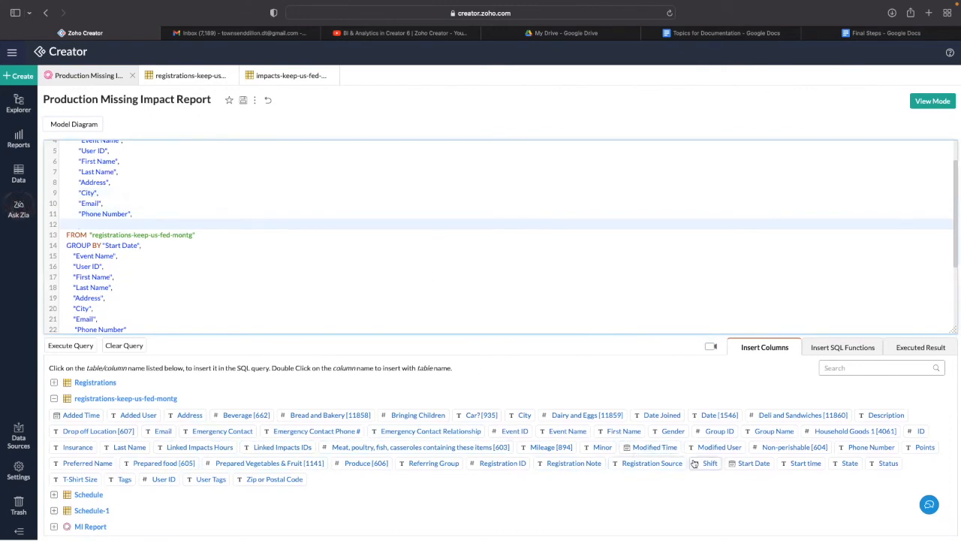
{"action": "left_click", "coordinate": [846, 463]}
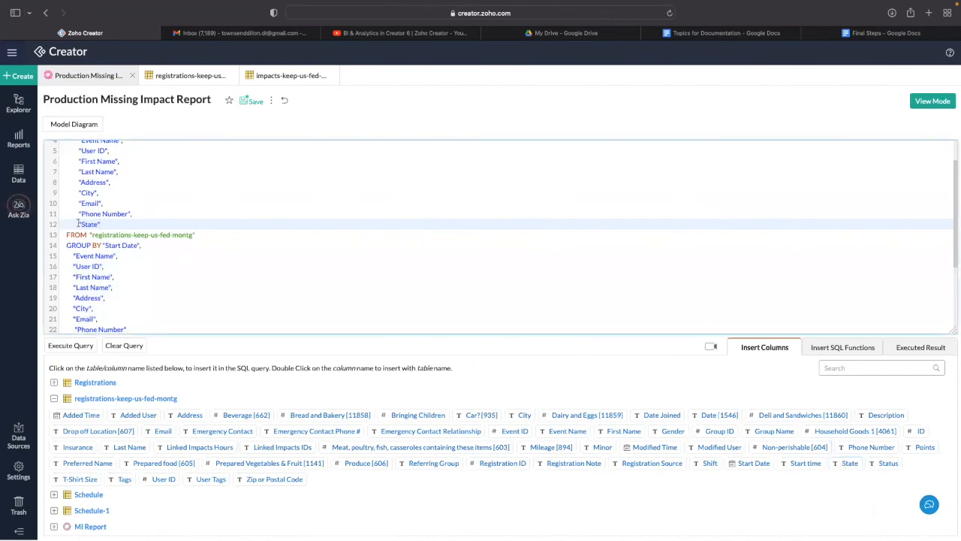
{"action": "left_click_drag", "start_coordinate": [79, 224], "coordinate": [113, 224]}
- Add State after Phone Number in GROUP BY, save the query, and view the results
{"action": "scroll", "coordinate": [159, 281], "scroll_direction": "down", "scroll_amount": 2}
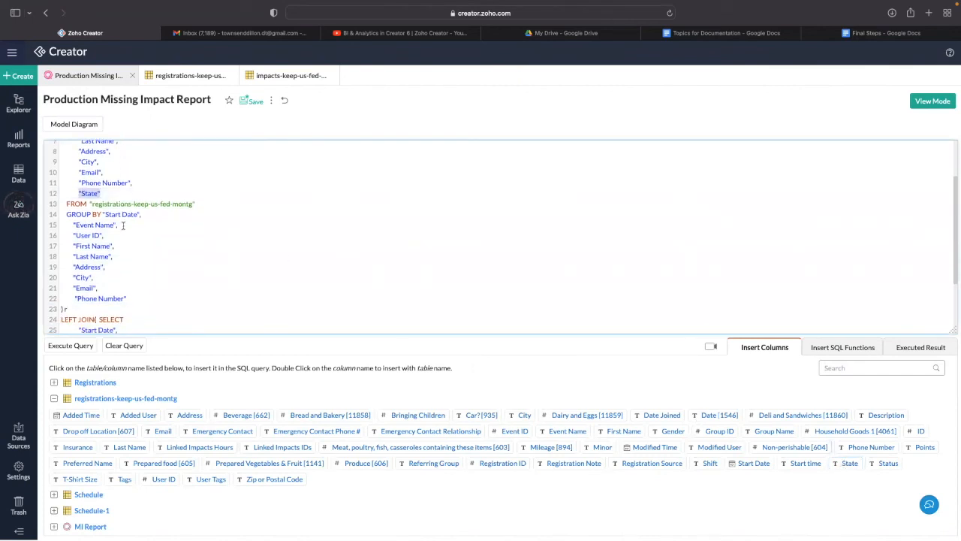
{"action": "left_click", "coordinate": [141, 298]}
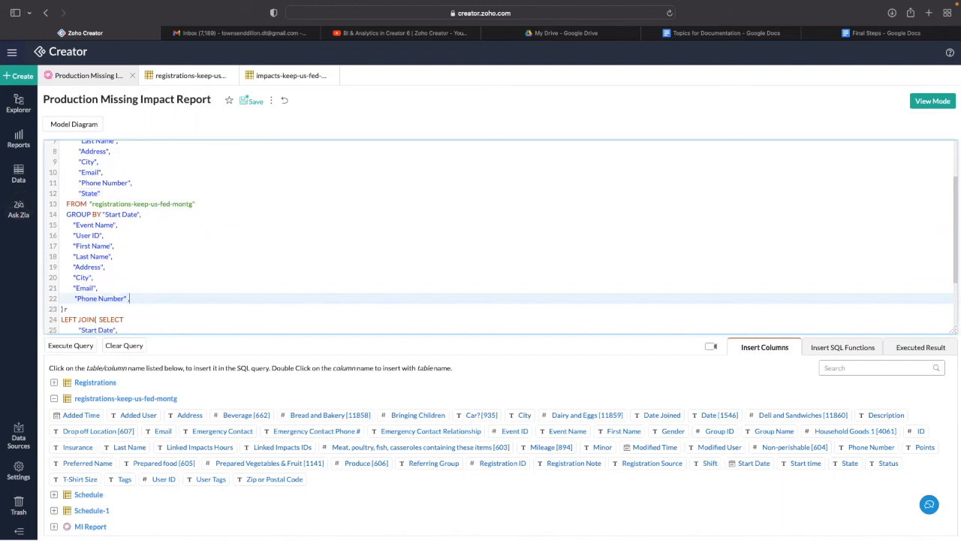
{"action": "key", "text": "Return"}
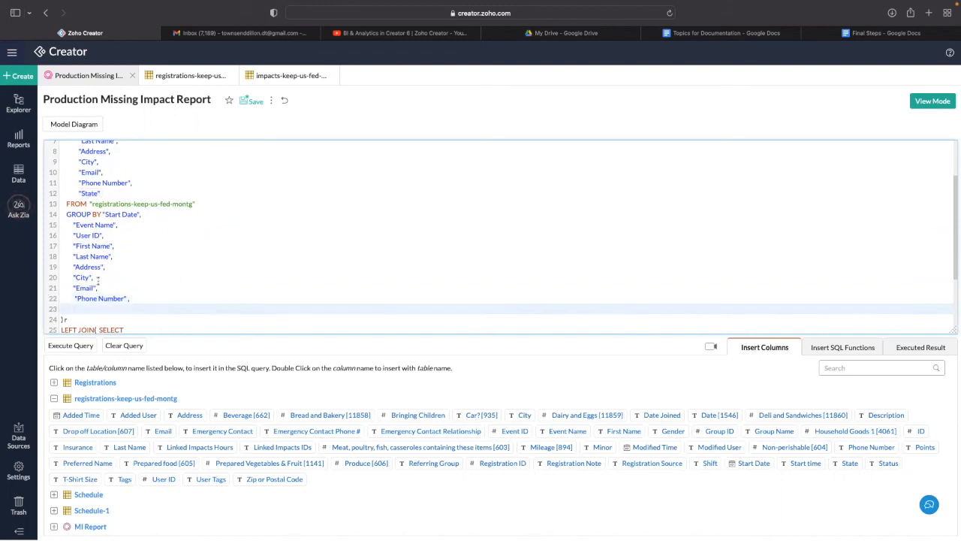
{"action": "left_click", "coordinate": [841, 463]}
{"action": "left_click", "coordinate": [248, 102]}
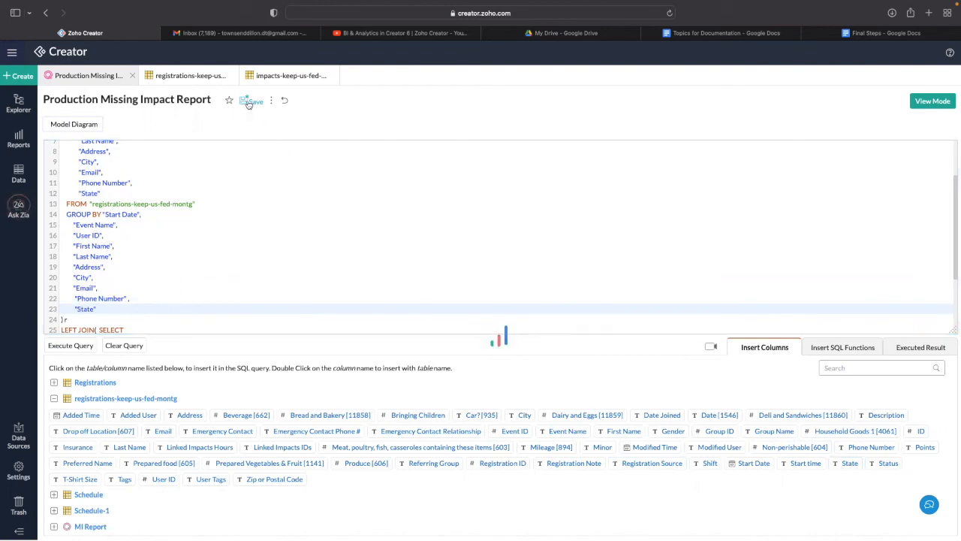
{"action": "left_click", "coordinate": [925, 106]}
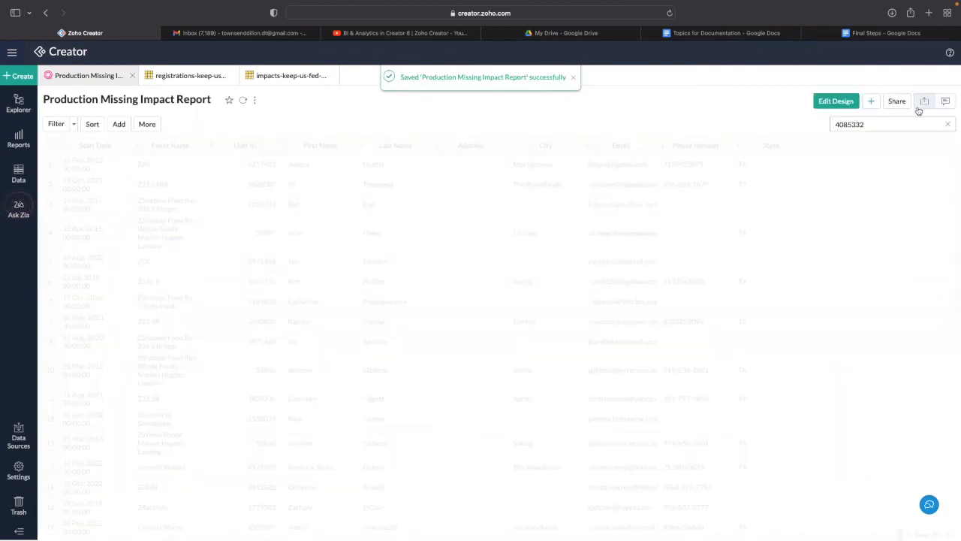
- Scroll through the 52 saved records to check the new State column values
{"action": "scroll", "coordinate": [754, 192], "scroll_direction": "down", "scroll_amount": 5}
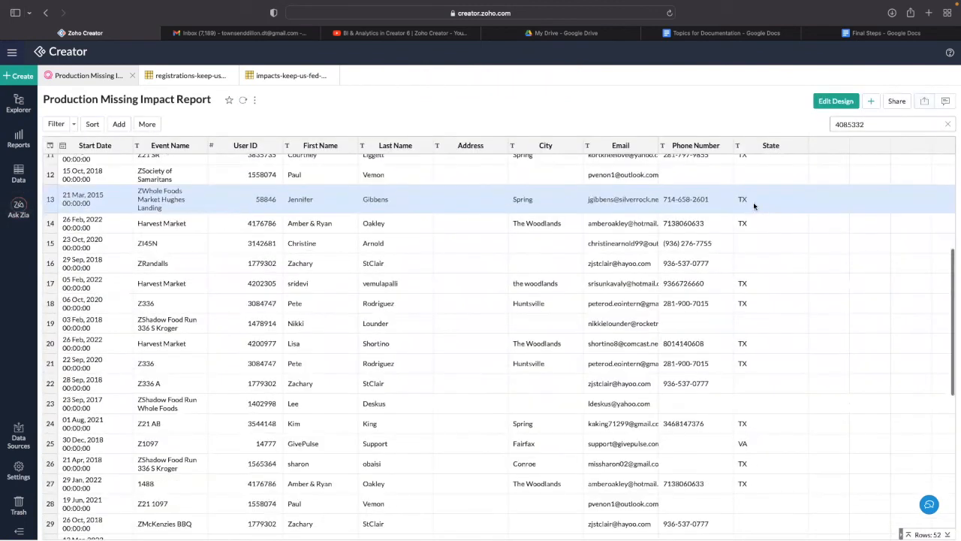
{"action": "scroll", "coordinate": [753, 202], "scroll_direction": "up", "scroll_amount": 6}
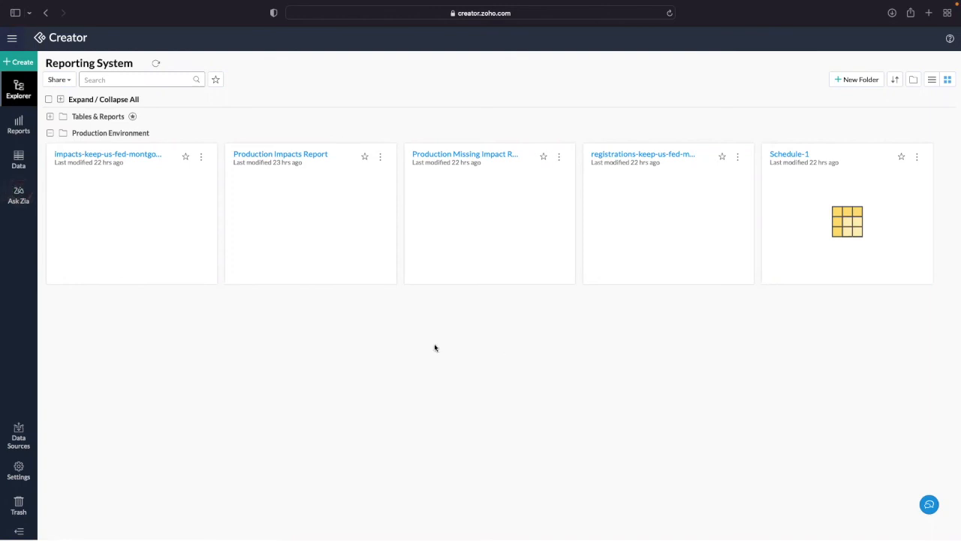
- Start emailing the Production Impacts Report as Excel and enter the recipient's e-mail address
{"action": "left_click", "coordinate": [18, 125]}
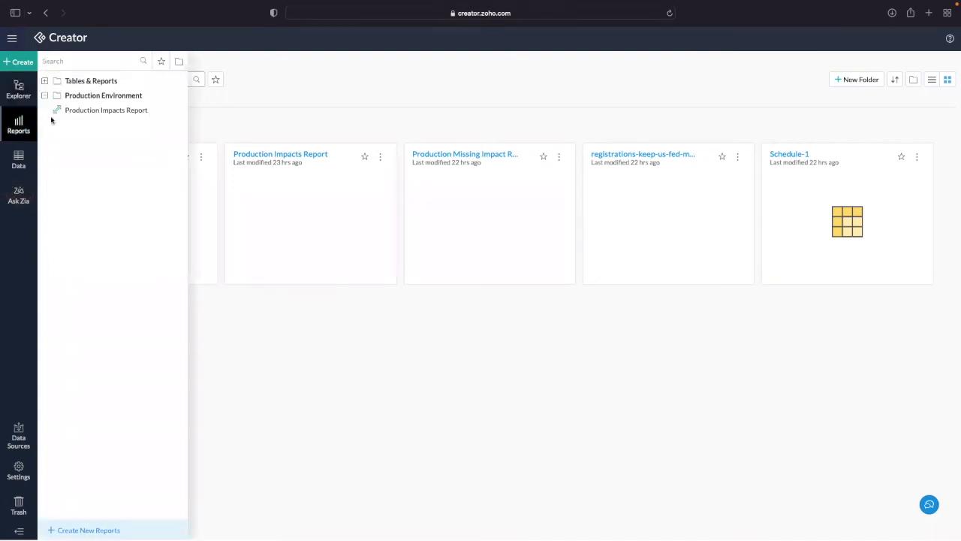
{"action": "left_click", "coordinate": [79, 110]}
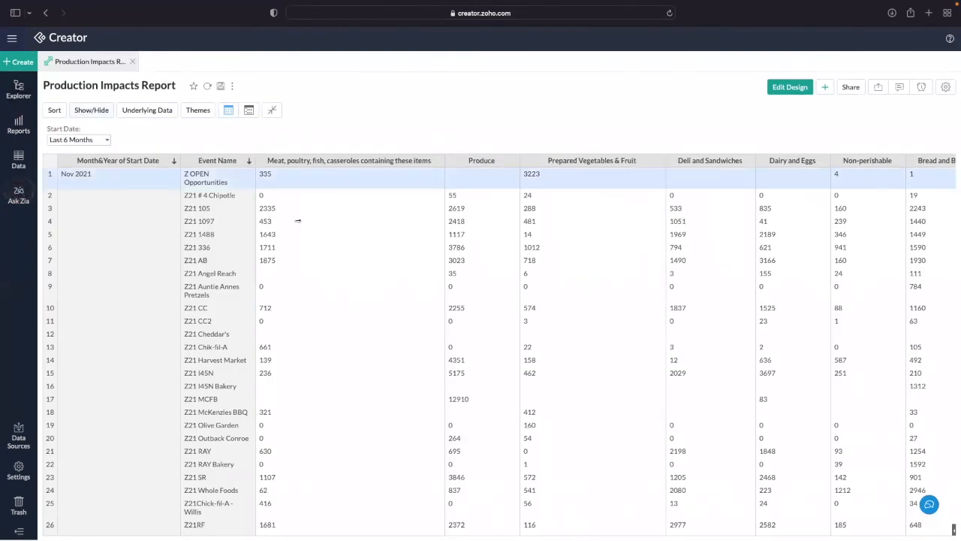
{"action": "left_click", "coordinate": [849, 89]}
{"action": "mouse_move", "coordinate": [861, 148]}
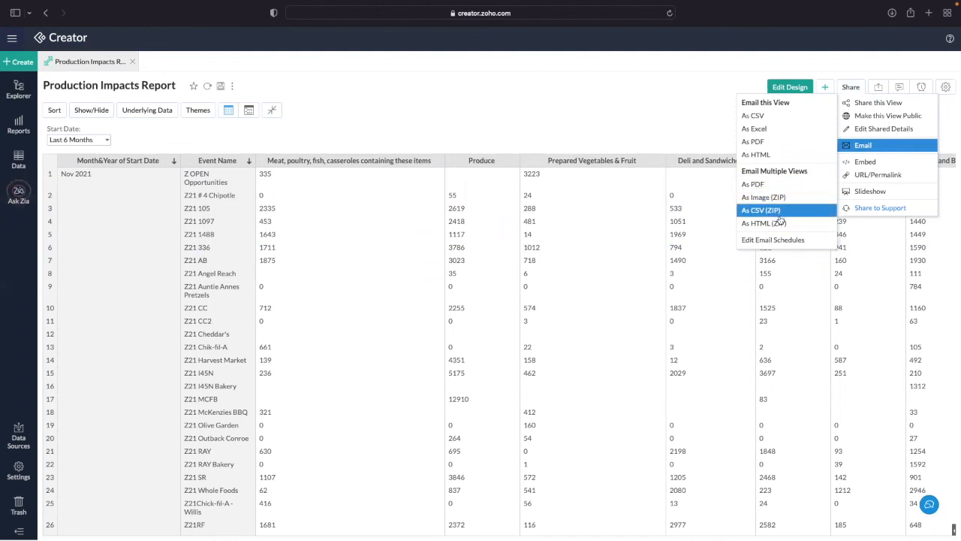
{"action": "left_click", "coordinate": [755, 128]}
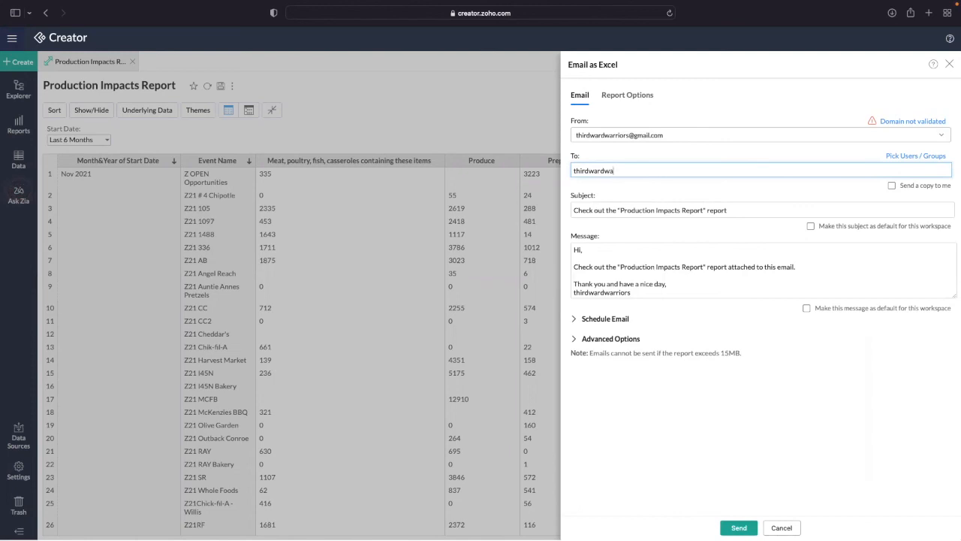
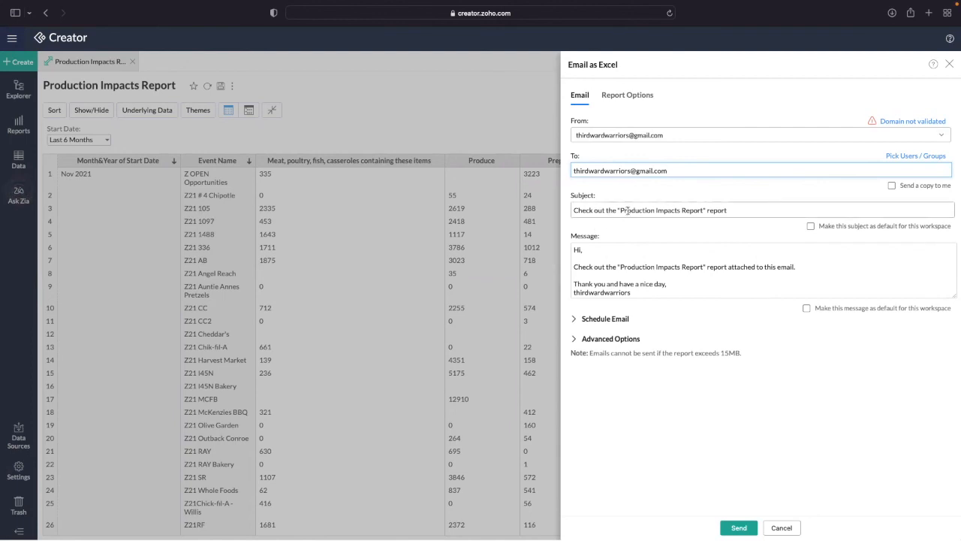
{"action": "left_click_drag", "start_coordinate": [657, 210], "coordinate": [498, 207]}
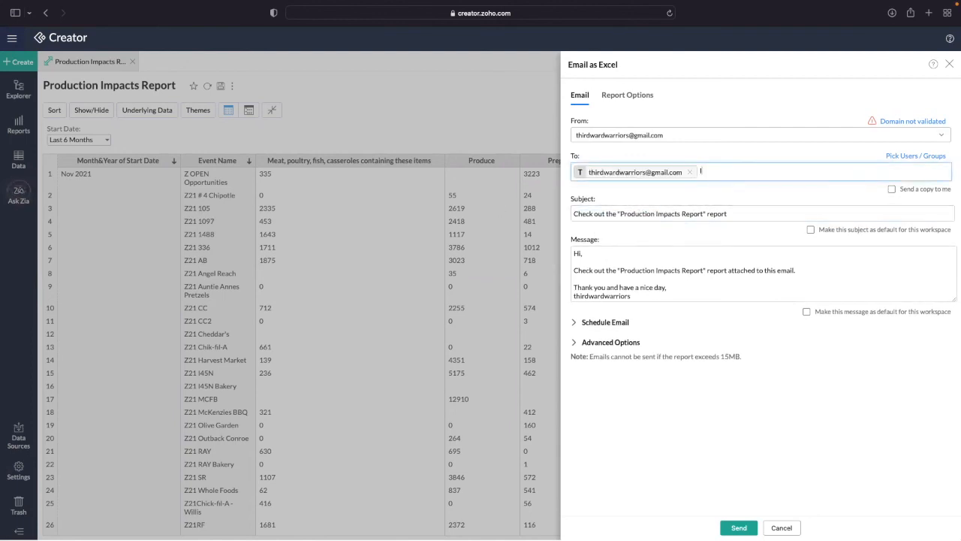
- Change the subject to 'Impacts Report' and the message to 'The Impacts Report is attached to this email.'
{"action": "left_click", "coordinate": [668, 214]}
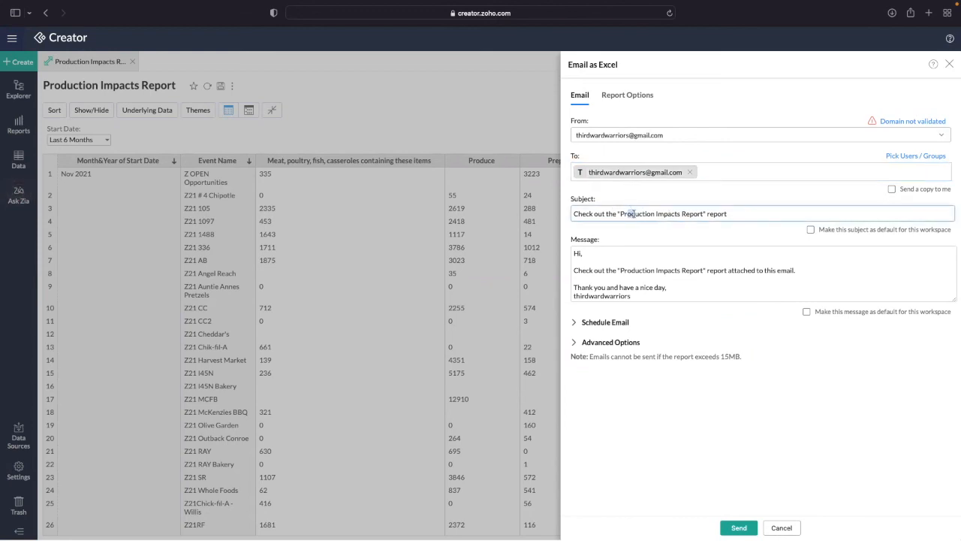
{"action": "left_click_drag", "start_coordinate": [655, 213], "coordinate": [526, 217]}
{"action": "key", "text": "BackSpace"}
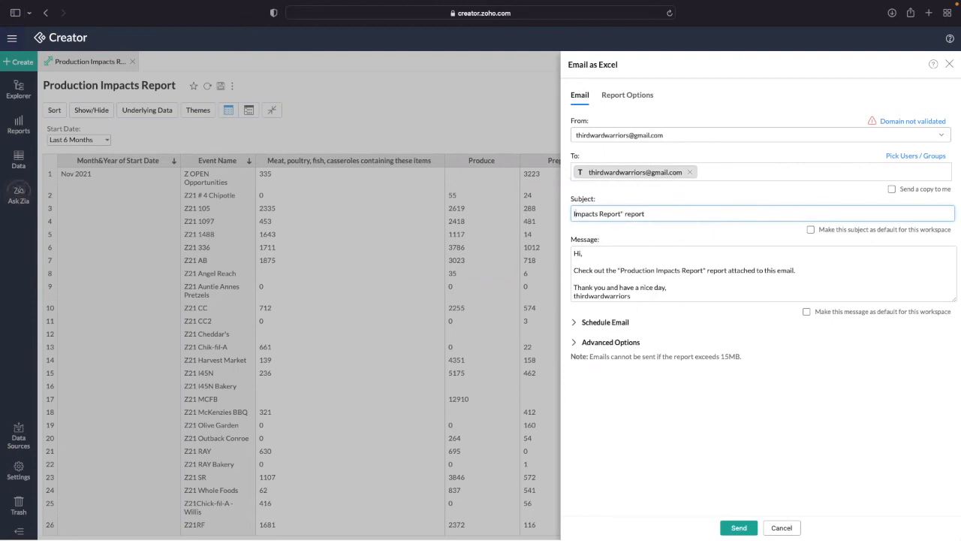
{"action": "key", "text": "BackSpace"}
{"action": "key", "text": "BackSpace"}
{"action": "key", "text": "BackSpace"}
{"action": "key", "text": "BackSpace"}
{"action": "key", "text": "BackSpace"}
{"action": "key", "text": "BackSpace"}
{"action": "key", "text": "BackSpace"}
{"action": "left_click", "coordinate": [597, 266]}
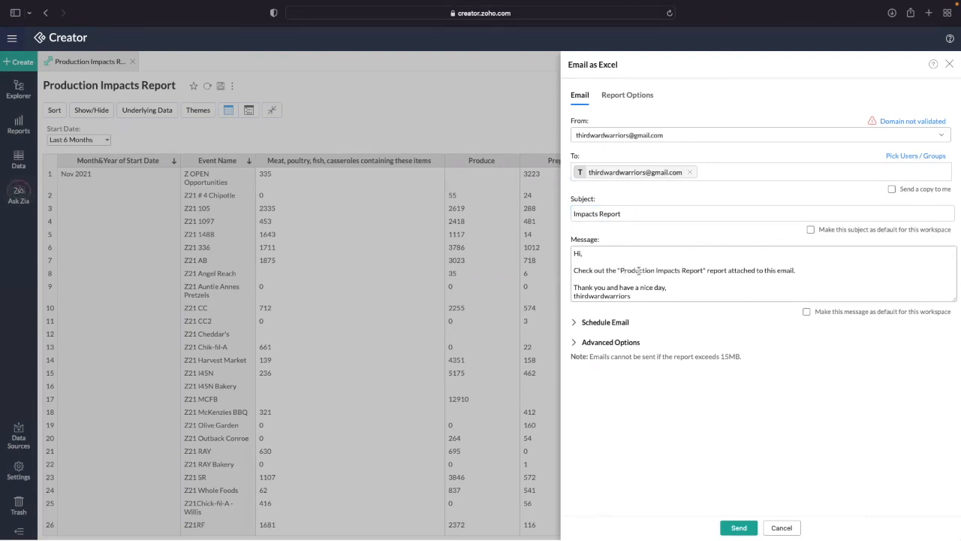
{"action": "left_click_drag", "start_coordinate": [658, 270], "coordinate": [533, 260]}
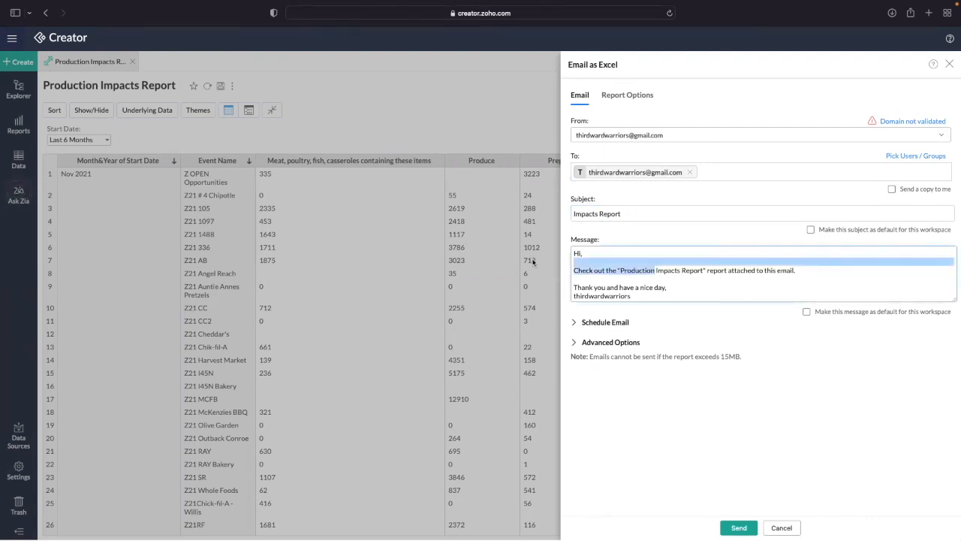
{"action": "key", "text": "BackSpace"}
{"action": "type", "text": "The"}
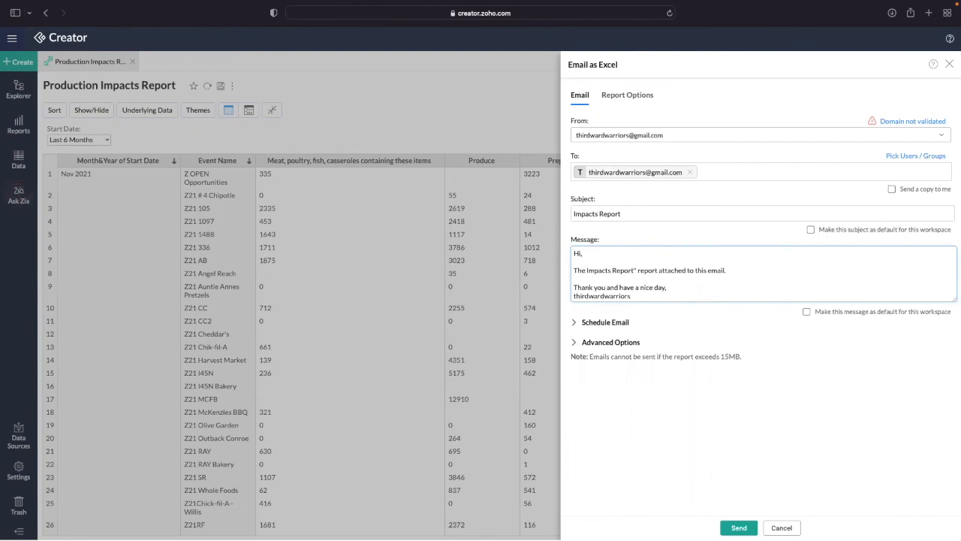
{"action": "left_click_drag", "start_coordinate": [635, 271], "coordinate": [650, 274]}
{"action": "type", "text": "is"}
{"action": "scroll", "coordinate": [637, 285], "scroll_direction": "down", "scroll_amount": 1}
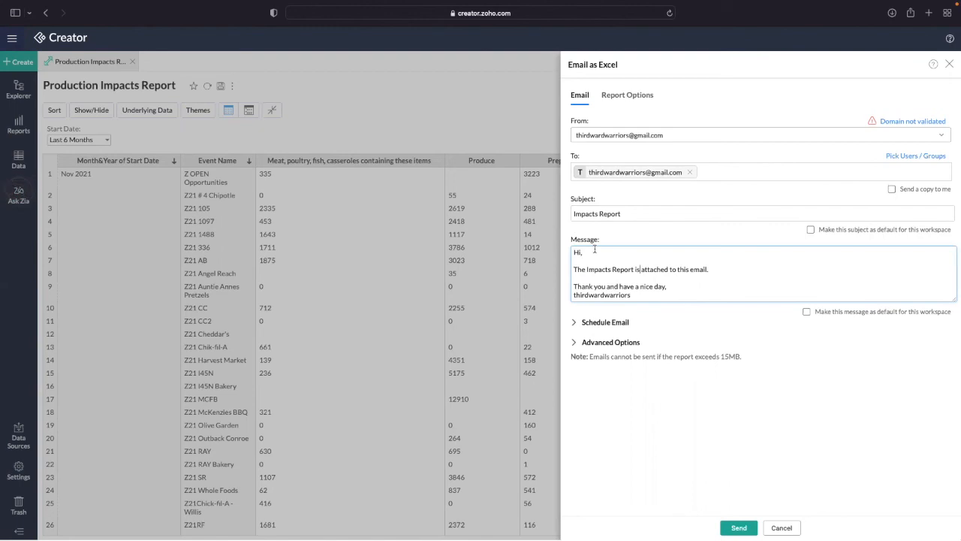
- Set the email to repeat weekly on TUE only at 12:50 PST and save the schedule
{"action": "left_click", "coordinate": [602, 323]}
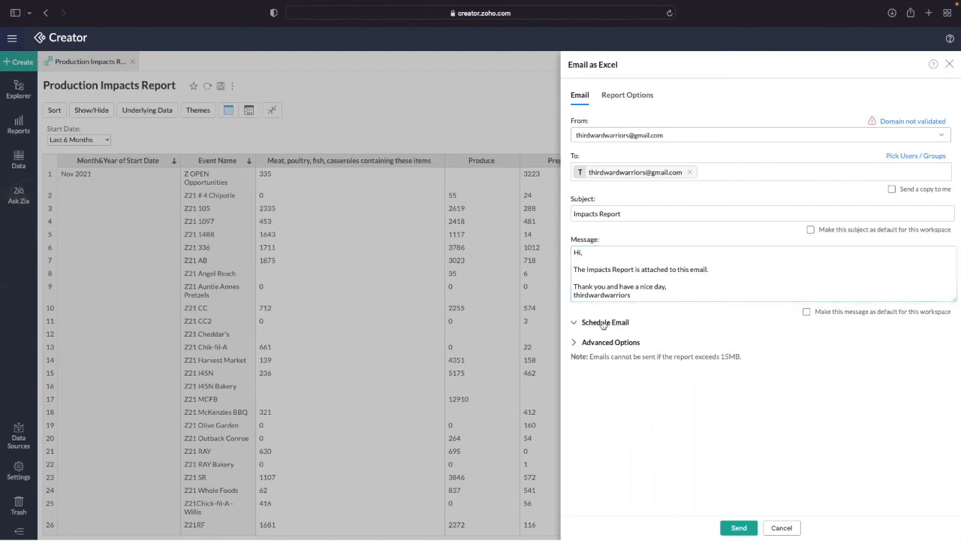
{"action": "left_click", "coordinate": [674, 354]}
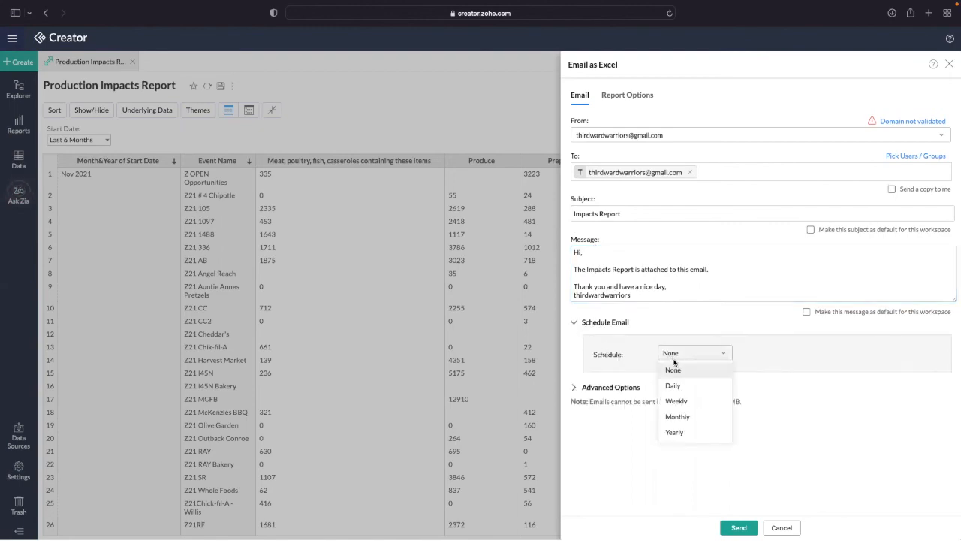
{"action": "left_click", "coordinate": [684, 403]}
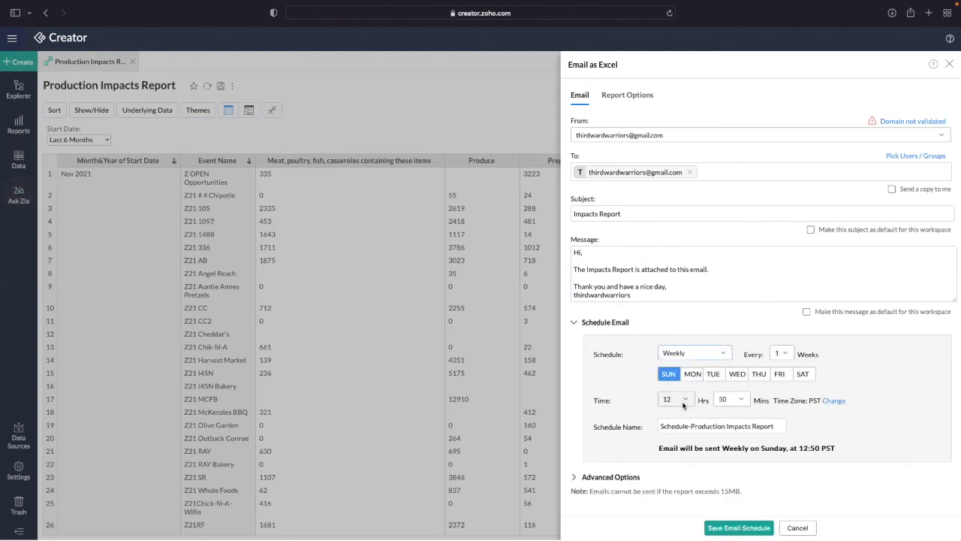
{"action": "left_click", "coordinate": [713, 374]}
{"action": "left_click", "coordinate": [669, 374]}
{"action": "left_click", "coordinate": [781, 353]}
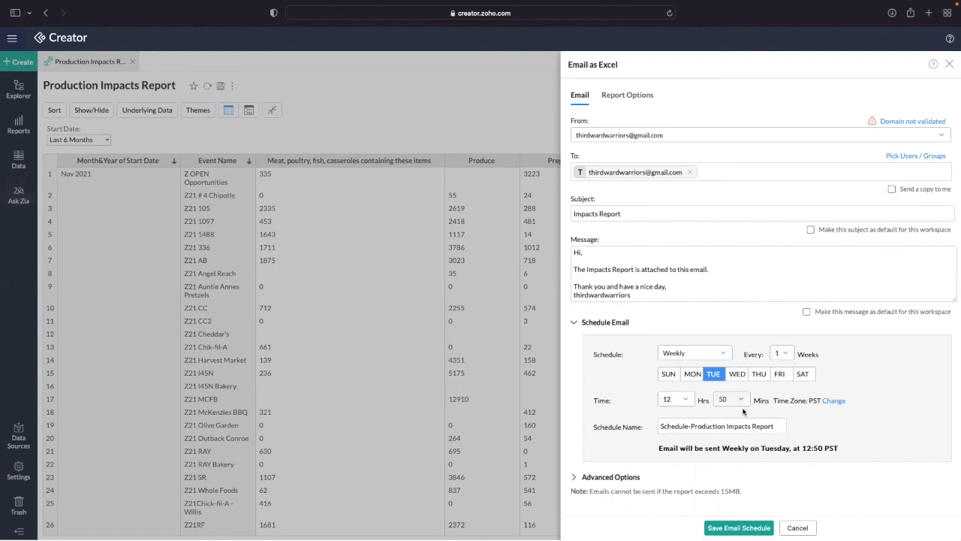
{"action": "left_click", "coordinate": [673, 399]}
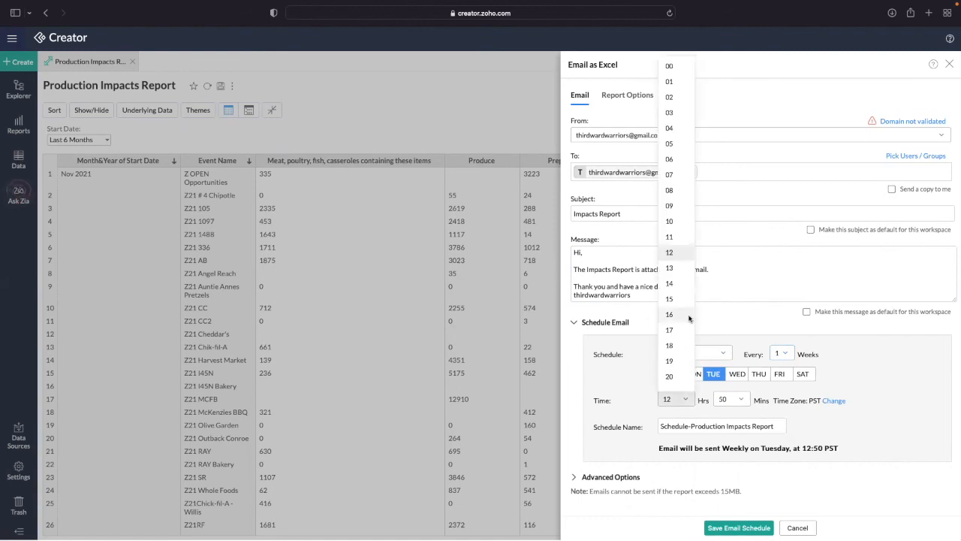
{"action": "left_click", "coordinate": [851, 403]}
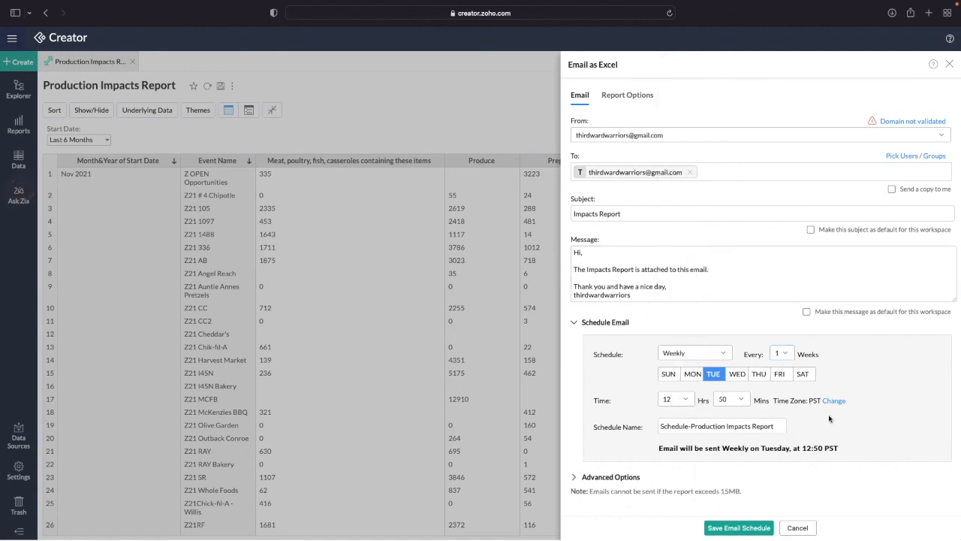
{"action": "left_click", "coordinate": [637, 477]}
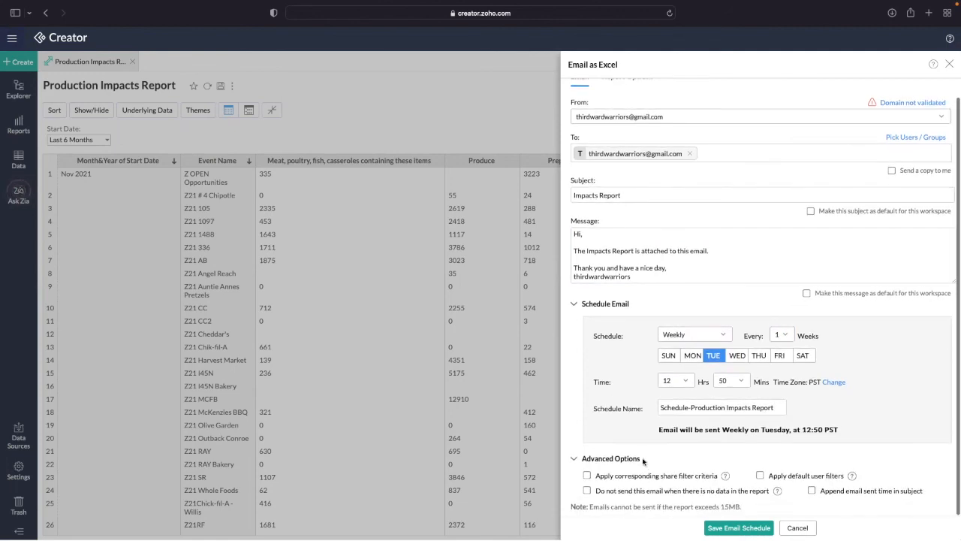
{"action": "left_click", "coordinate": [633, 461]}
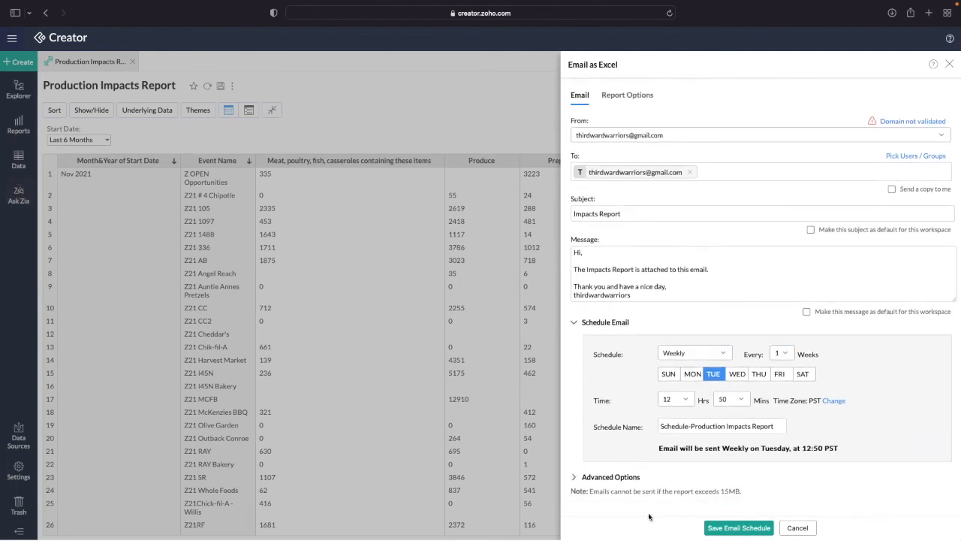
{"action": "left_click", "coordinate": [739, 528]}
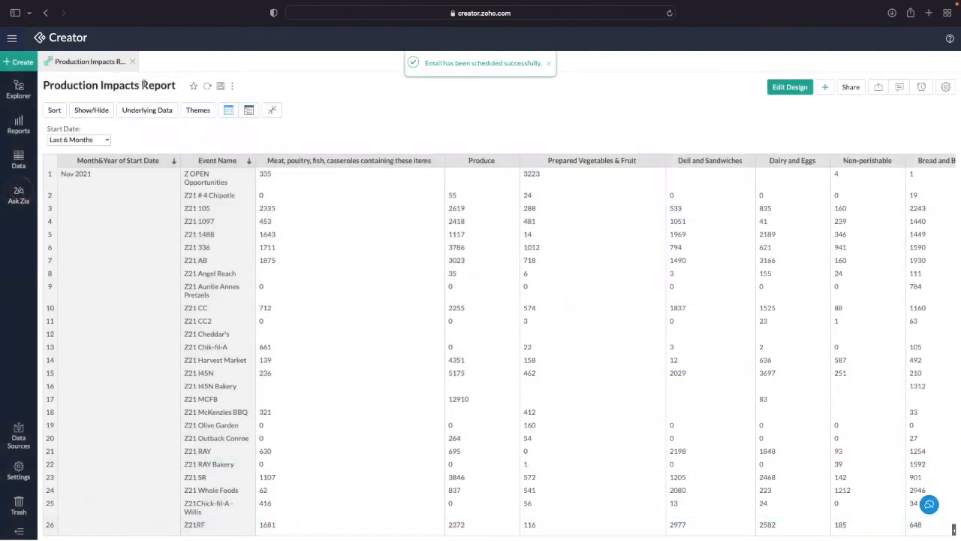
- Open the Production Missing Impact Report and start emailing it as Excel
{"action": "left_click", "coordinate": [28, 98]}
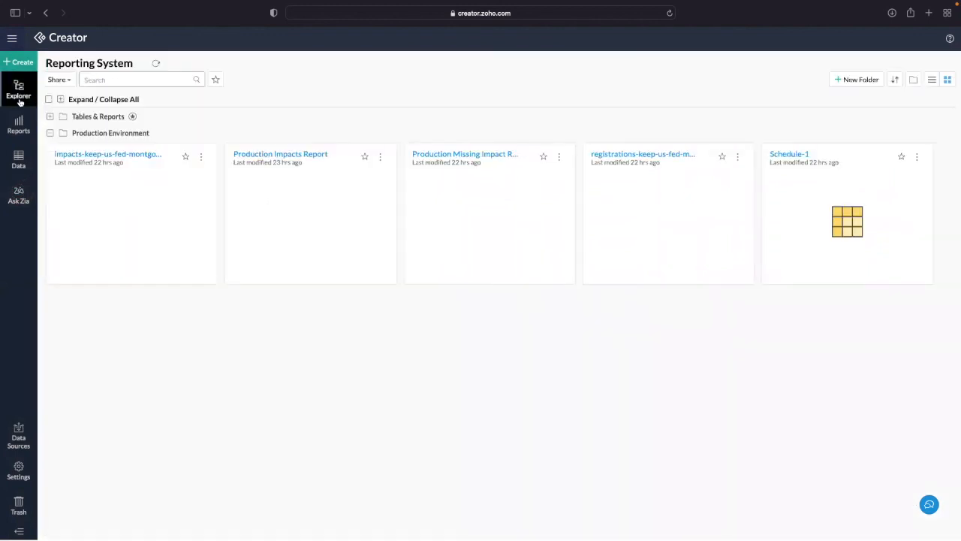
{"action": "mouse_move", "coordinate": [18, 159]}
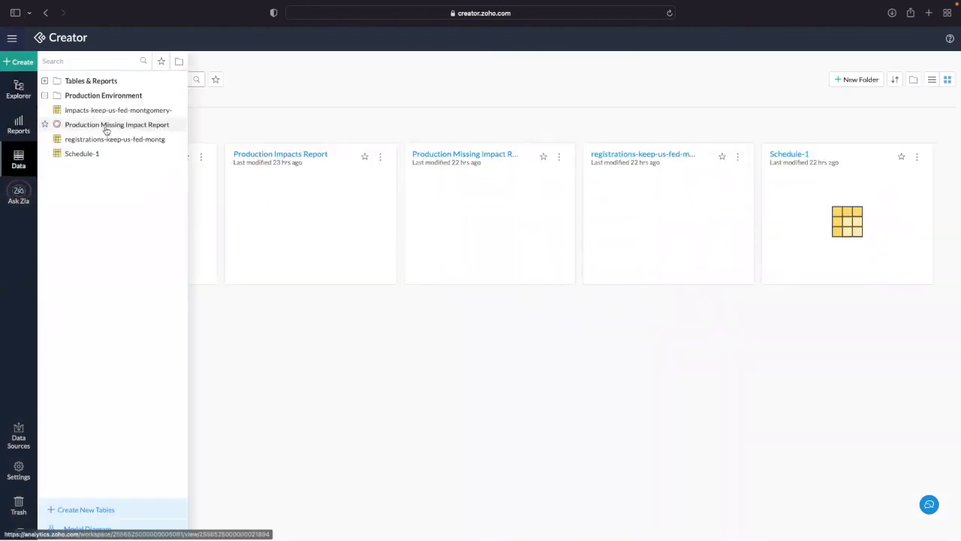
{"action": "left_click", "coordinate": [105, 126]}
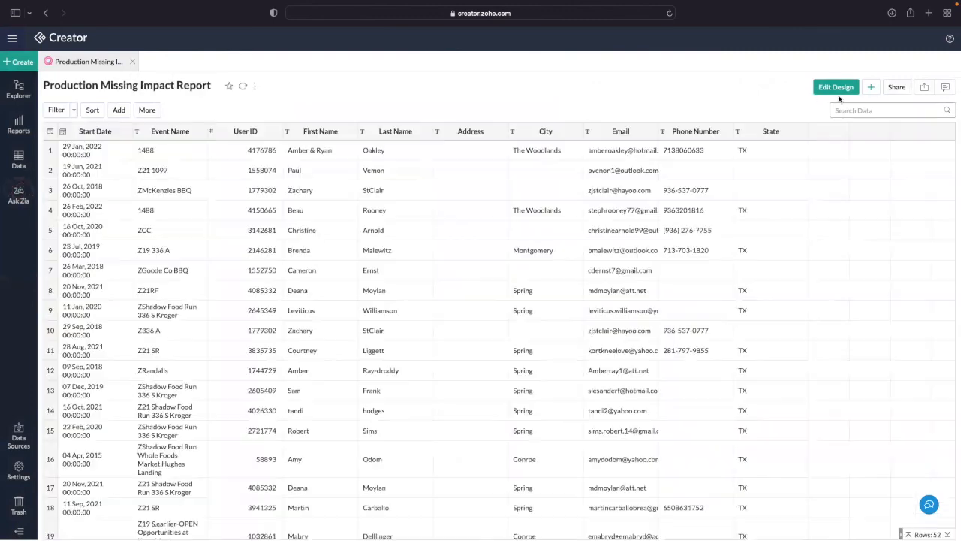
{"action": "left_click", "coordinate": [895, 88]}
{"action": "mouse_move", "coordinate": [863, 144]}
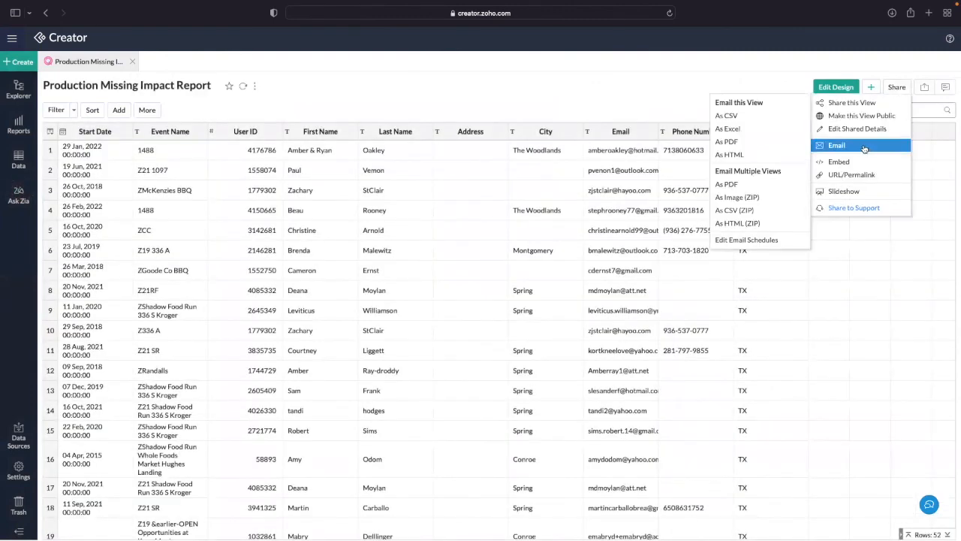
{"action": "left_click", "coordinate": [746, 240]}
{"action": "left_click", "coordinate": [132, 64]}
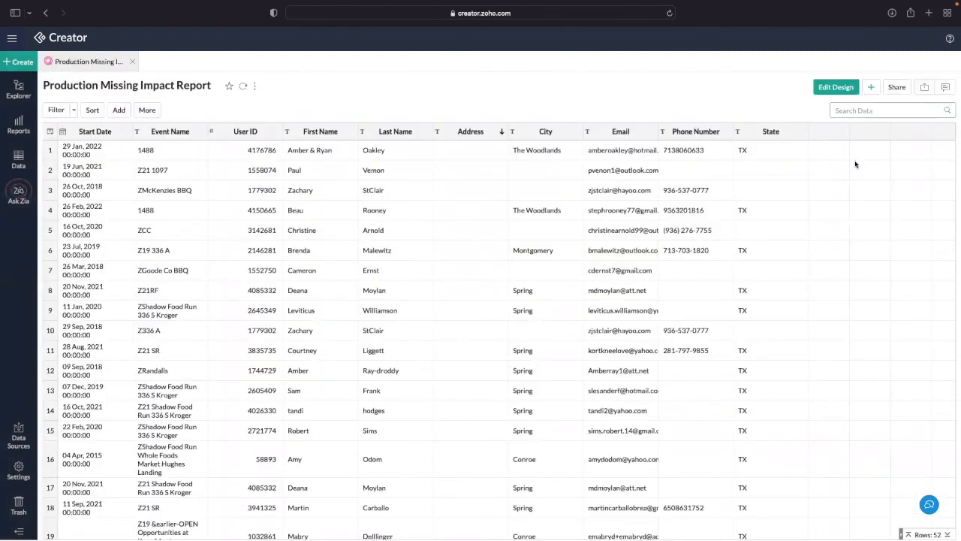
{"action": "left_click", "coordinate": [896, 87]}
{"action": "mouse_move", "coordinate": [863, 143]}
{"action": "left_click", "coordinate": [753, 126]}
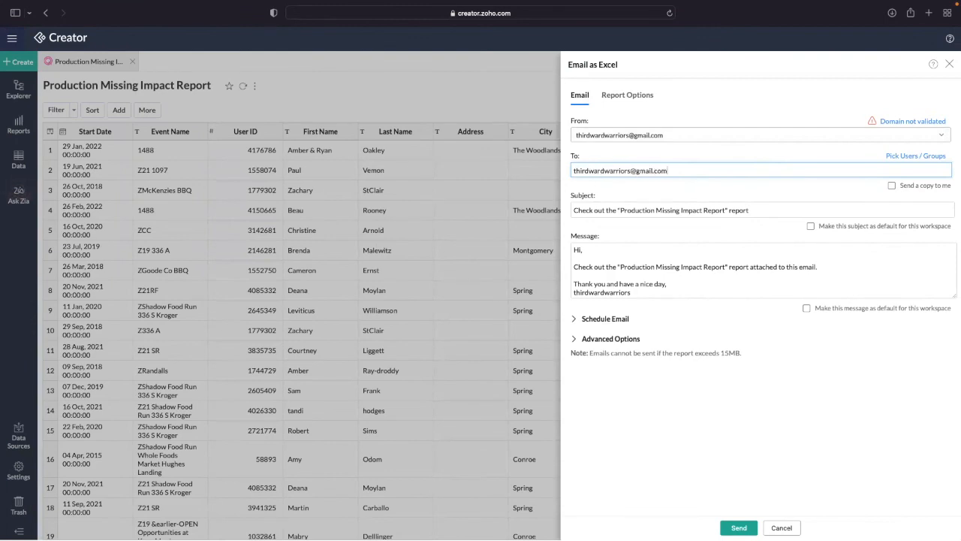
- Schedule the Excel email weekly on TUE only, replacing SUN, and save the schedule
{"action": "scroll", "coordinate": [639, 278], "scroll_direction": "down", "scroll_amount": 1}
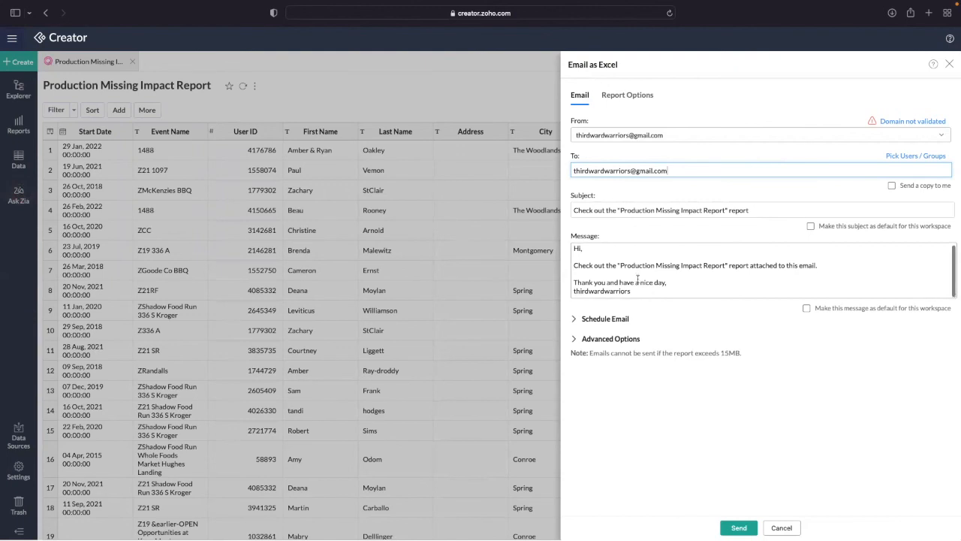
{"action": "left_click", "coordinate": [623, 321]}
{"action": "left_click", "coordinate": [689, 356]}
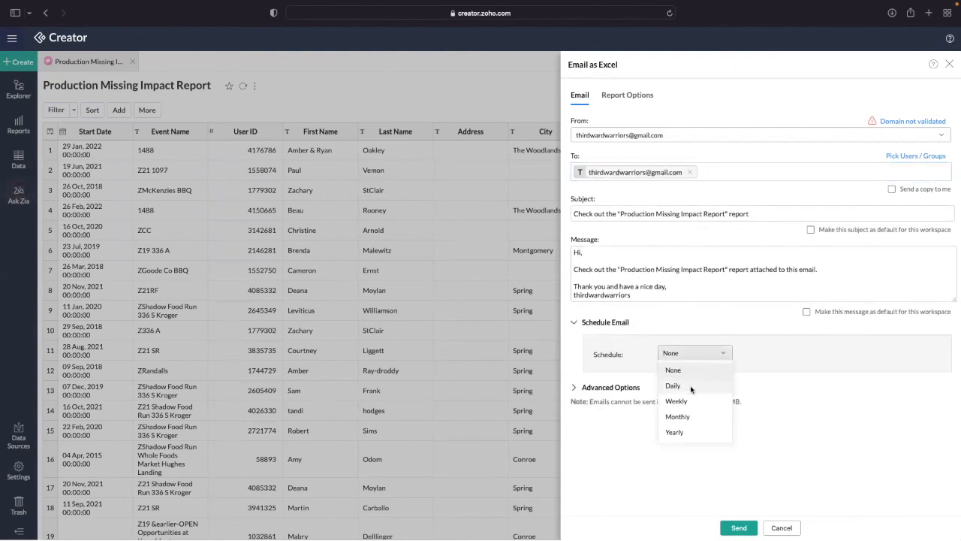
{"action": "left_click", "coordinate": [698, 401]}
{"action": "left_click", "coordinate": [713, 374]}
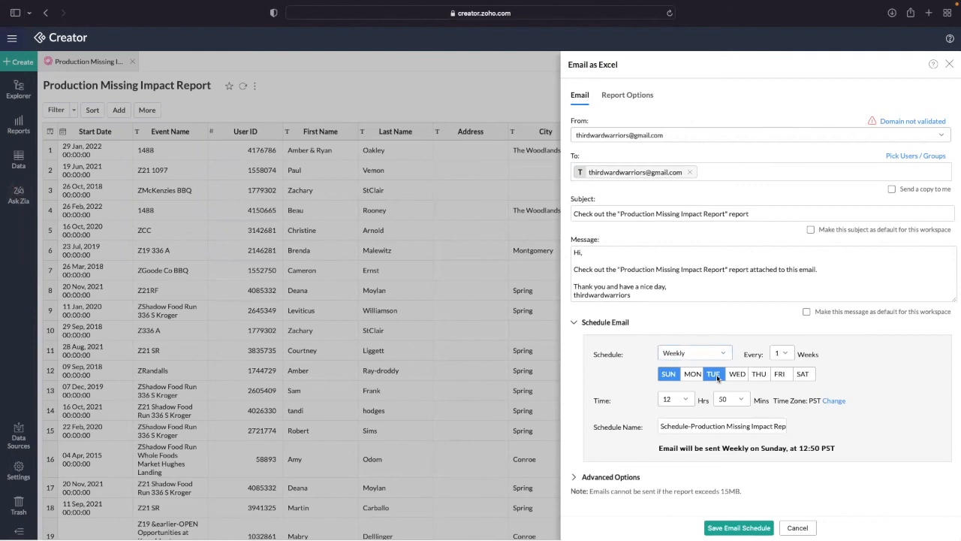
{"action": "left_click", "coordinate": [668, 374]}
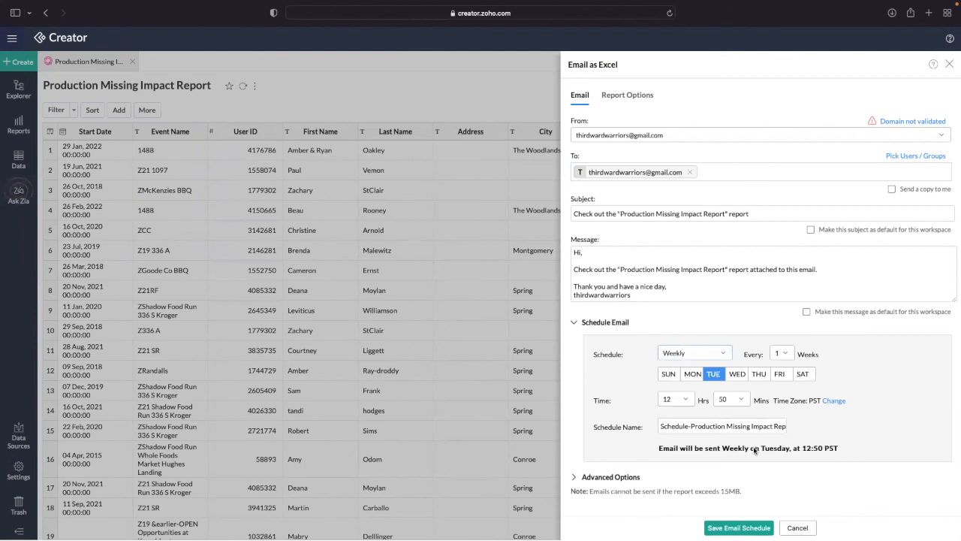
{"action": "left_click", "coordinate": [739, 527]}
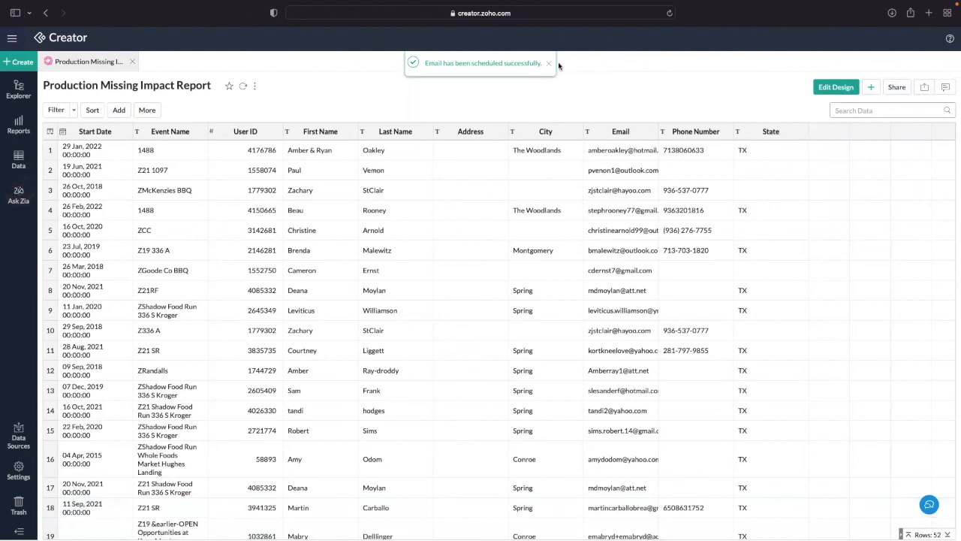
- In the email schedules list, switch Production Impacts Report's send day from TUE to WED and save
{"action": "left_click", "coordinate": [893, 87]}
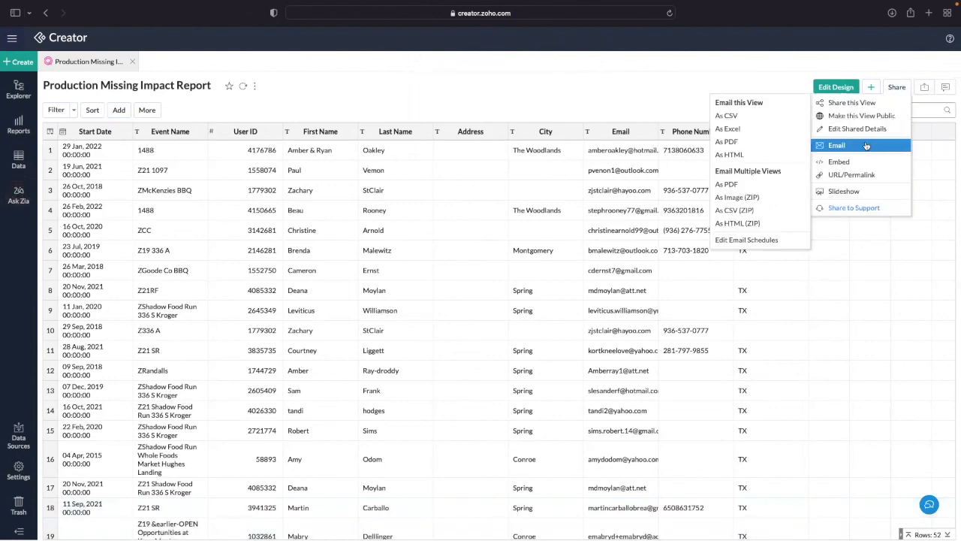
{"action": "mouse_move", "coordinate": [834, 150]}
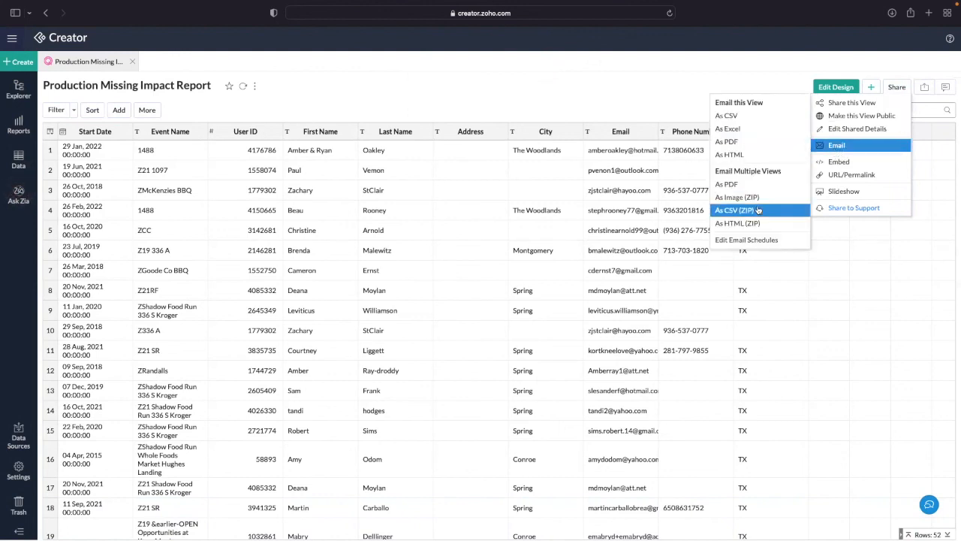
{"action": "left_click", "coordinate": [758, 240]}
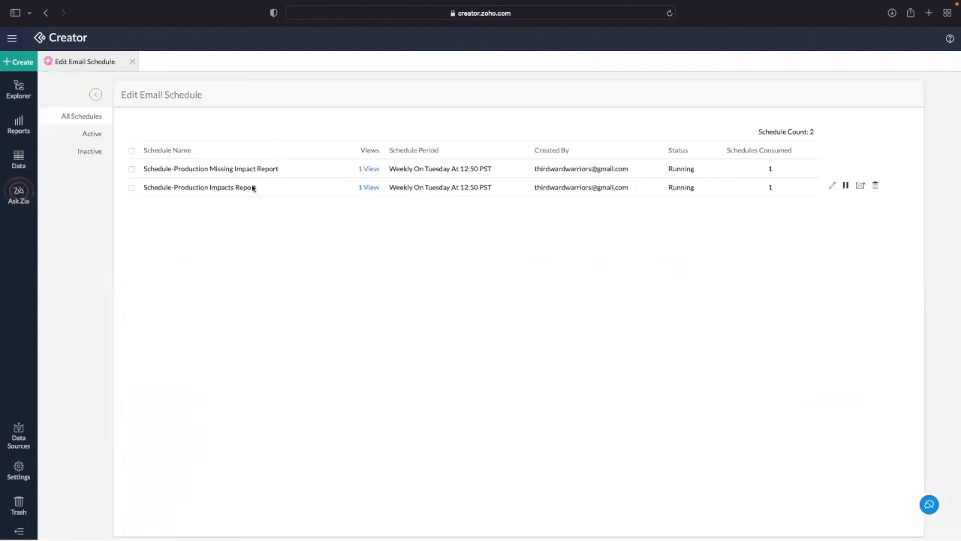
{"action": "mouse_move", "coordinate": [822, 168]}
{"action": "left_click_drag", "start_coordinate": [209, 191], "coordinate": [272, 195]}
{"action": "left_click", "coordinate": [248, 194]}
{"action": "left_click", "coordinate": [831, 188]}
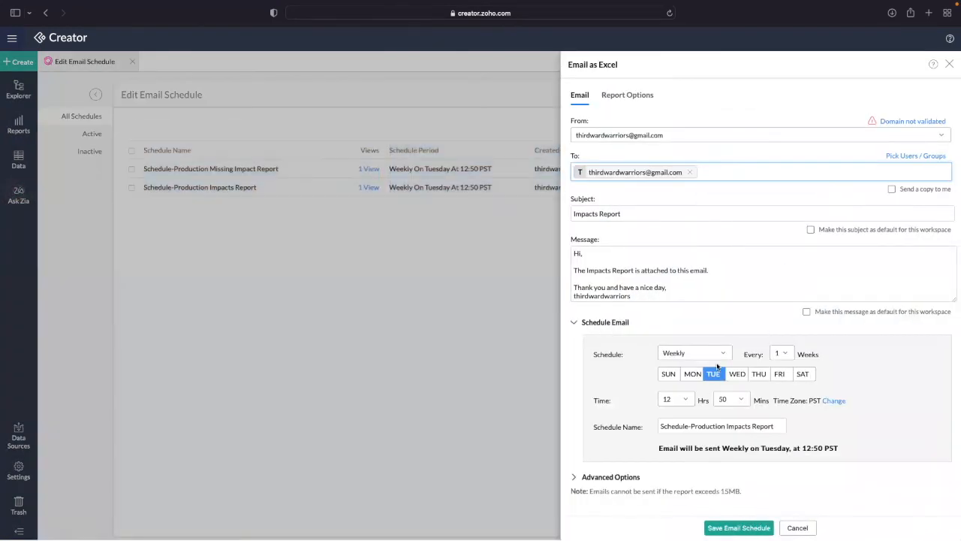
{"action": "left_click", "coordinate": [737, 374]}
{"action": "left_click", "coordinate": [715, 379]}
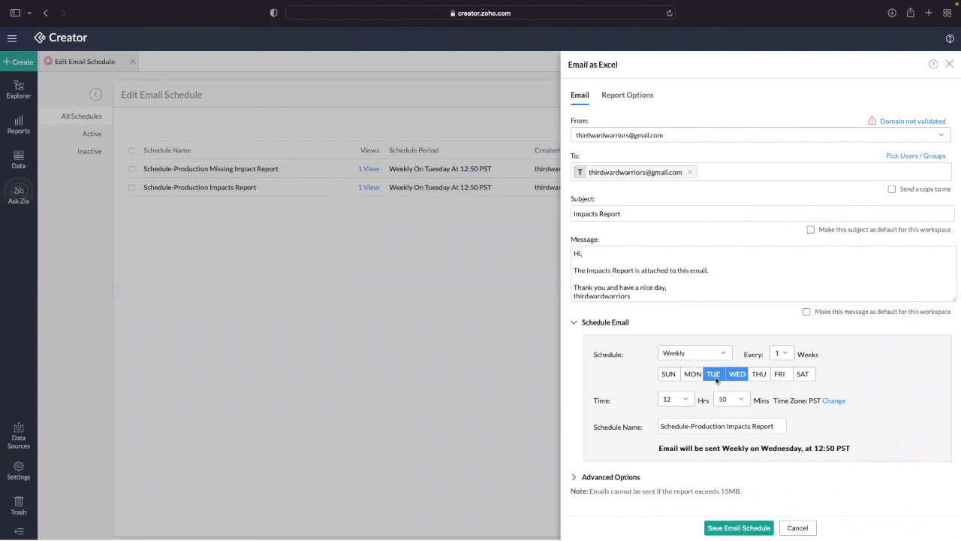
{"action": "left_click", "coordinate": [740, 527]}
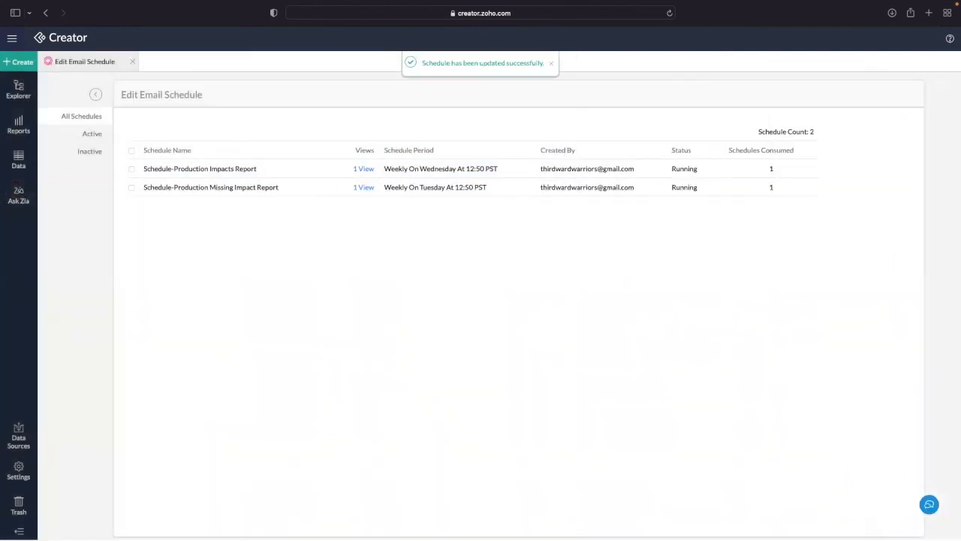